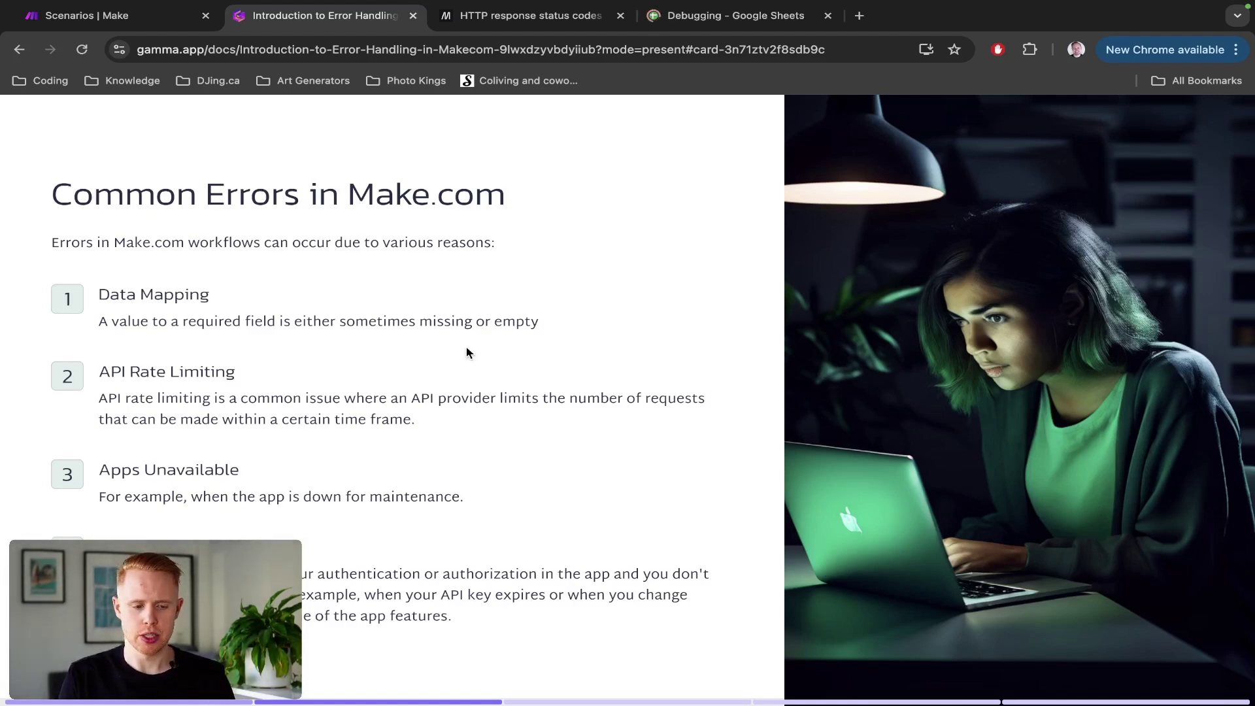
Step: Switch from the Gamma Common Errors slide to the Make scenarios list tab
{"action": "key", "text": "ctrl+shift+Tab"}
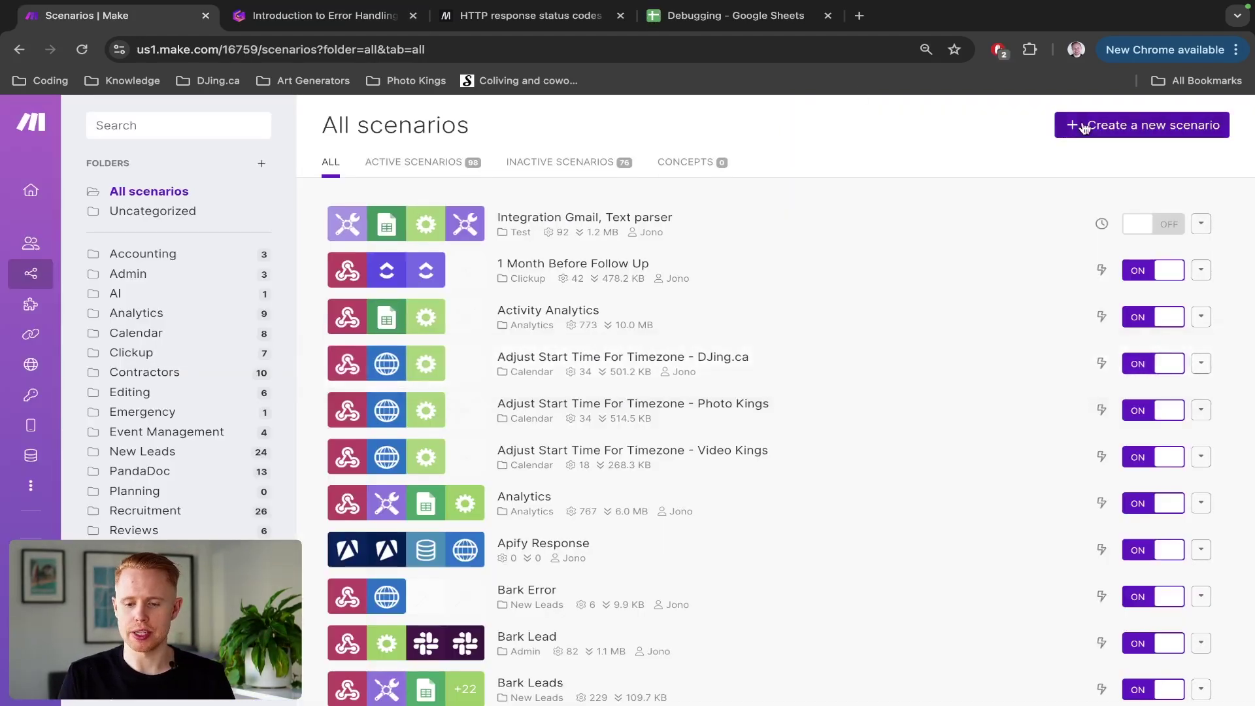
Step: Create a new scenario with a Google Sheets Search Rows module using a different Google connection
{"action": "left_click", "coordinate": [1084, 125]}
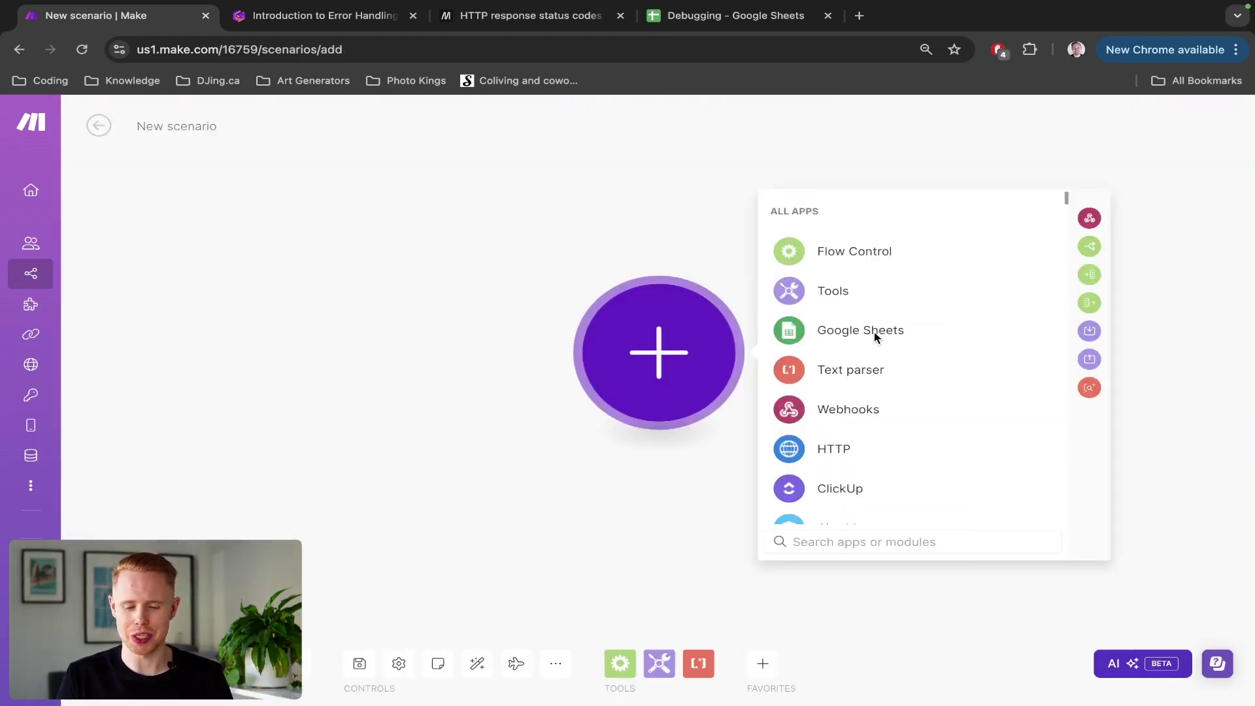
{"action": "left_click", "coordinate": [876, 335]}
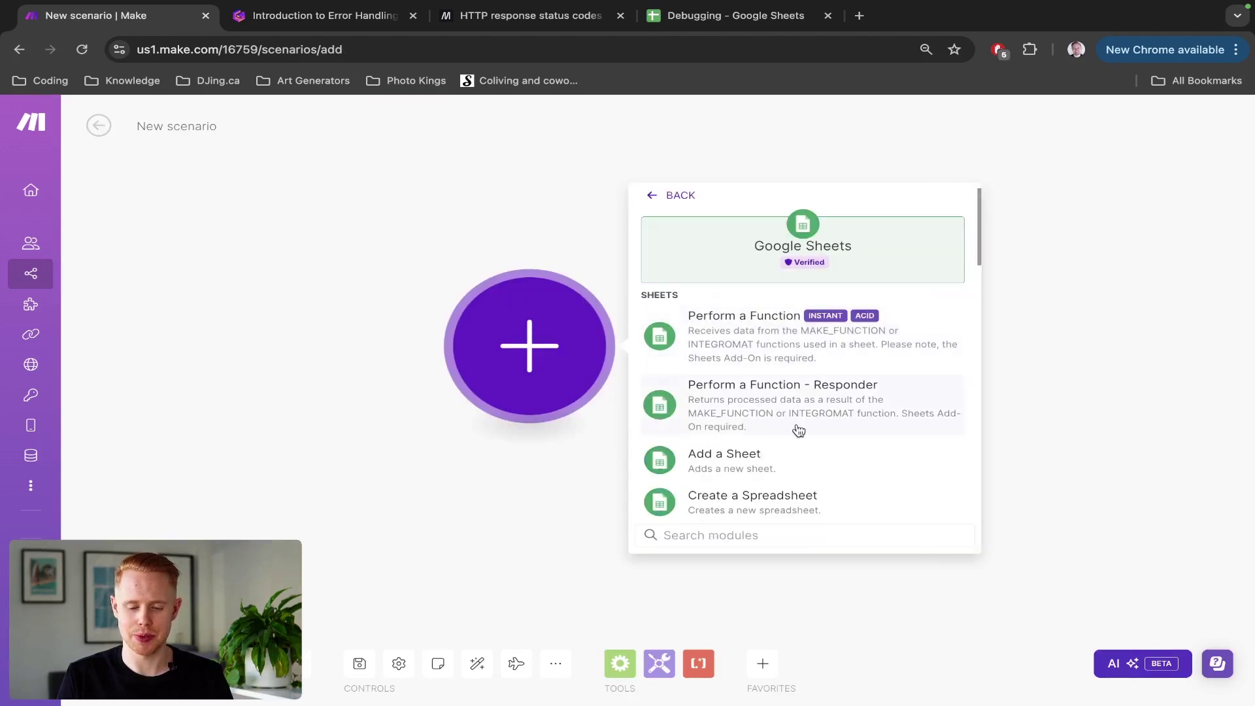
{"action": "type", "text": "search"}
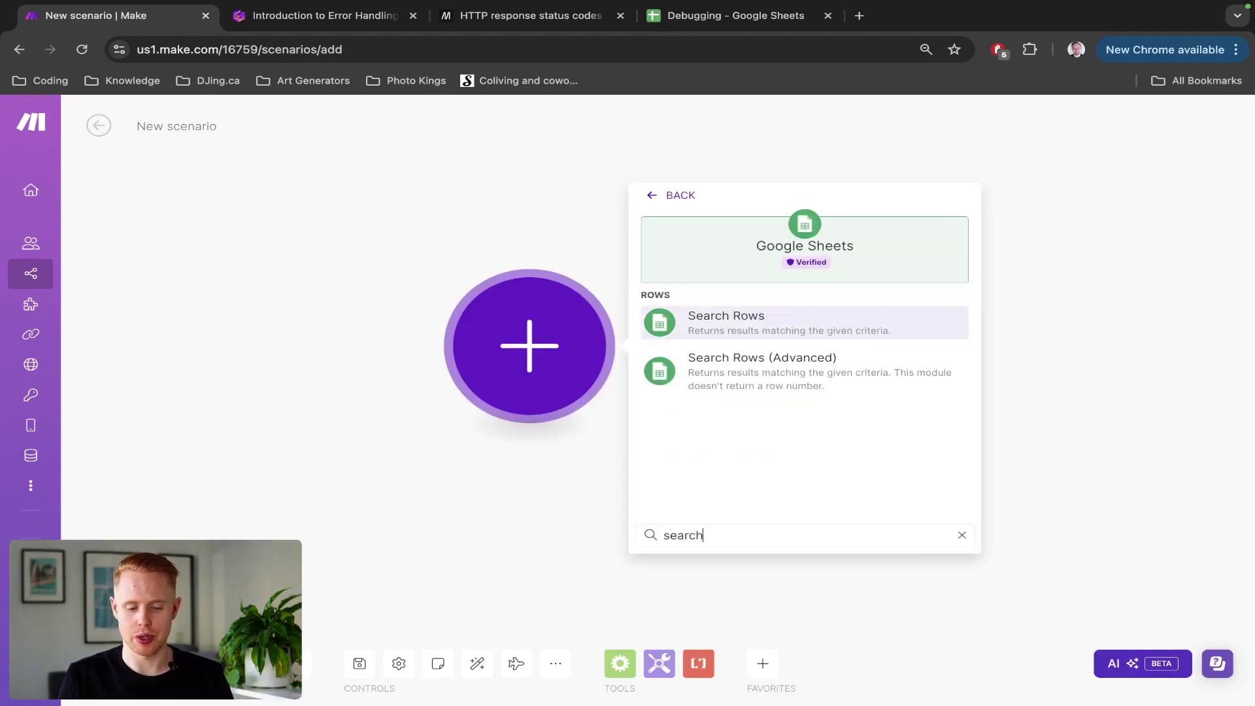
{"action": "left_click", "coordinate": [753, 318]}
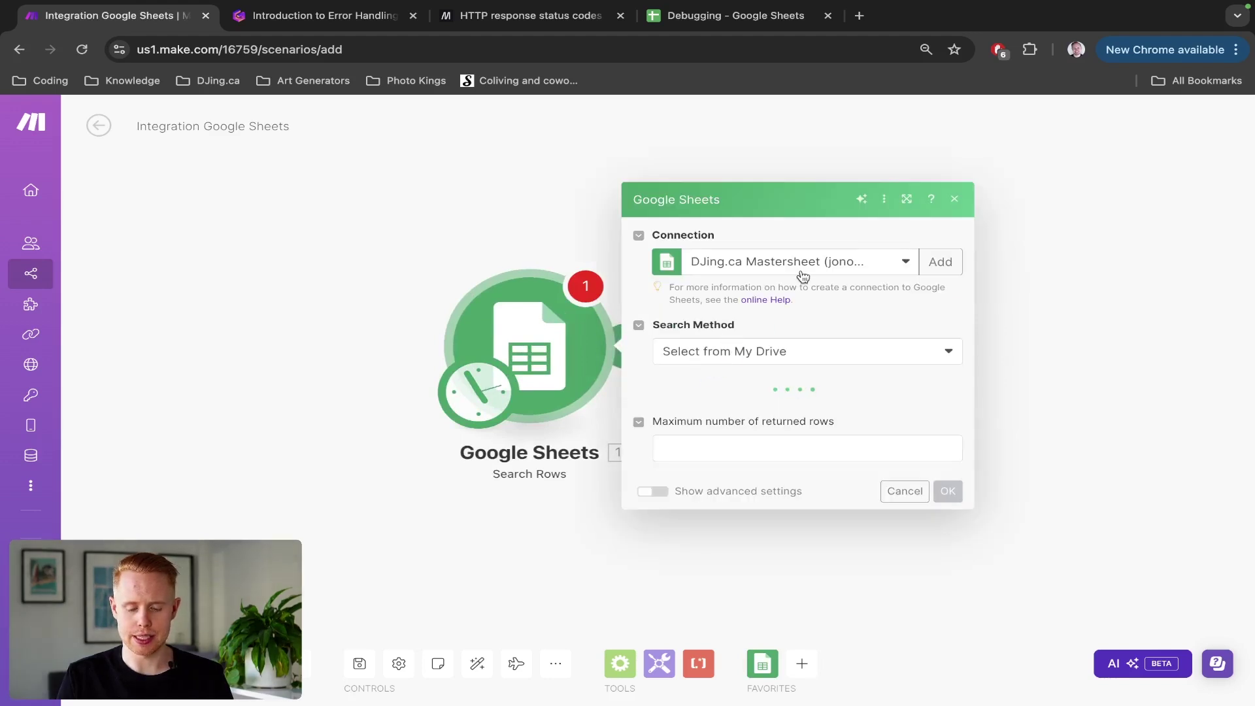
{"action": "left_click", "coordinate": [804, 275]}
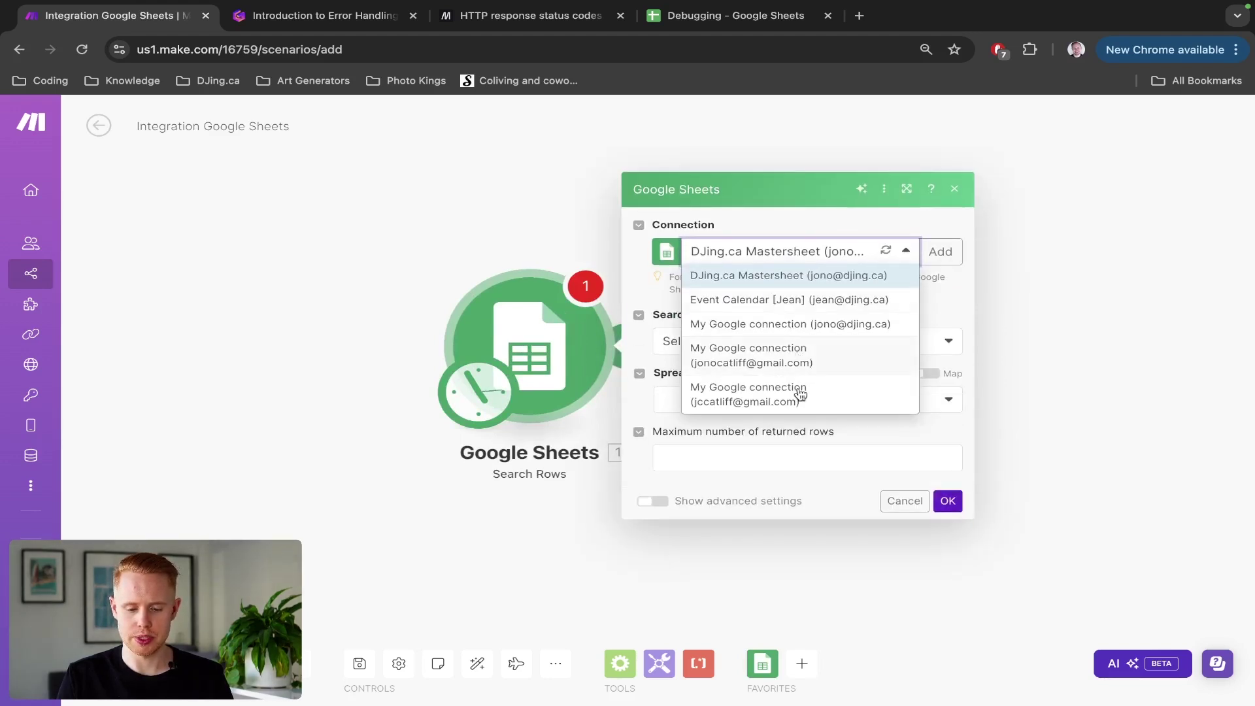
{"action": "left_click", "coordinate": [800, 361]}
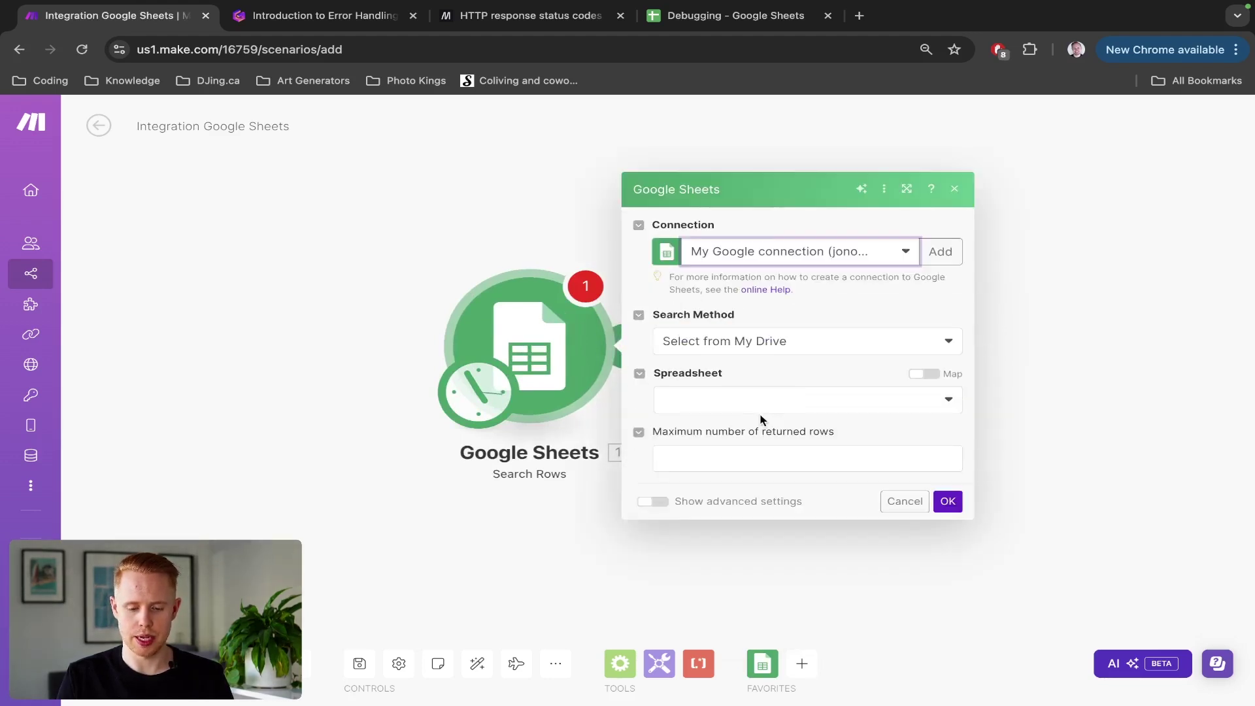
{"action": "left_click", "coordinate": [757, 410]}
Step: Copy the spreadsheet ID from the Debugging sheet's web address and return to Make
{"action": "key", "text": "super+4"}
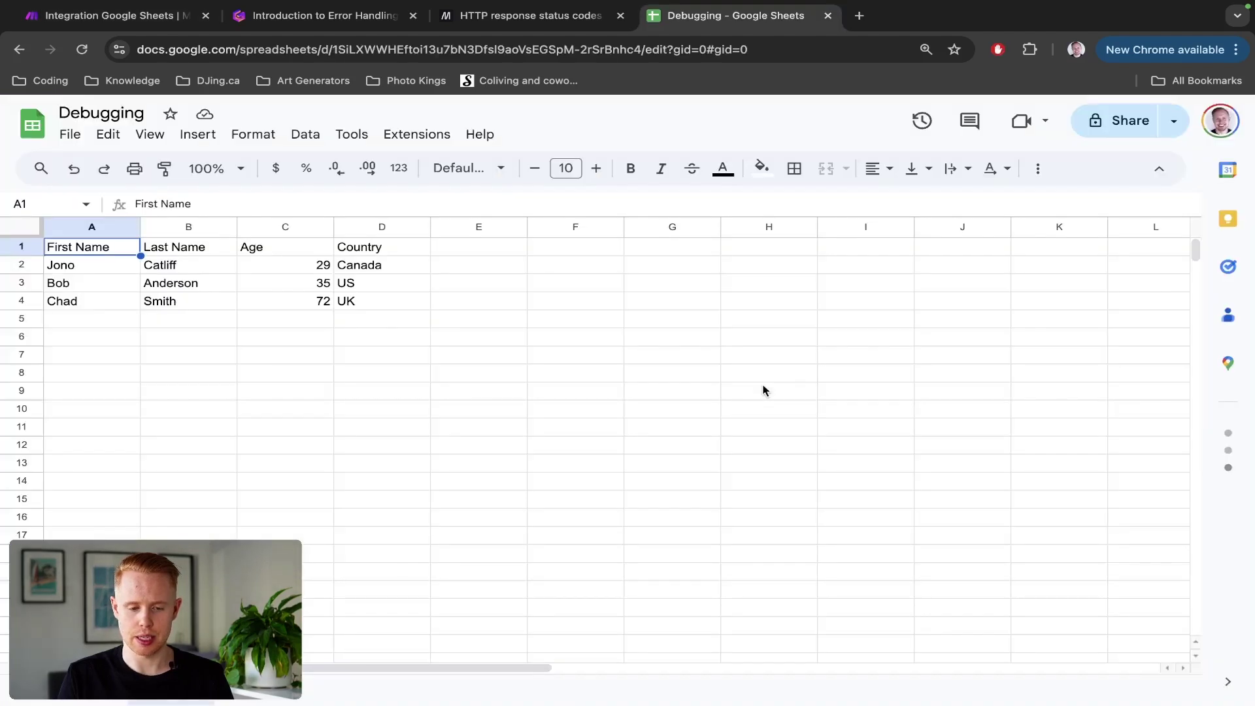
{"action": "left_click", "coordinate": [482, 48]}
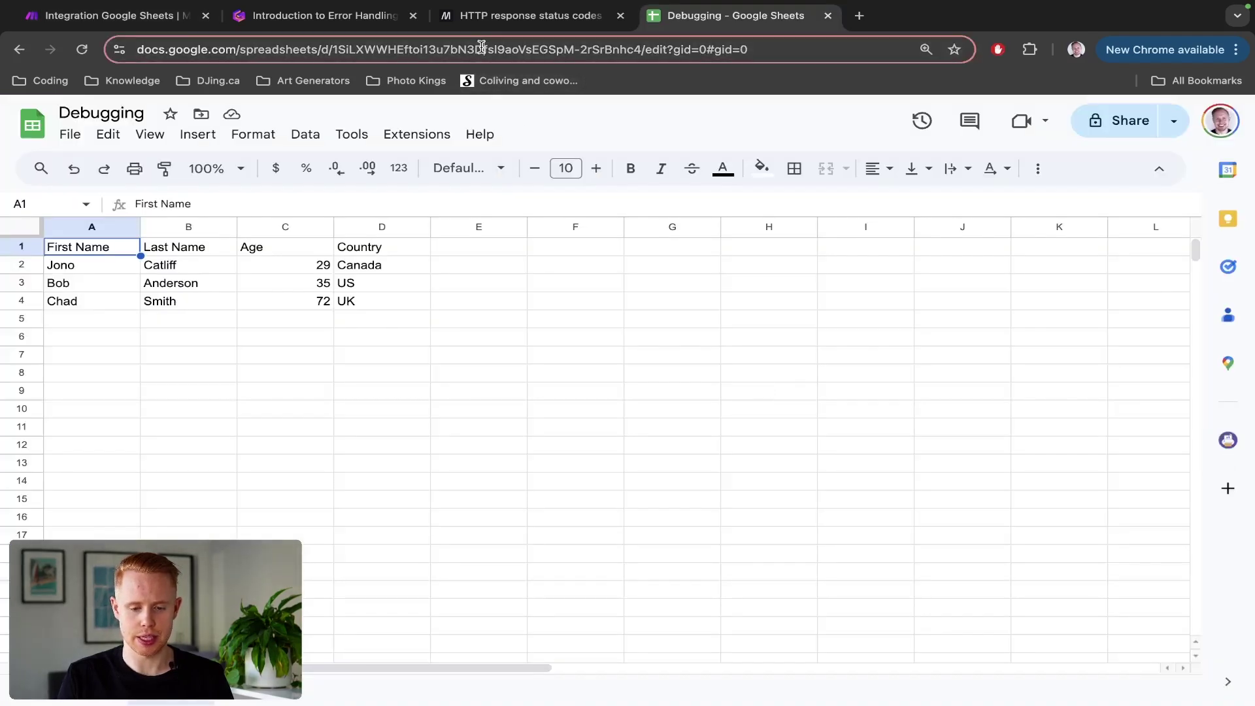
{"action": "double_click", "coordinate": [481, 48]}
{"action": "key", "text": "alt+shift+Right"}
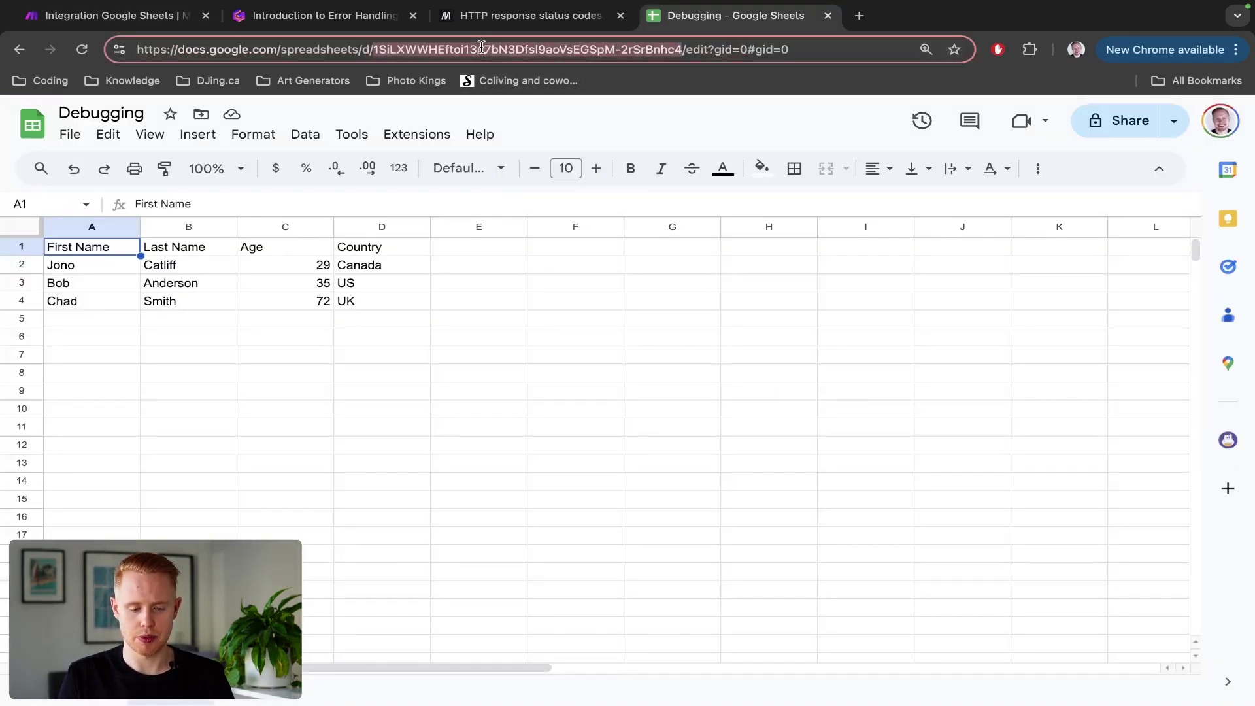
{"action": "key", "text": "ctrl+Tab"}
Step: Set Search Rows to Select from all, paste the spreadsheet ID, and choose Sheet1
{"action": "left_click", "coordinate": [702, 392]}
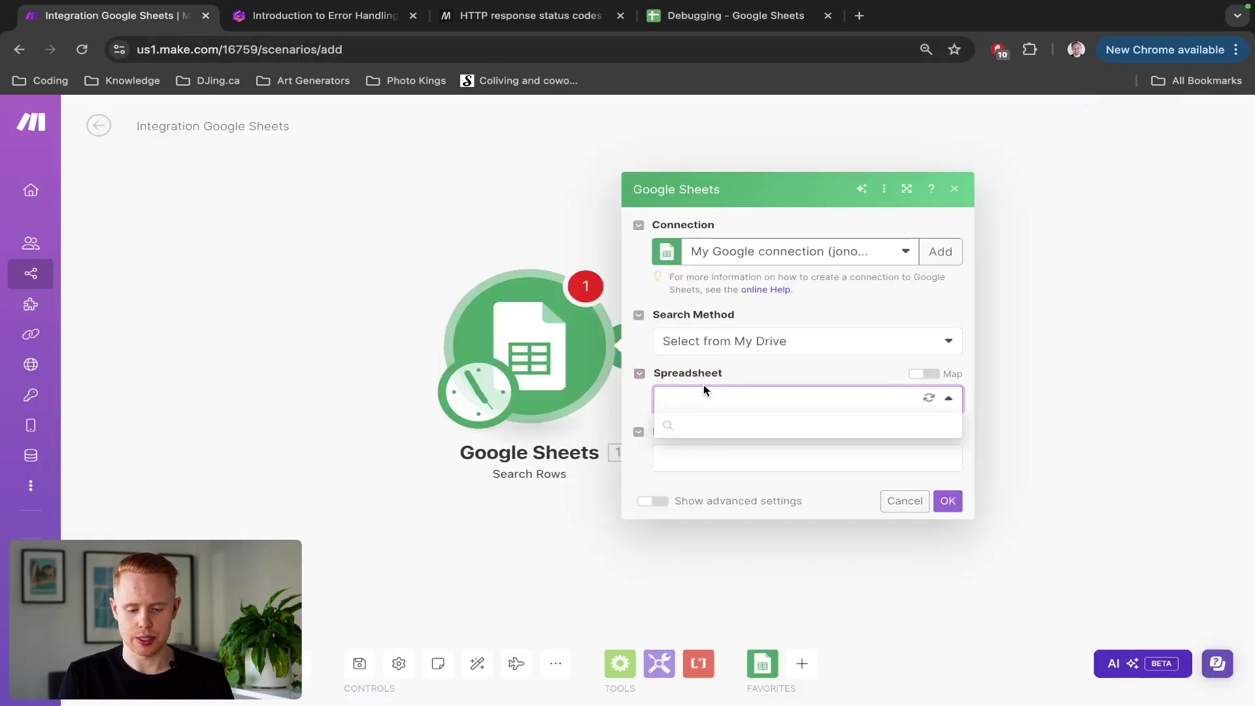
{"action": "left_click", "coordinate": [857, 349]}
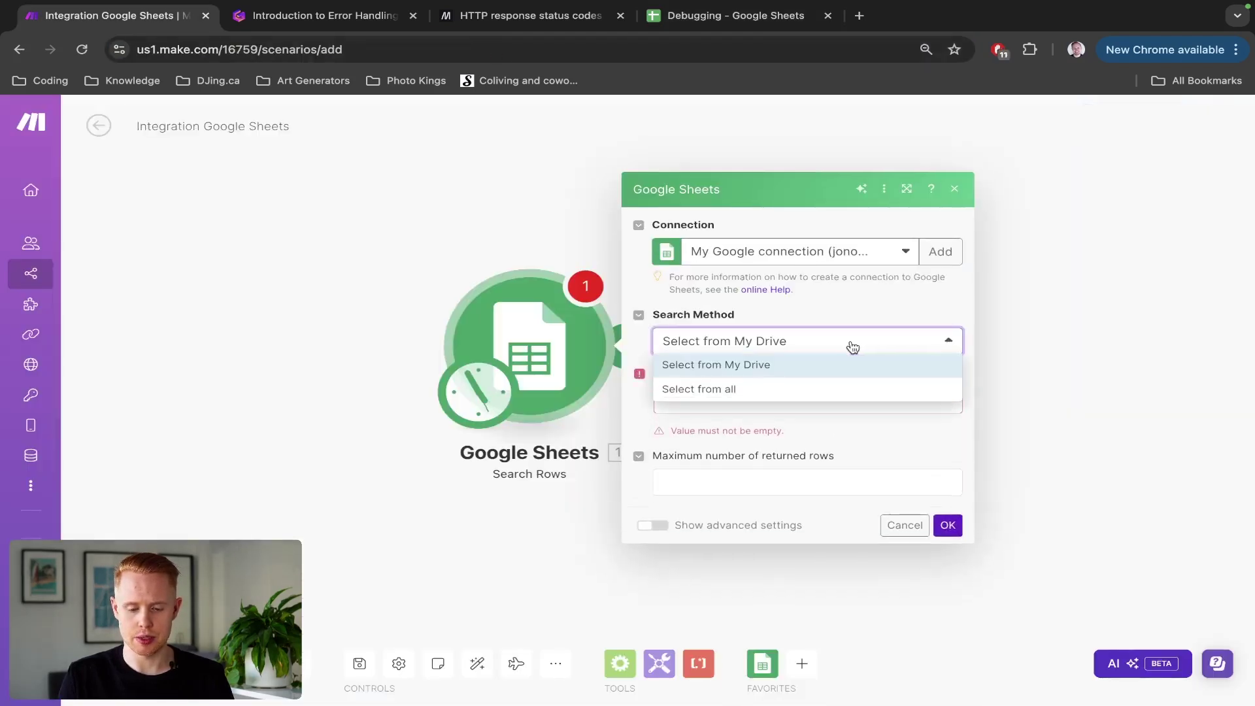
{"action": "left_click", "coordinate": [752, 390]}
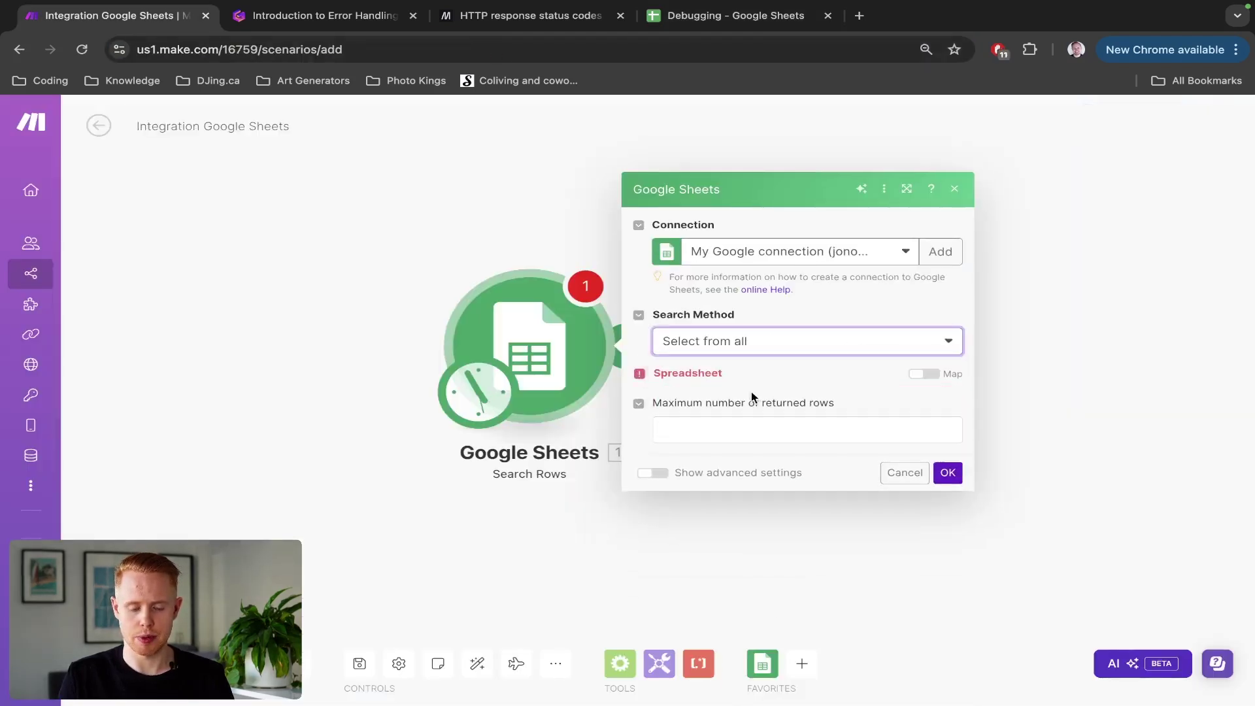
{"action": "left_click", "coordinate": [721, 404]}
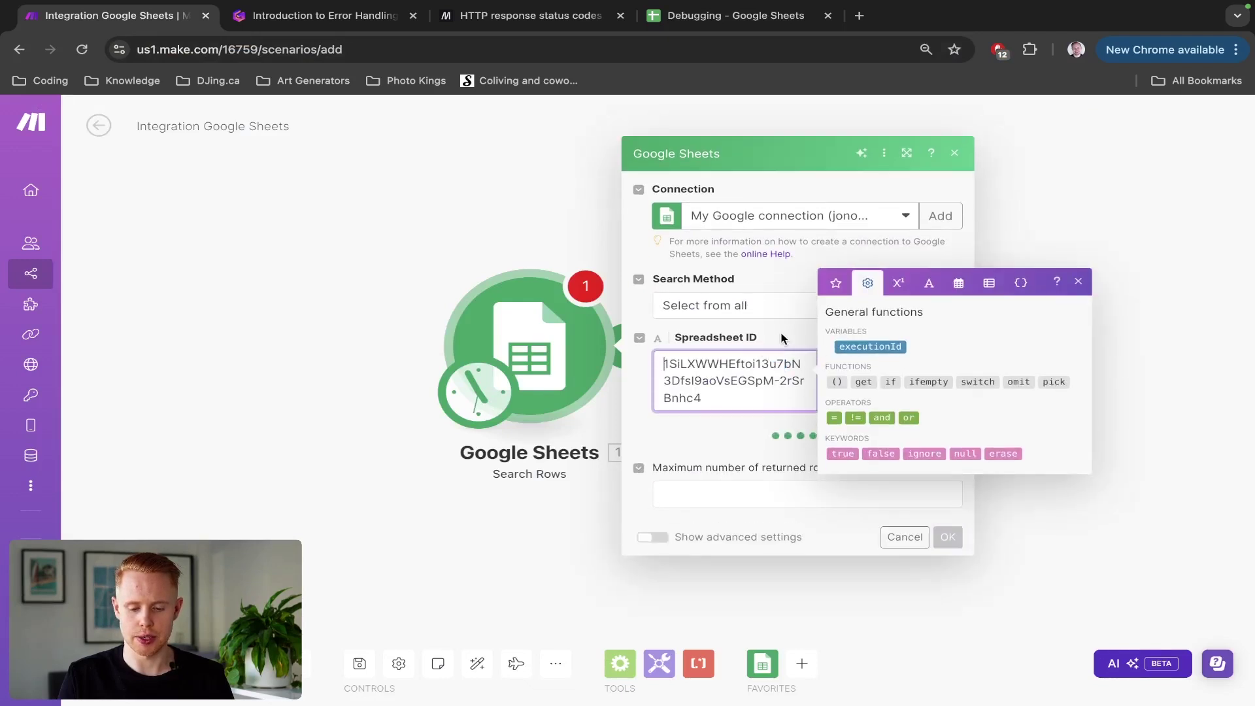
{"action": "left_click", "coordinate": [783, 338]}
{"action": "left_click", "coordinate": [756, 454]}
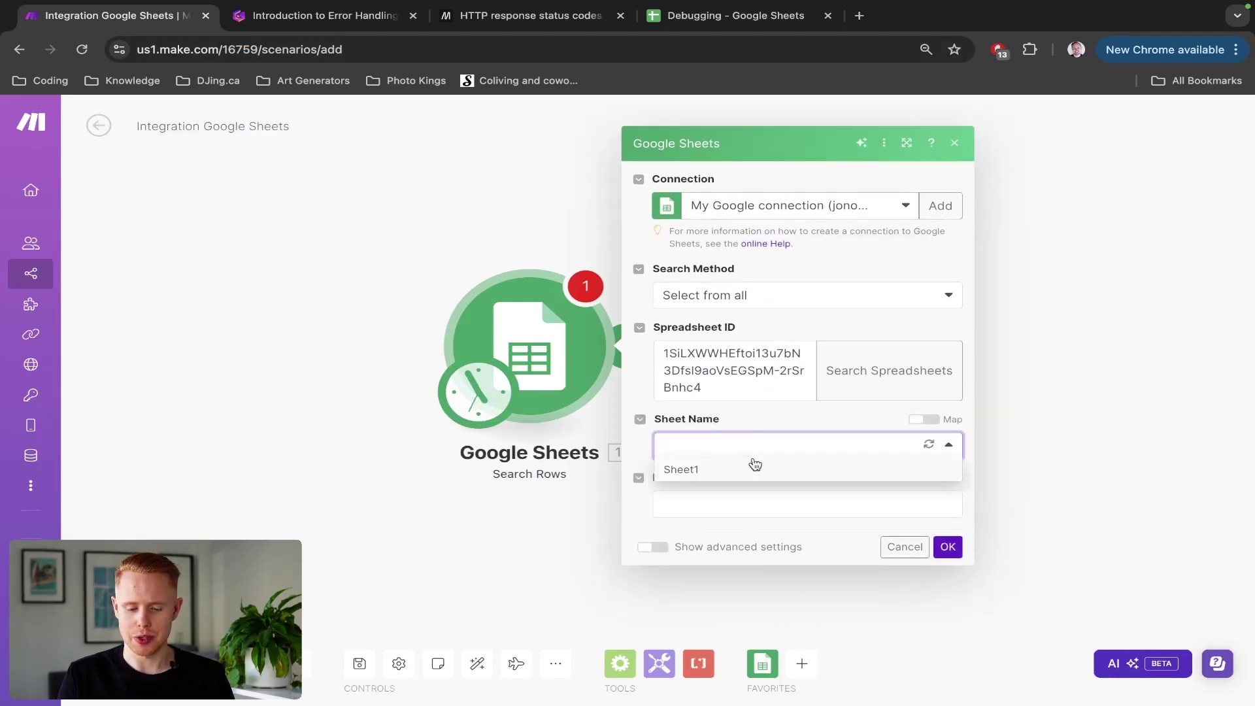
{"action": "left_click", "coordinate": [735, 470]}
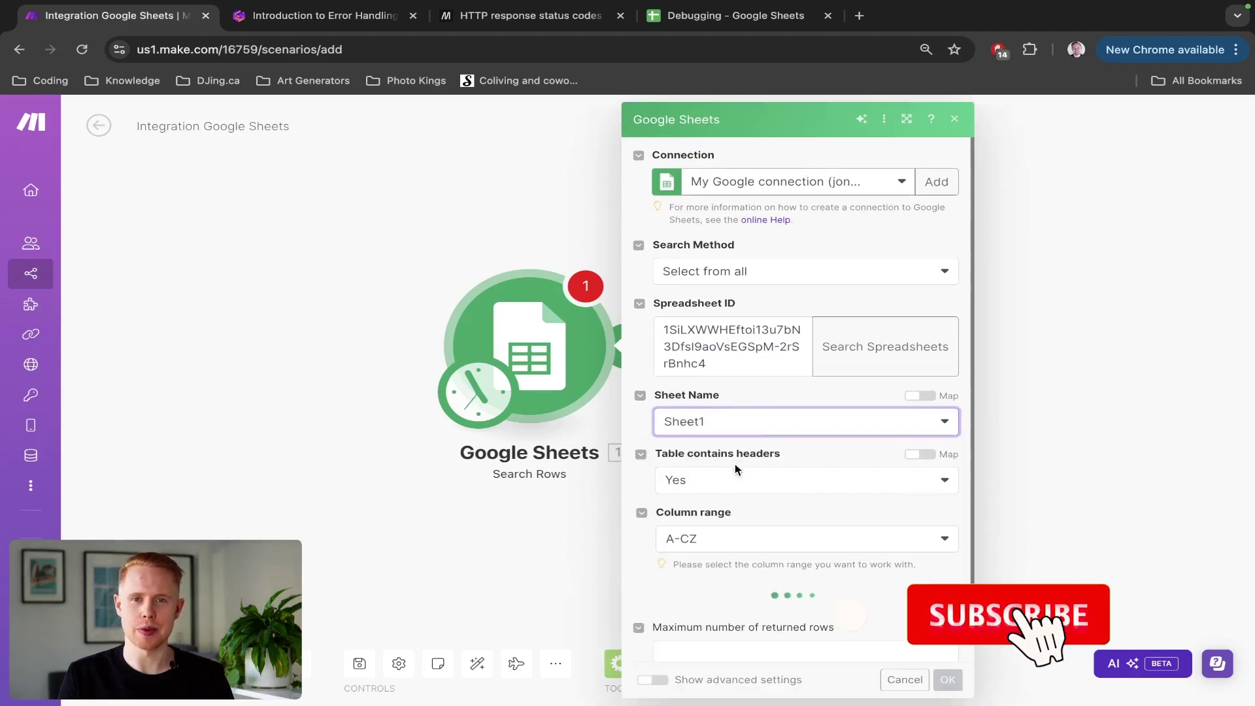
Step: Filter on the First Name (A) column, save the module, and run the scenario once
{"action": "scroll", "coordinate": [814, 481], "scroll_direction": "down", "scroll_amount": 3}
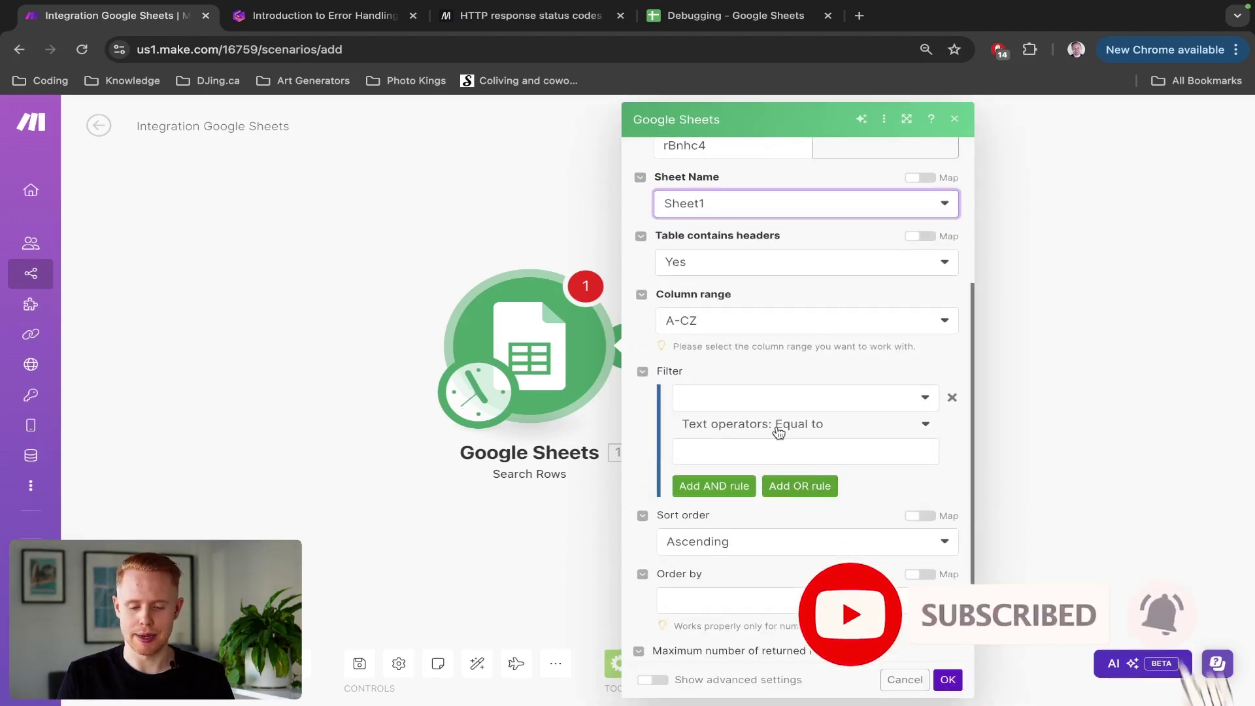
{"action": "left_click", "coordinate": [740, 395]}
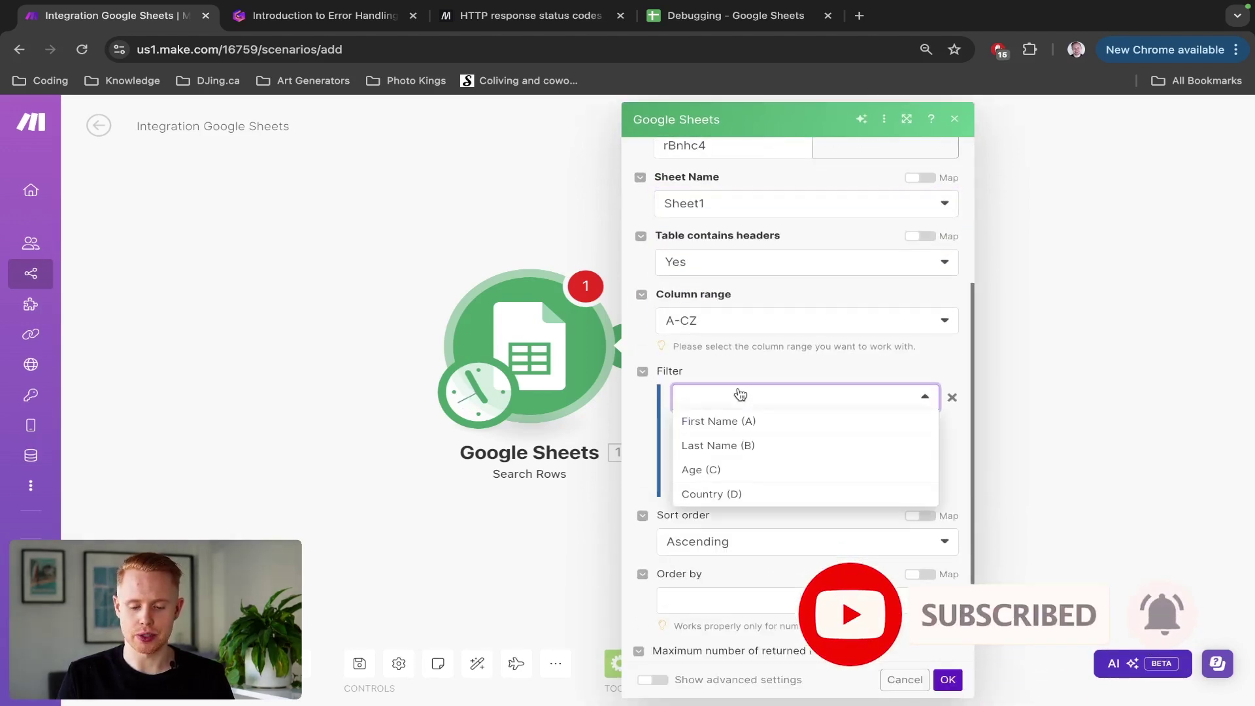
{"action": "left_click", "coordinate": [737, 425]}
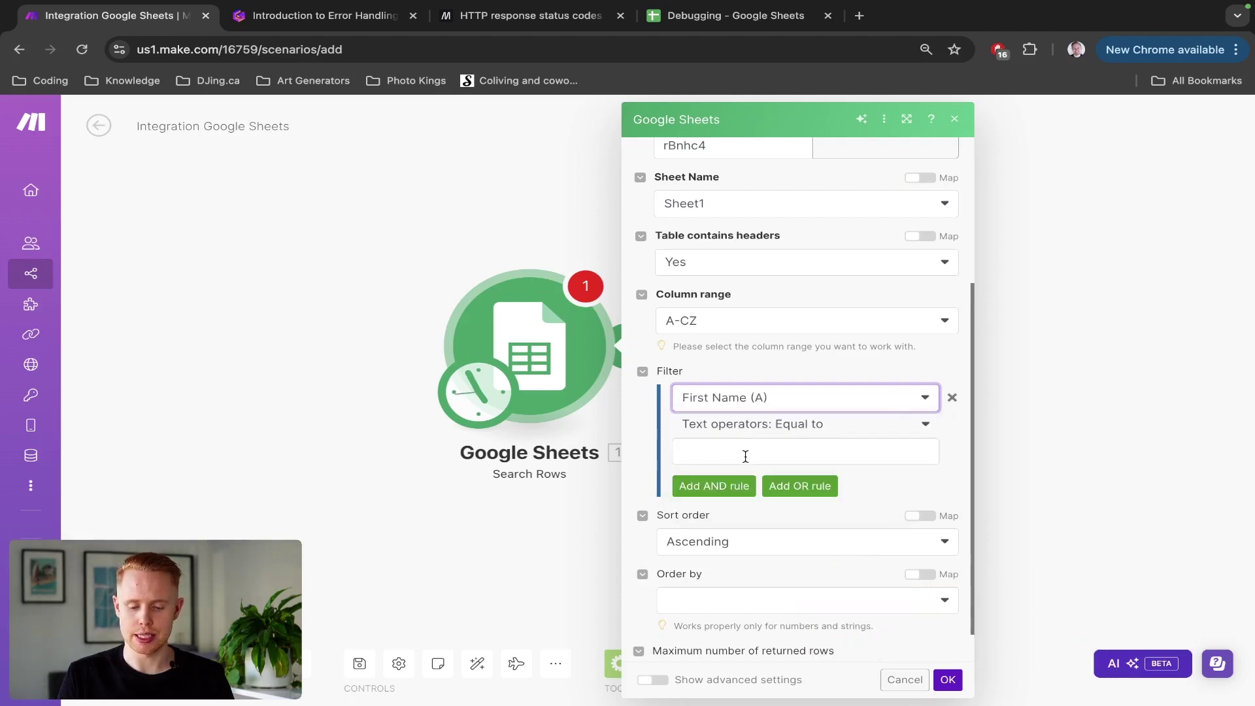
{"action": "left_click", "coordinate": [745, 456]}
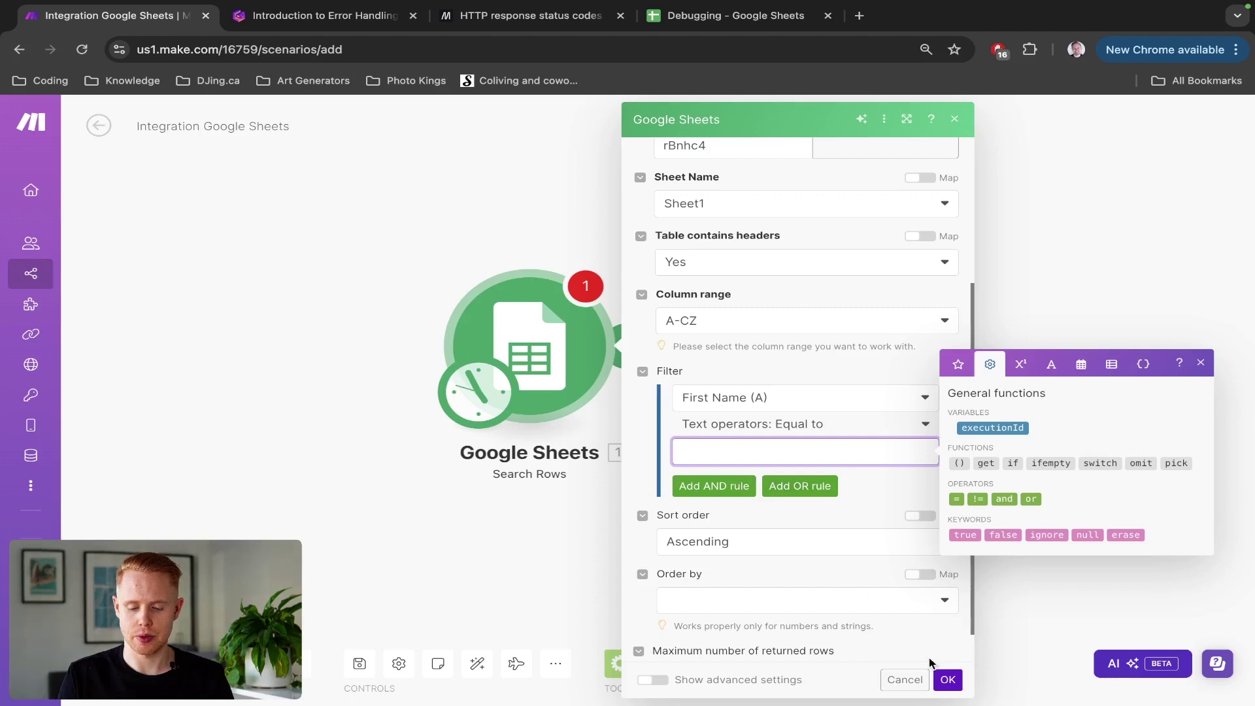
{"action": "left_click", "coordinate": [948, 680]}
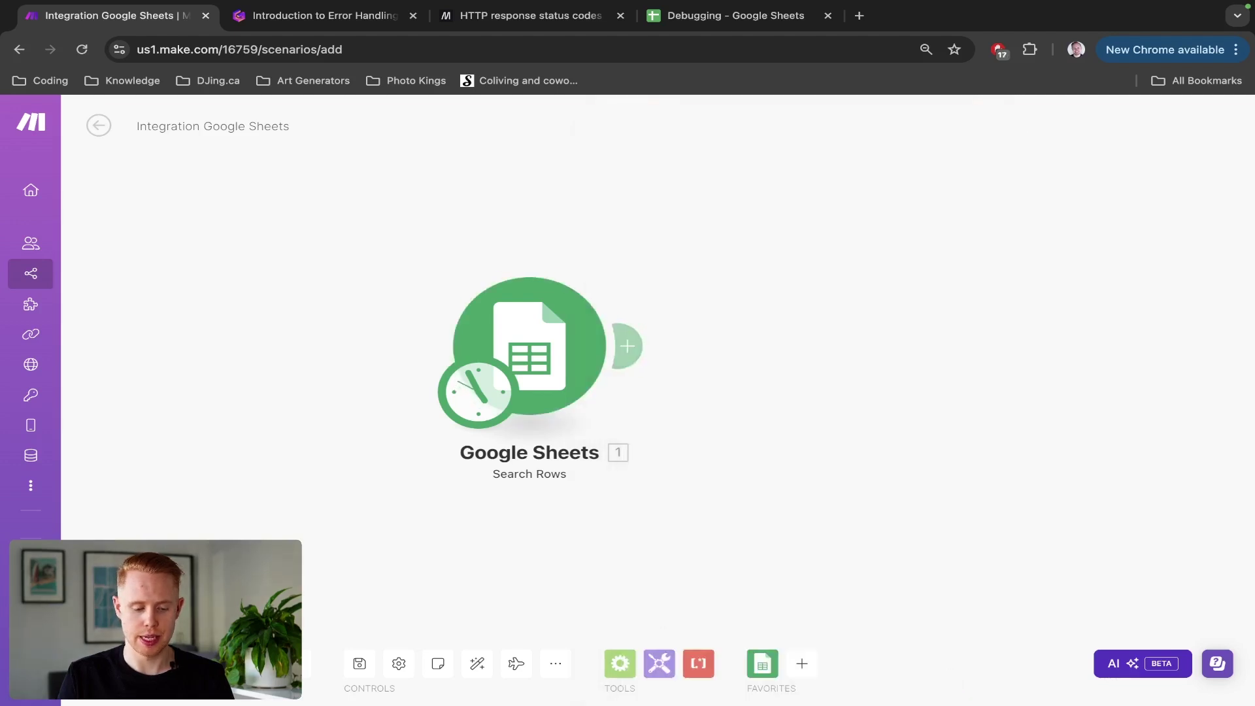
{"action": "left_click", "coordinate": [131, 663]}
Step: Inspect the Search Rows run results bubble
{"action": "left_click", "coordinate": [758, 264]}
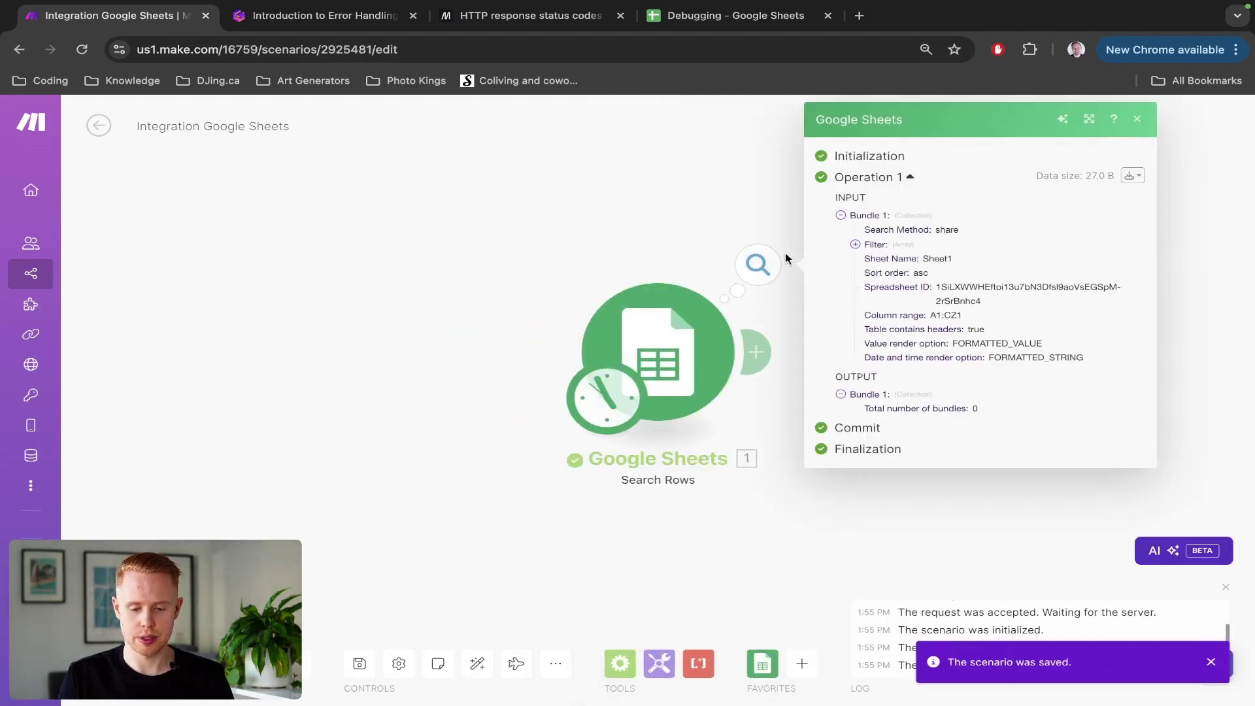
{"action": "left_click", "coordinate": [755, 267]}
{"action": "left_click", "coordinate": [755, 267]}
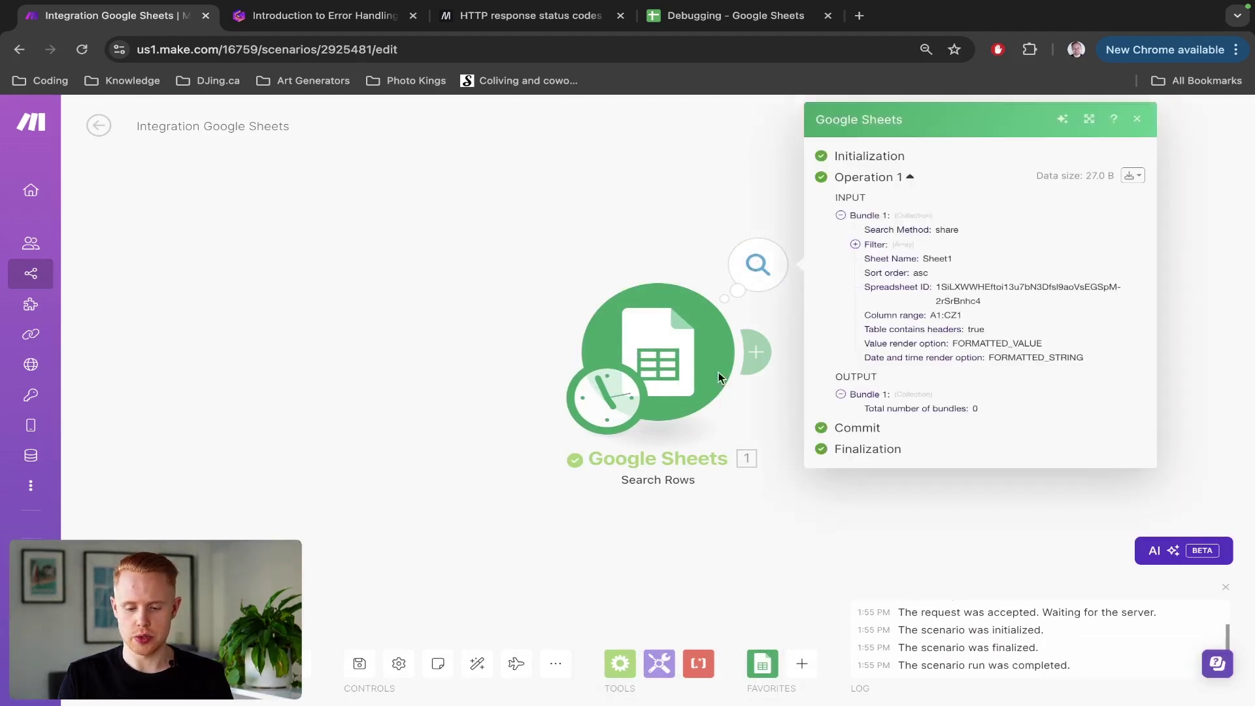
{"action": "left_click", "coordinate": [779, 320]}
Step: Add a Google Sheets module after Search Rows and filter its modules by 'update'
{"action": "left_click_drag", "start_coordinate": [779, 321], "coordinate": [557, 319]}
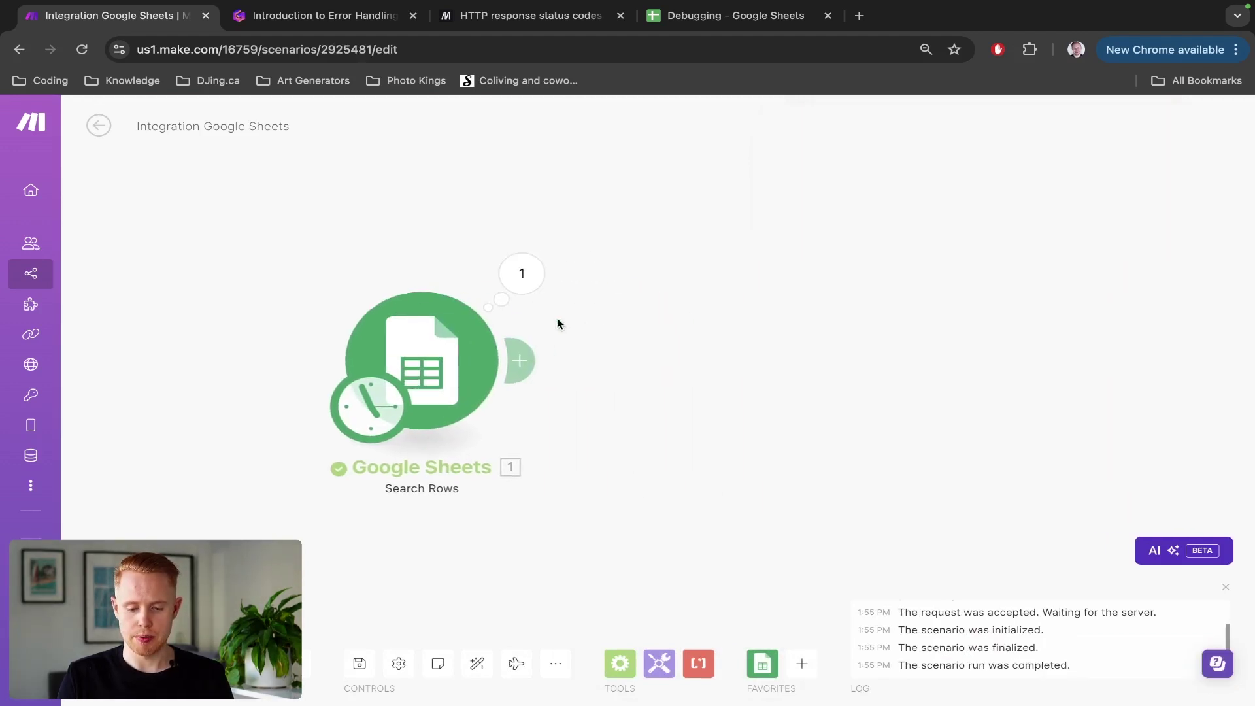
{"action": "left_click", "coordinate": [515, 354]}
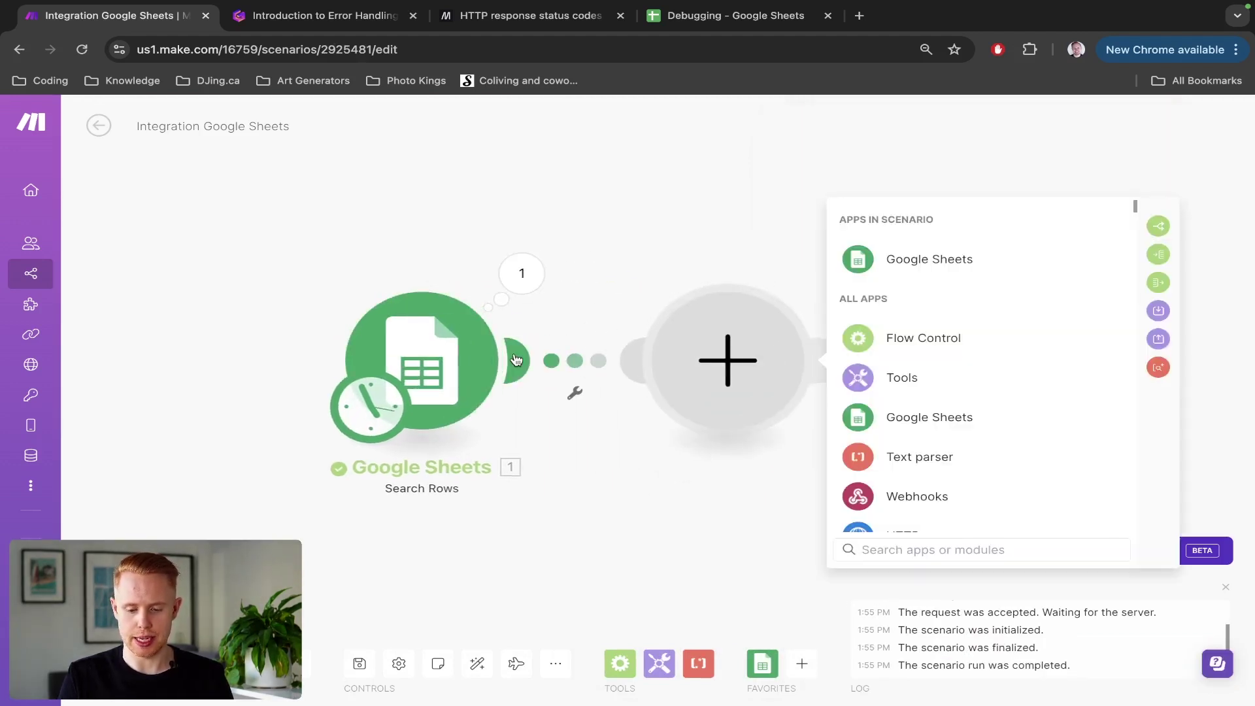
{"action": "left_click", "coordinate": [869, 259]}
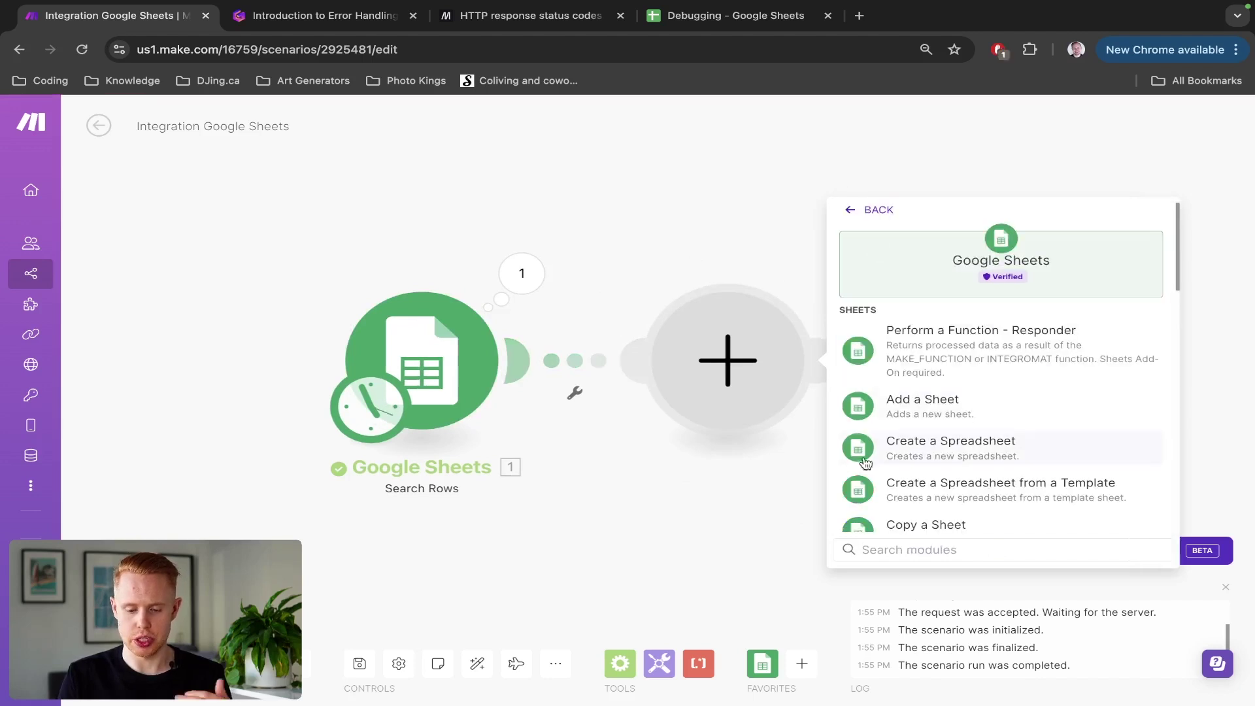
{"action": "type", "text": "update"}
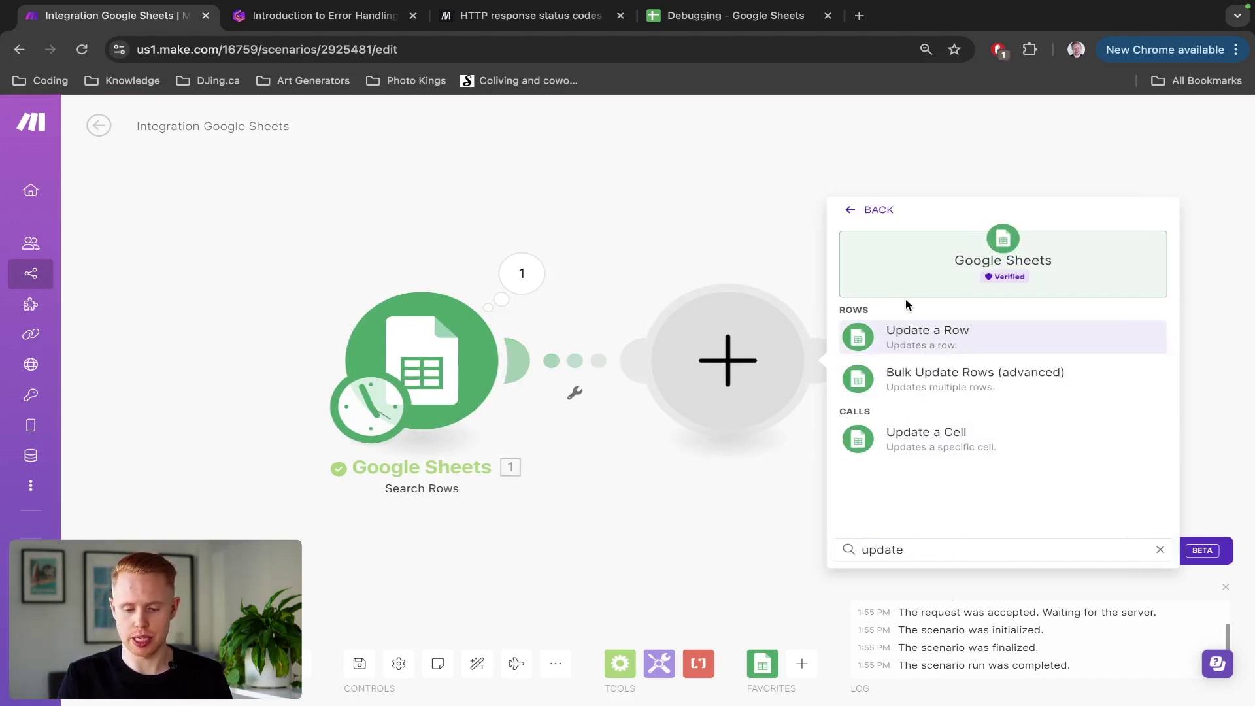
Step: Add an Update a Row module set to Select from all with the pasted spreadsheet ID
{"action": "left_click", "coordinate": [904, 337]}
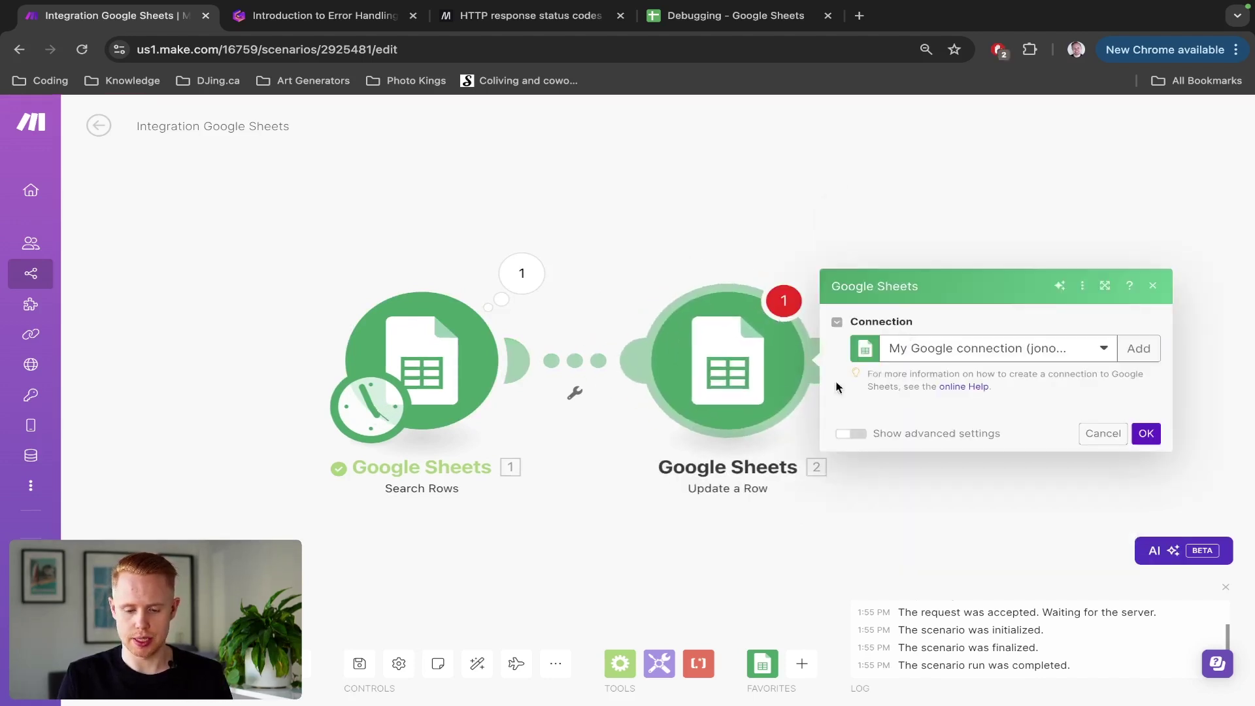
{"action": "left_click", "coordinate": [939, 359]}
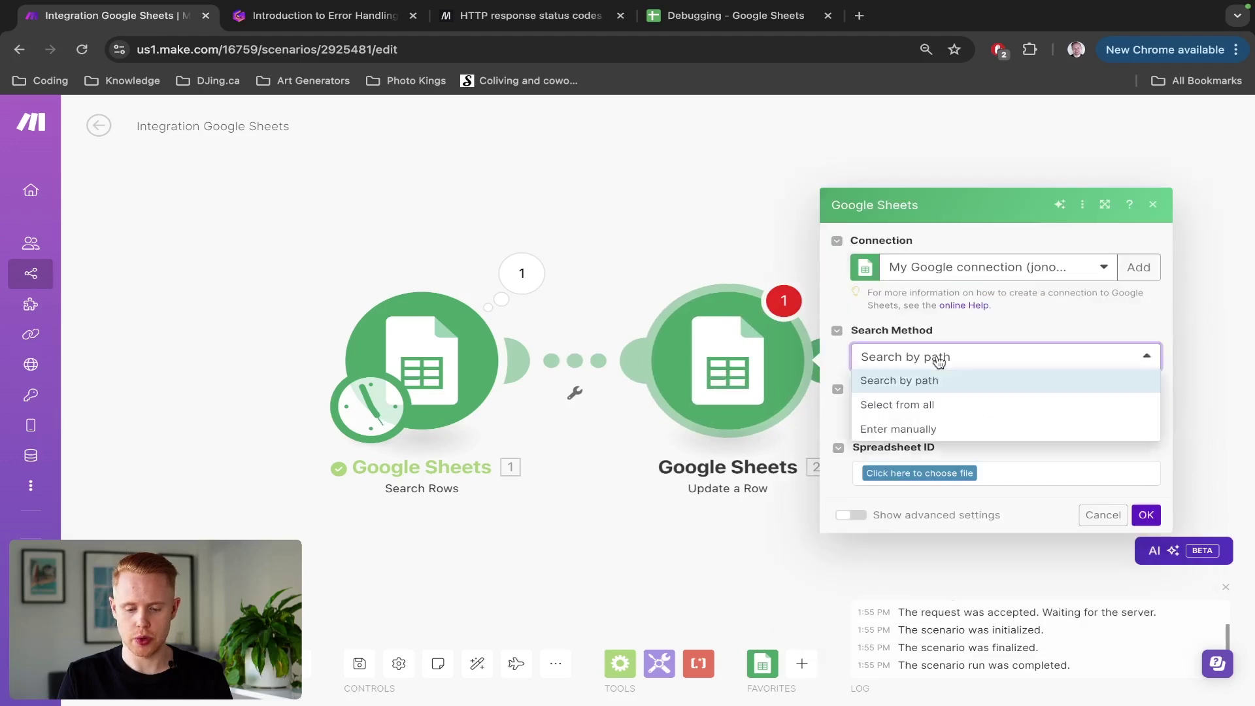
{"action": "left_click", "coordinate": [939, 357]}
{"action": "left_click", "coordinate": [938, 358]}
{"action": "left_click", "coordinate": [930, 406]}
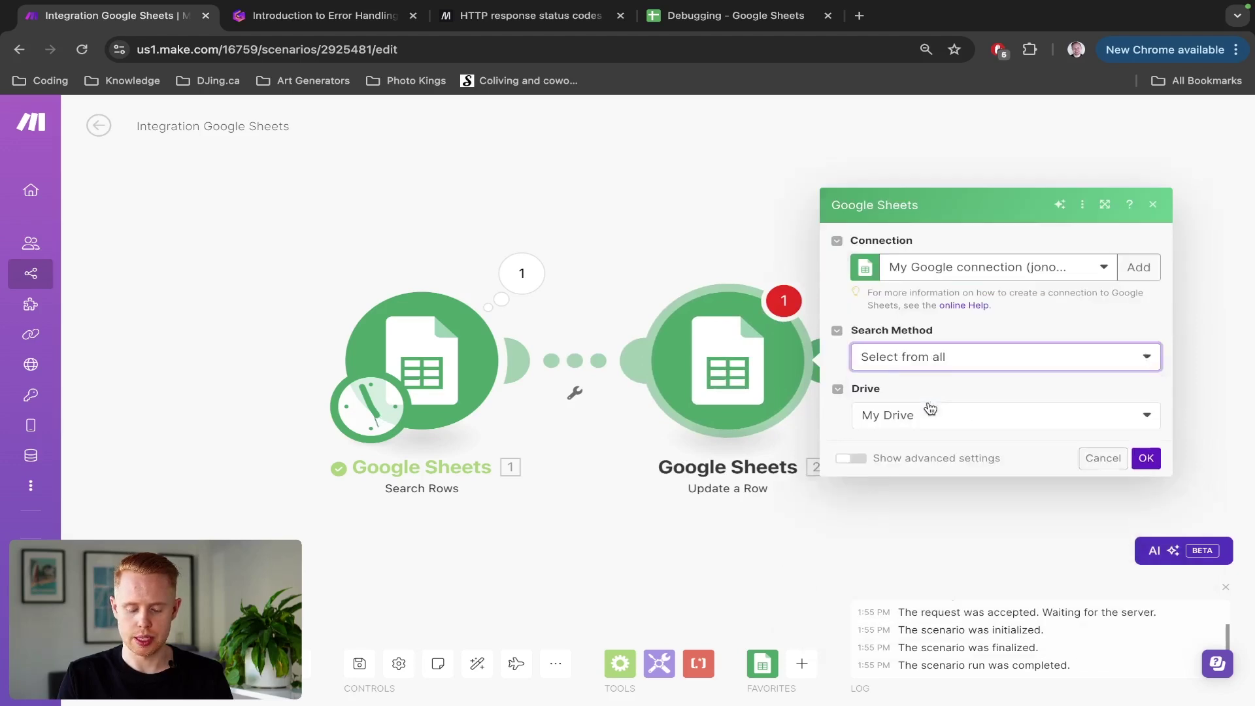
{"action": "key", "text": "super+4"}
{"action": "key", "text": "super+1"}
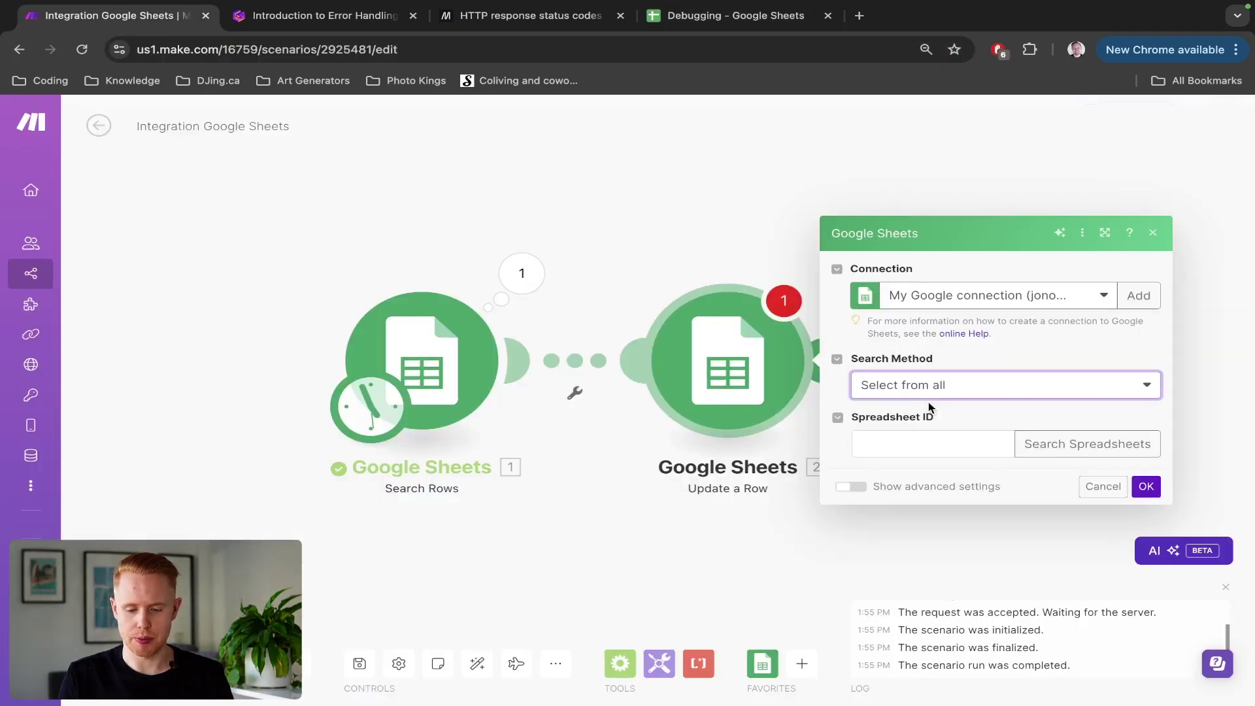
{"action": "left_click", "coordinate": [904, 442]}
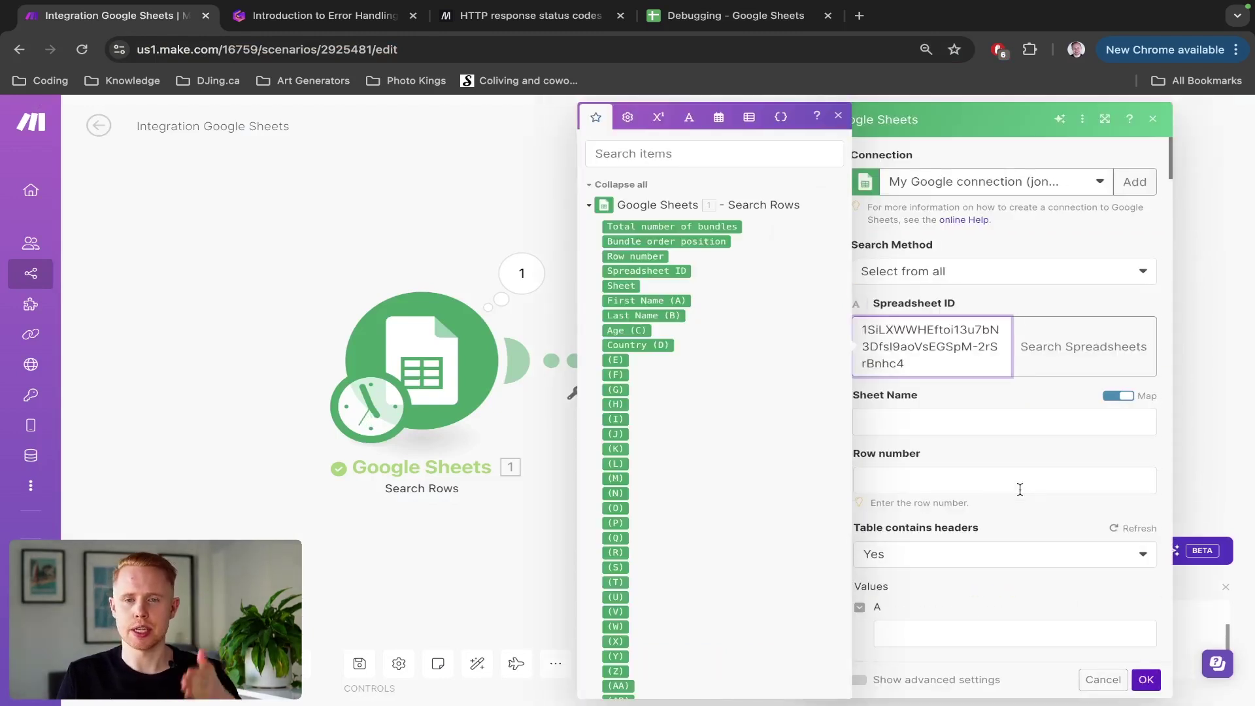
Step: Choose Sheet1, map Row number from Search Rows, set First Name (A) to 'Test', and save
{"action": "left_click", "coordinate": [1134, 396]}
{"action": "left_click", "coordinate": [938, 500]}
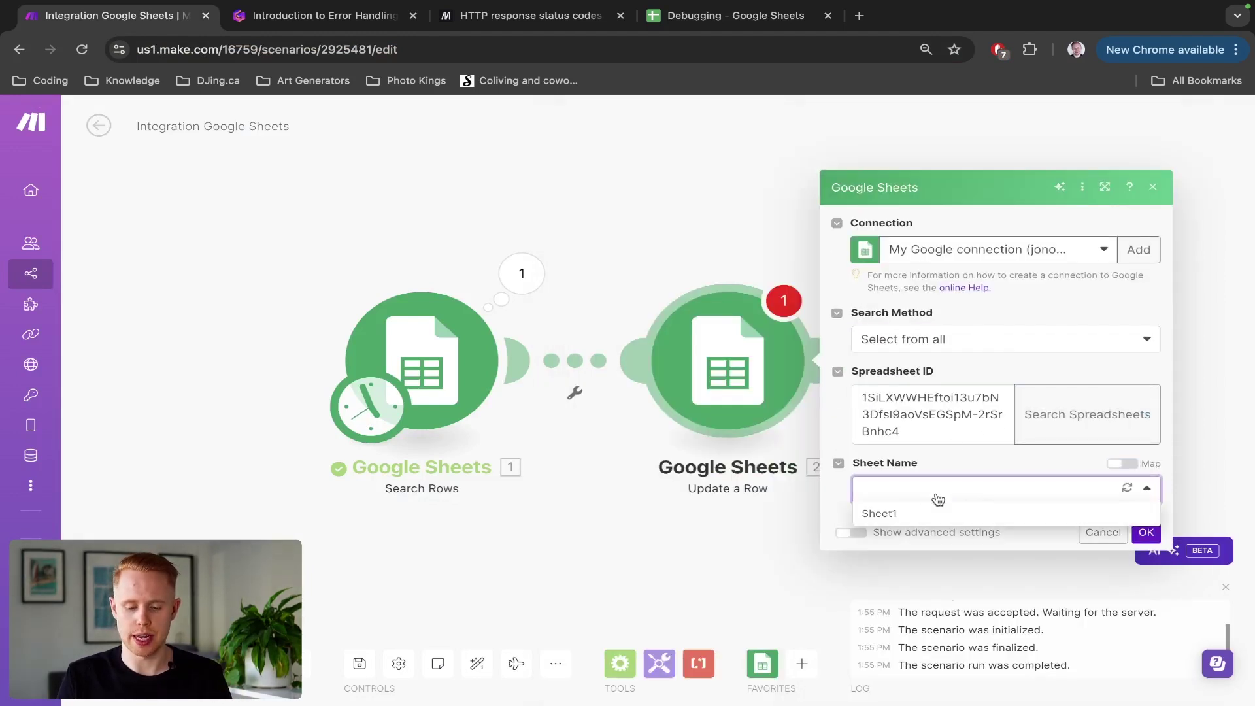
{"action": "left_click", "coordinate": [911, 512]}
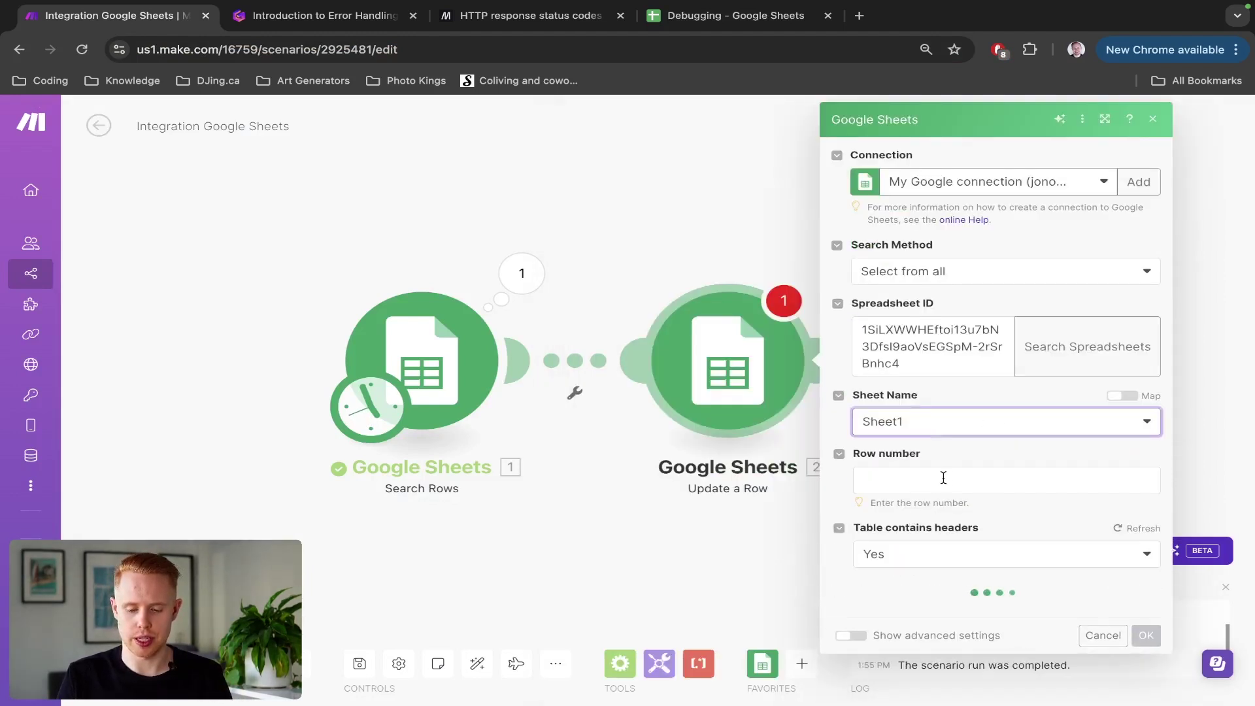
{"action": "left_click", "coordinate": [941, 479]}
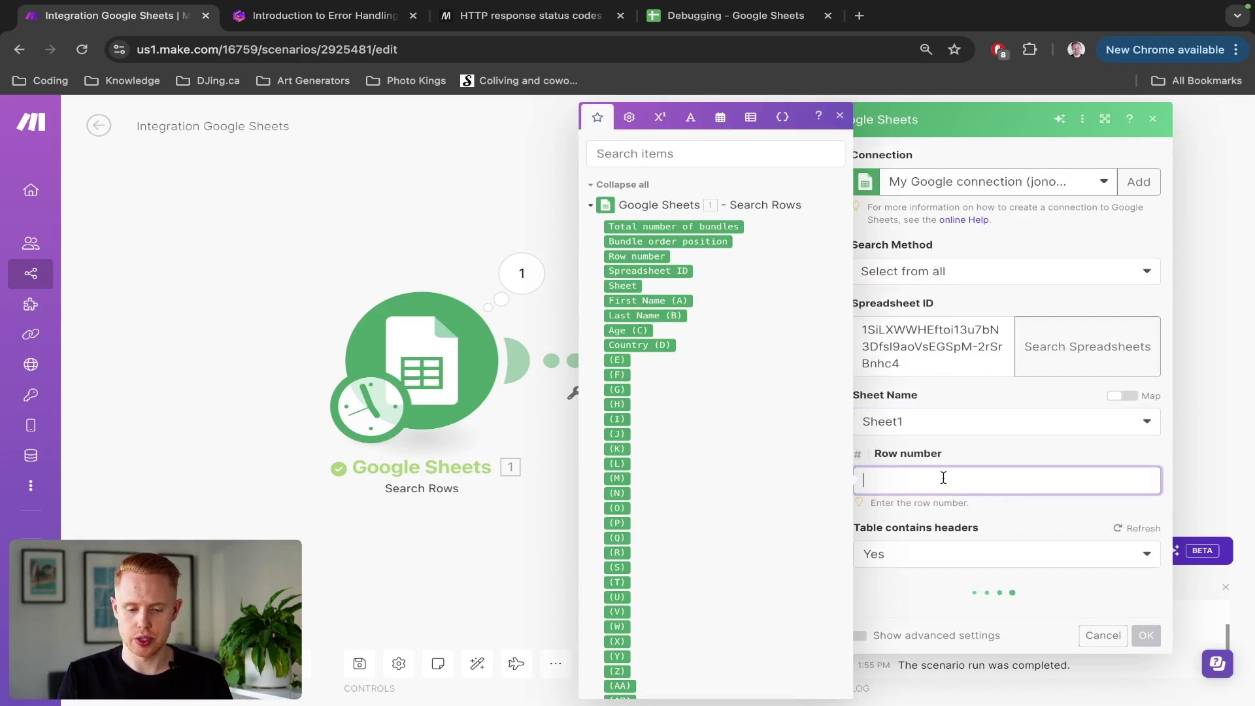
{"action": "left_click", "coordinate": [653, 256]}
{"action": "scroll", "coordinate": [1039, 513], "scroll_direction": "down", "scroll_amount": 2}
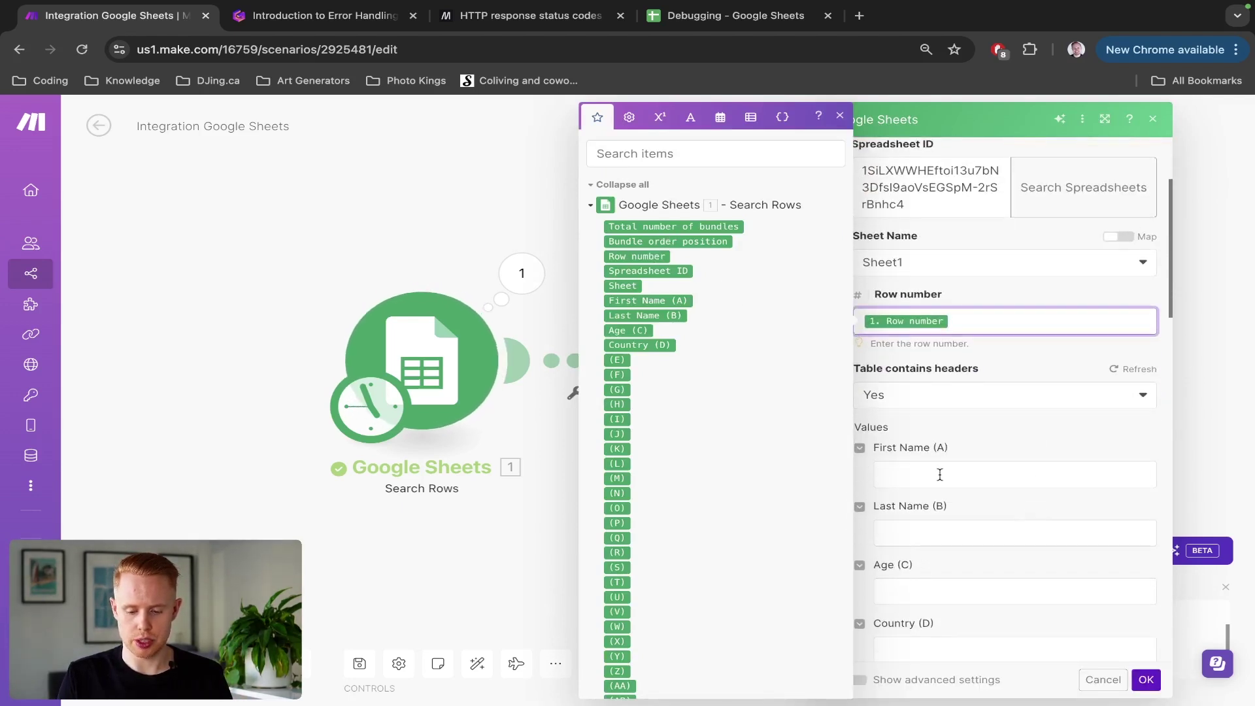
{"action": "left_click", "coordinate": [938, 475]}
{"action": "type", "text": "Test"}
{"action": "left_click", "coordinate": [1146, 679]}
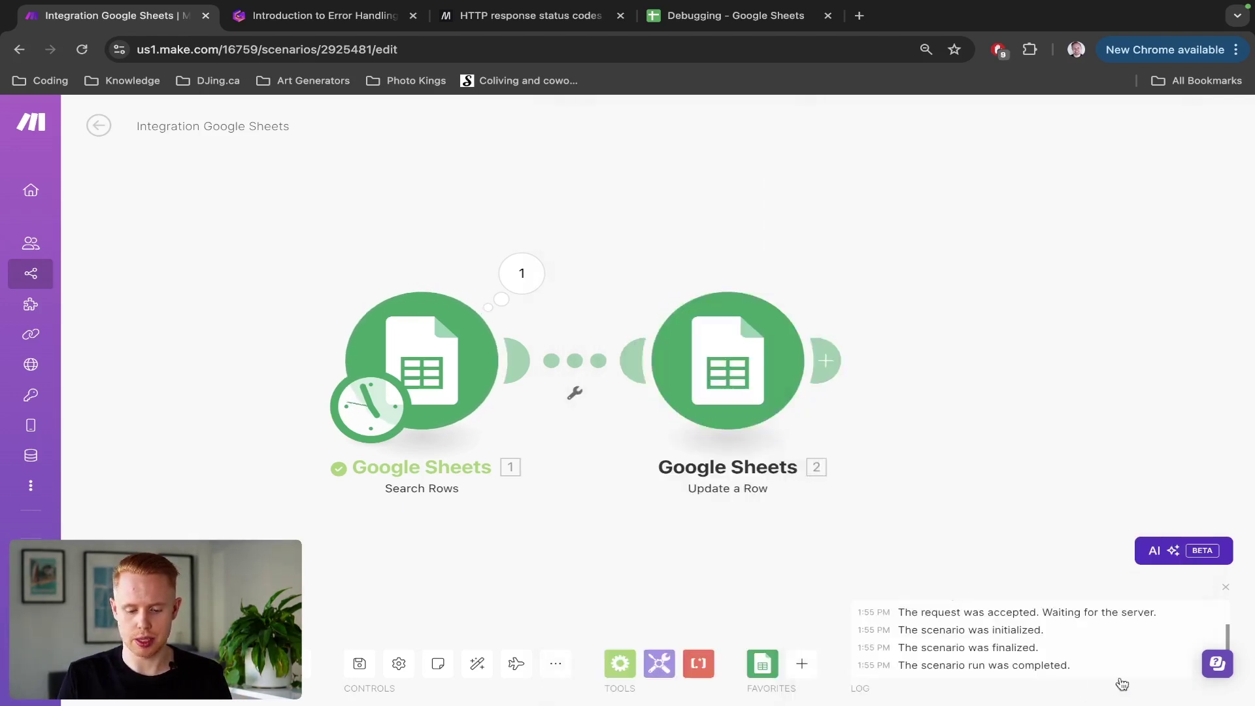
Step: Run the scenario, read Update a Row's missing rowNumber validation error, then switch to the presentation
{"action": "left_click", "coordinate": [99, 660]}
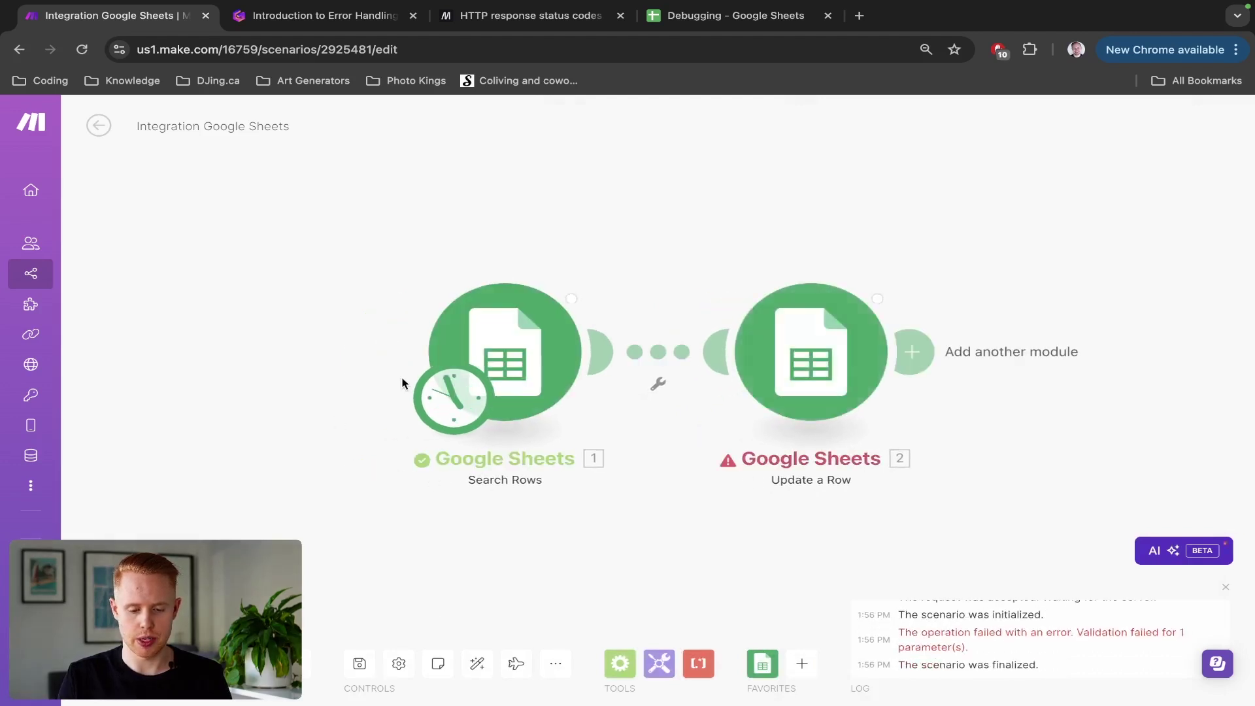
{"action": "left_click", "coordinate": [910, 269]}
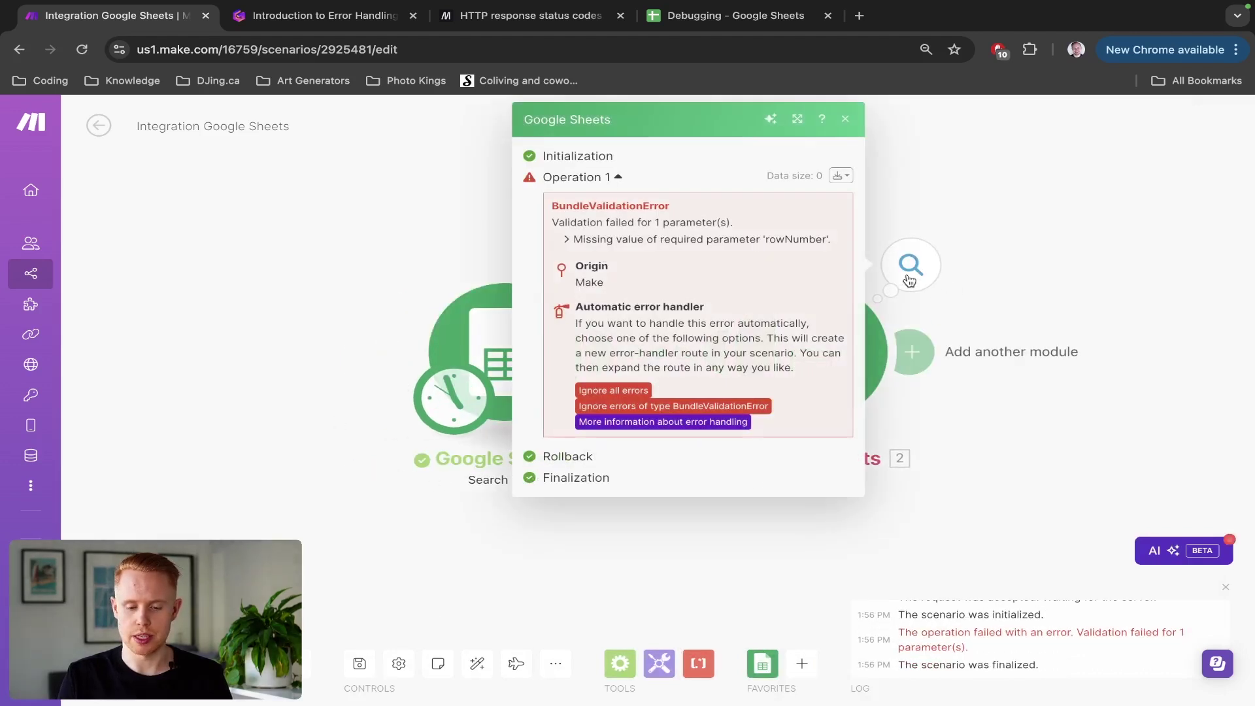
{"action": "left_click_drag", "start_coordinate": [578, 245], "coordinate": [815, 255]}
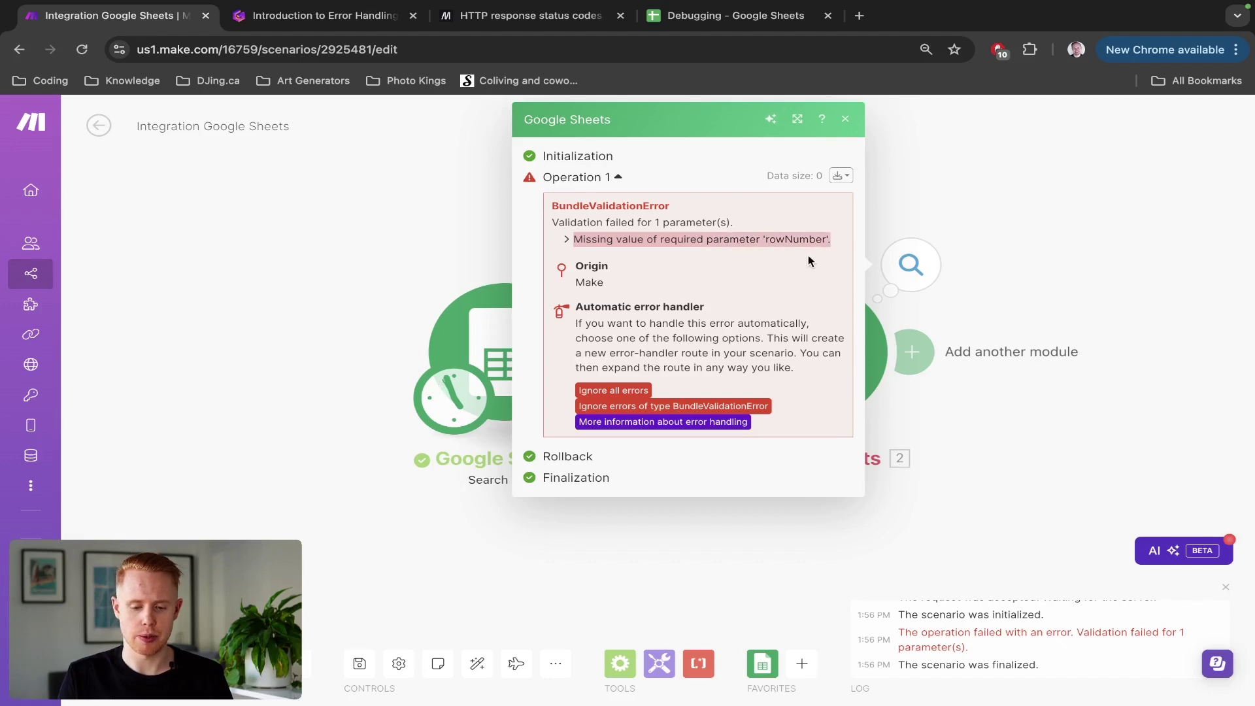
{"action": "left_click", "coordinate": [418, 237]}
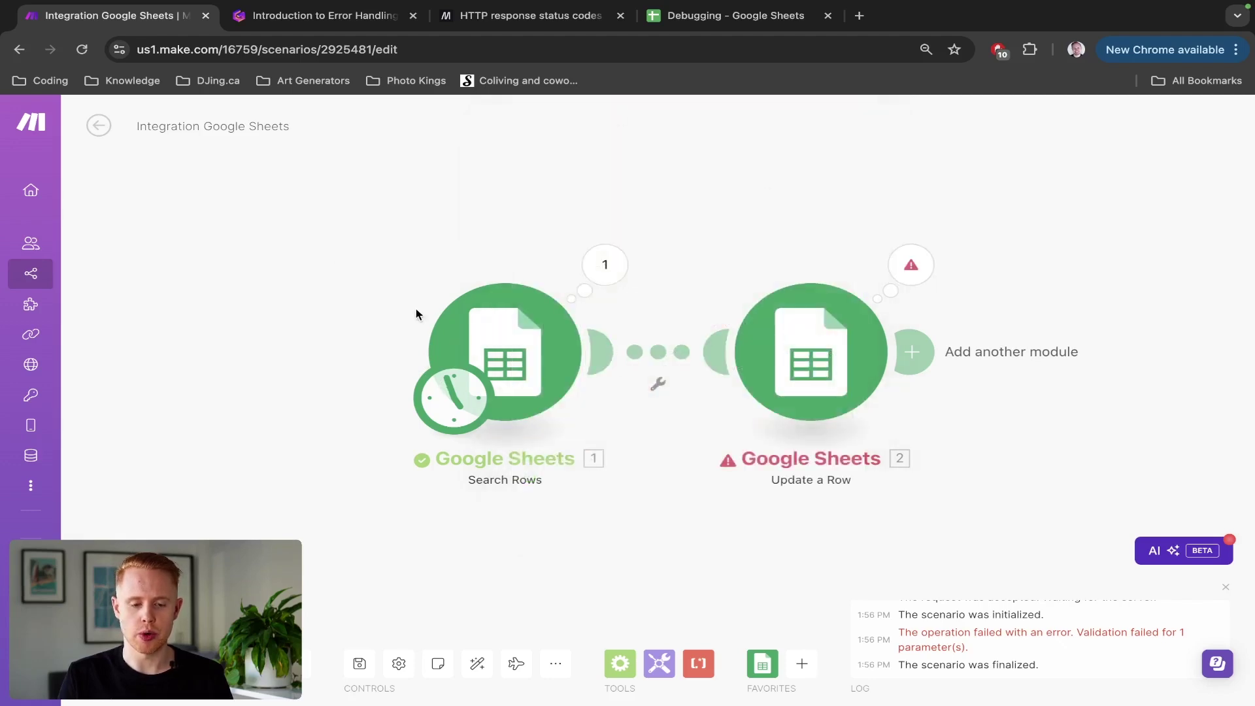
{"action": "key", "text": "ctrl+Tab"}
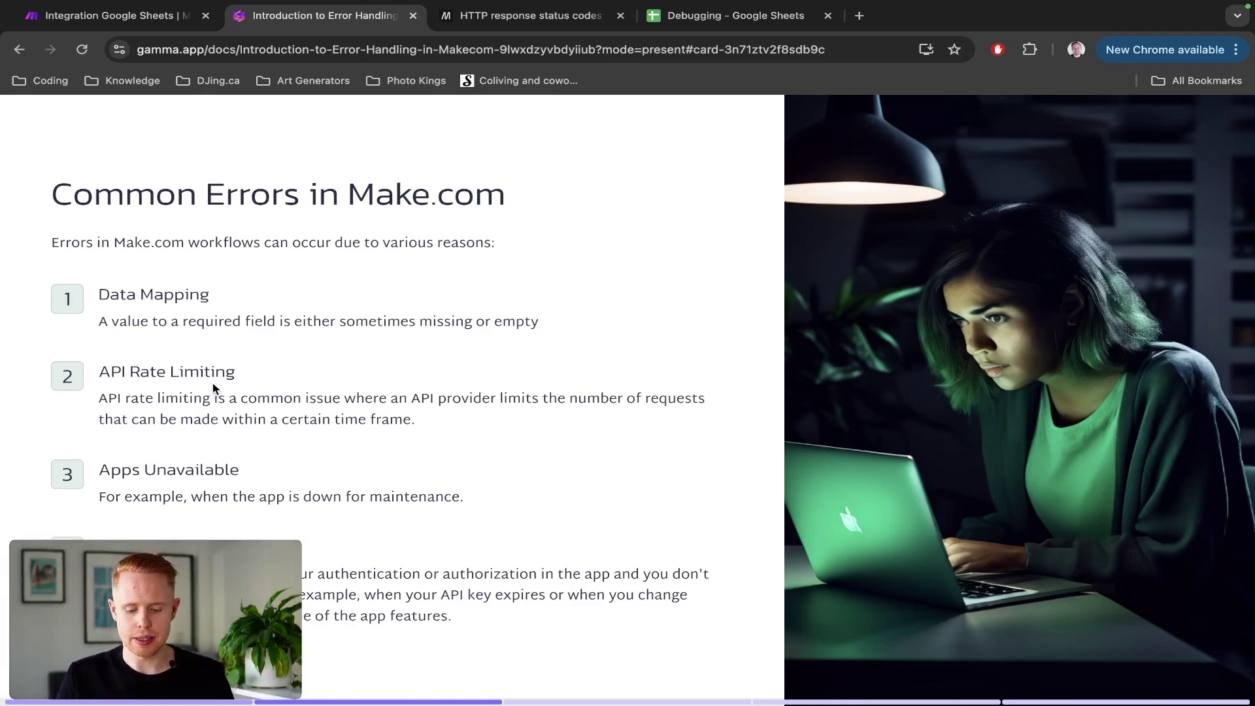
Step: Return from the Gamma slides to the Make scenario showing Update a Row's validation failure
{"action": "key", "text": "ctrl+shift+Tab"}
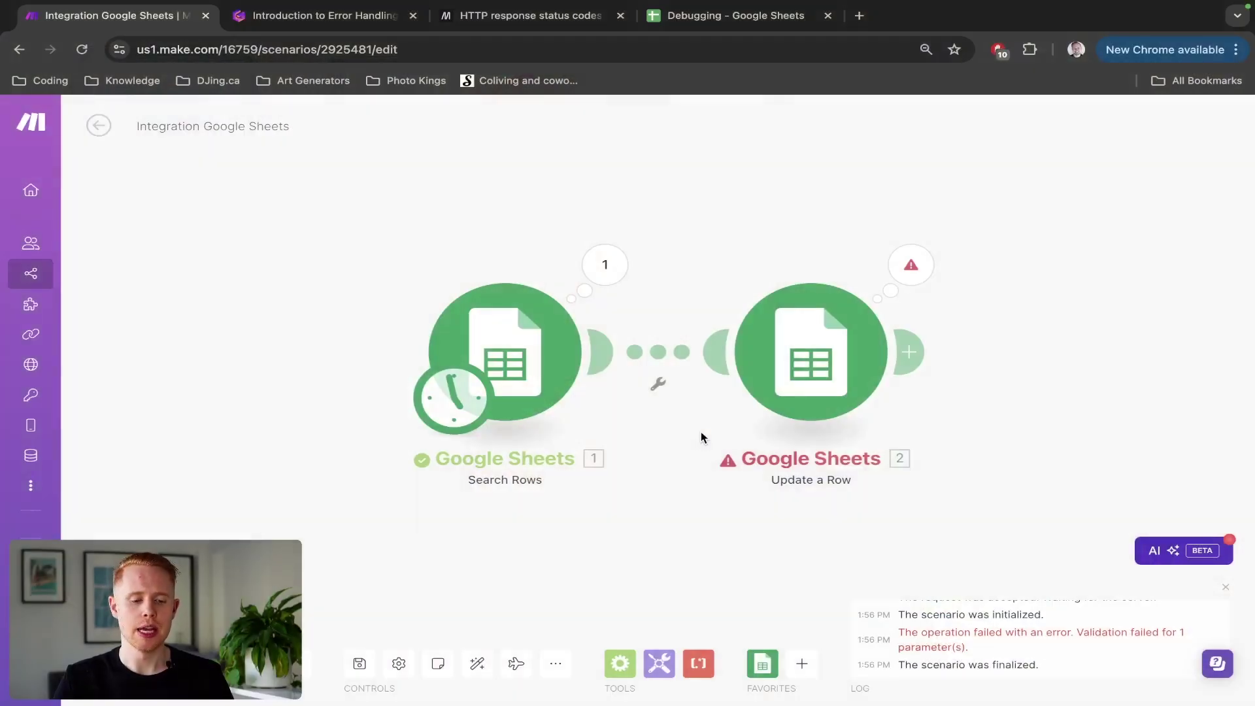
Step: Switch to the Gamma Common Errors in Make.com slide
{"action": "key", "text": "ctrl+Tab"}
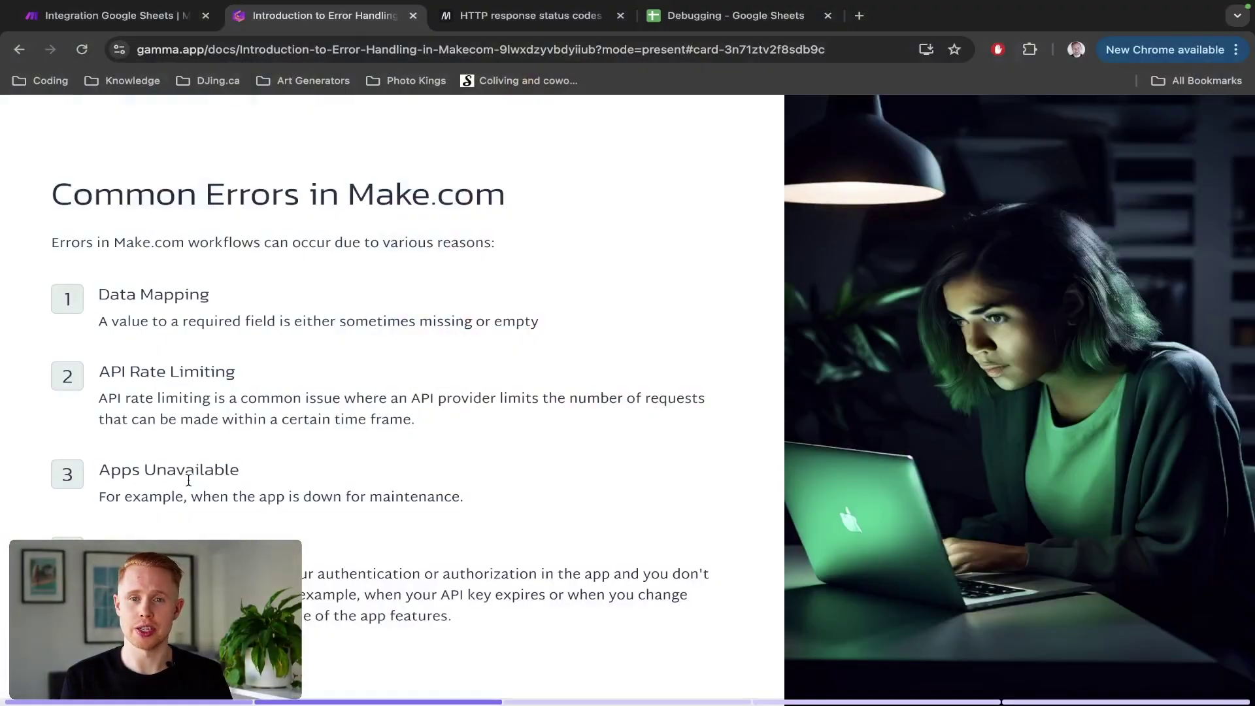
Step: Open Make's Connections list in a new tab, then go back to the Gamma presentation
{"action": "key", "text": "ctrl+shift+Tab"}
{"action": "mouse_move", "coordinate": [43, 409]}
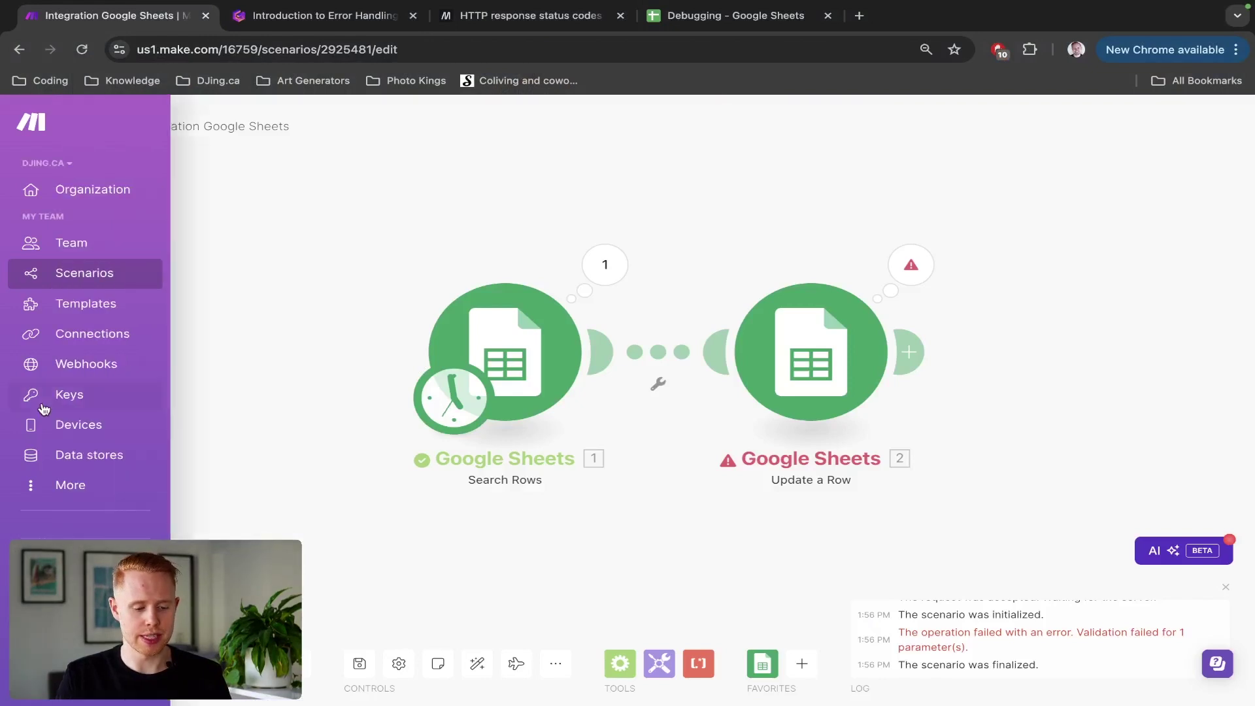
{"action": "left_click", "coordinate": [69, 334], "text": "ctrl+shift"}
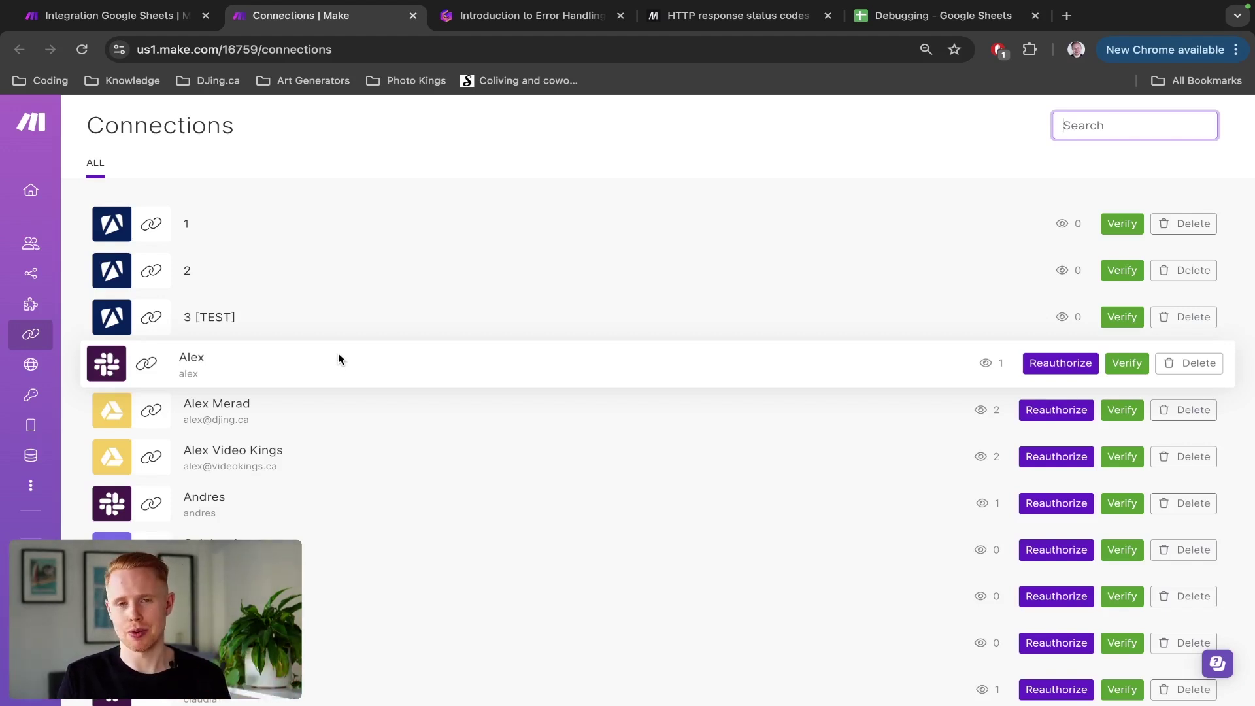
{"action": "key", "text": "ctrl+1"}
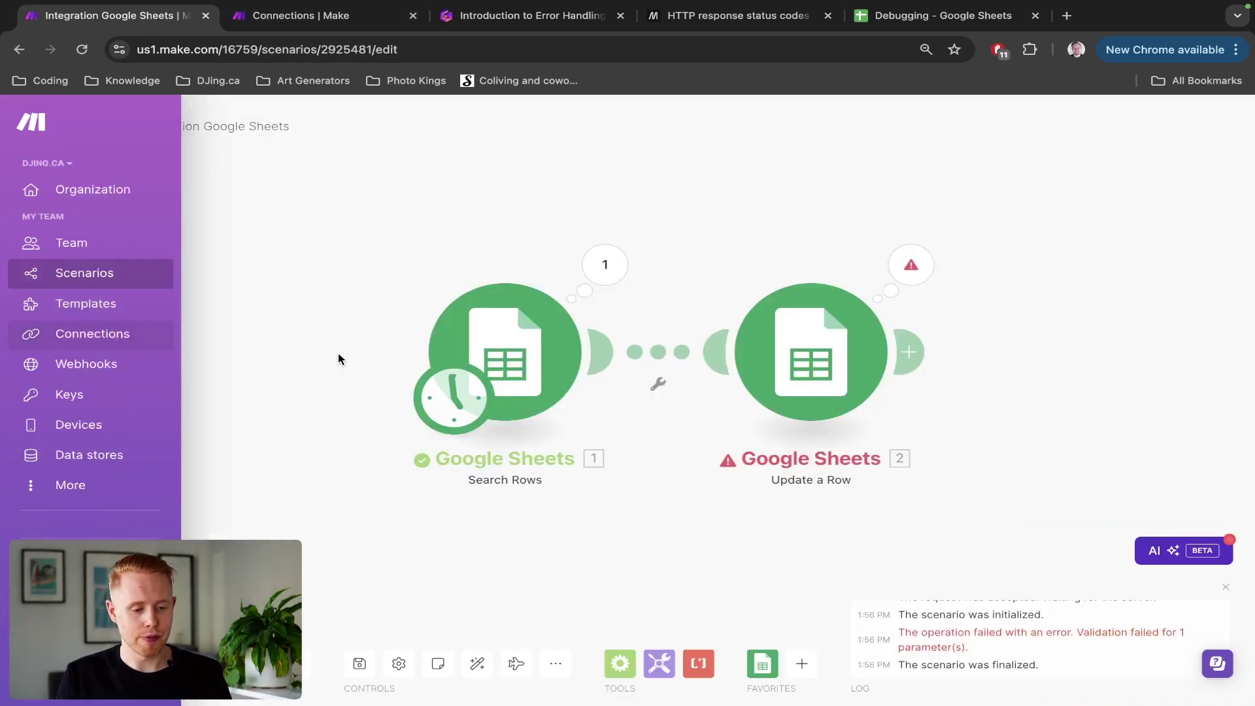
{"action": "key", "text": "ctrl+2"}
{"action": "key", "text": "ctrl+3"}
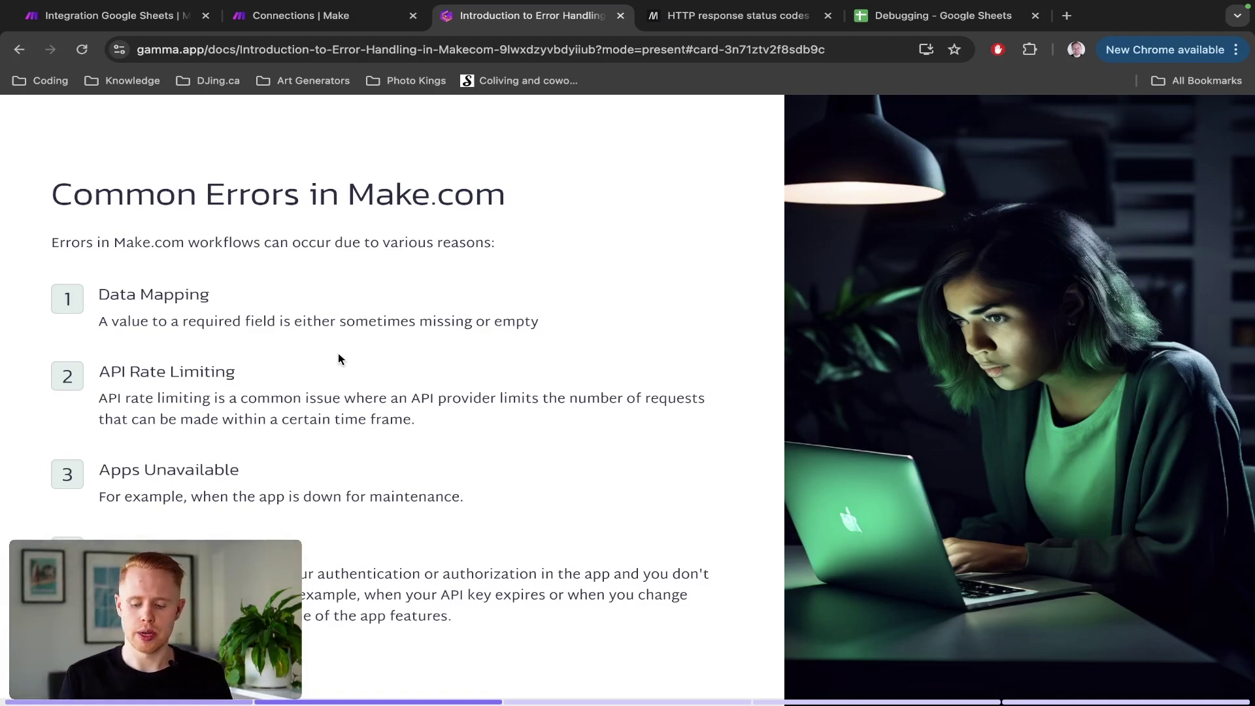
Step: Go through the Error Types and Debugging Techniques slides, then switch to the MDN HTTP status codes page
{"action": "key", "text": "Right"}
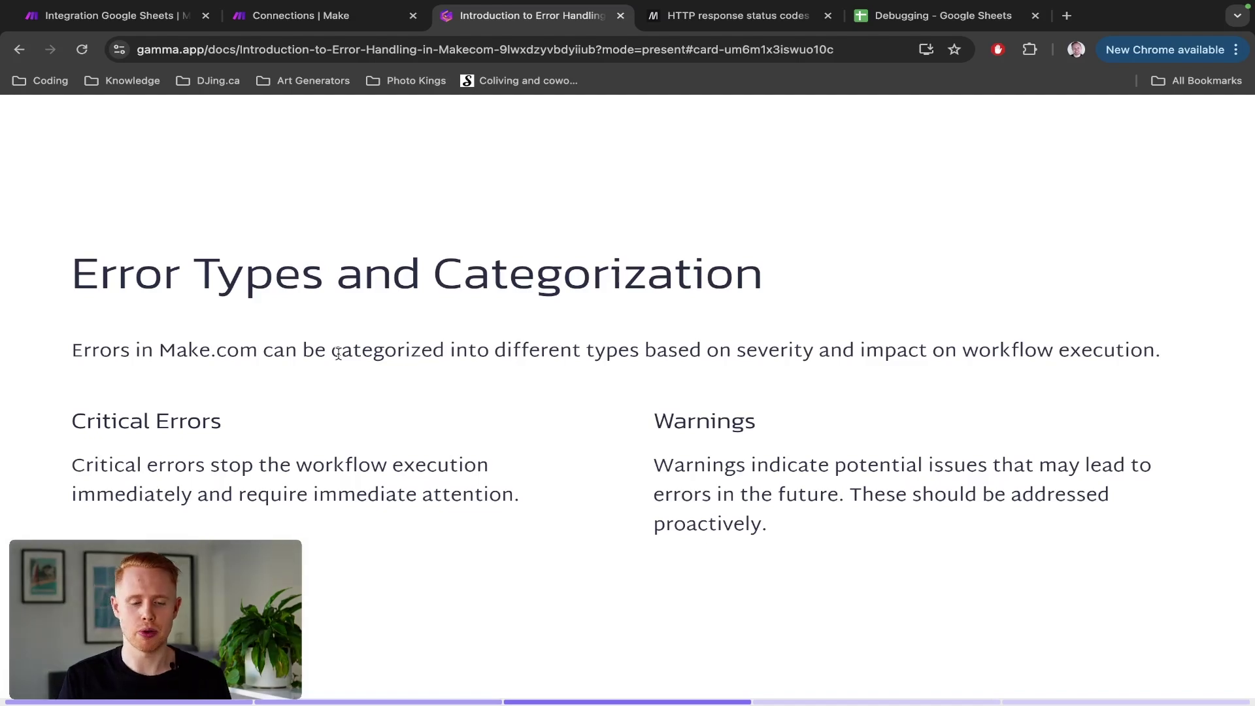
{"action": "key", "text": "Right"}
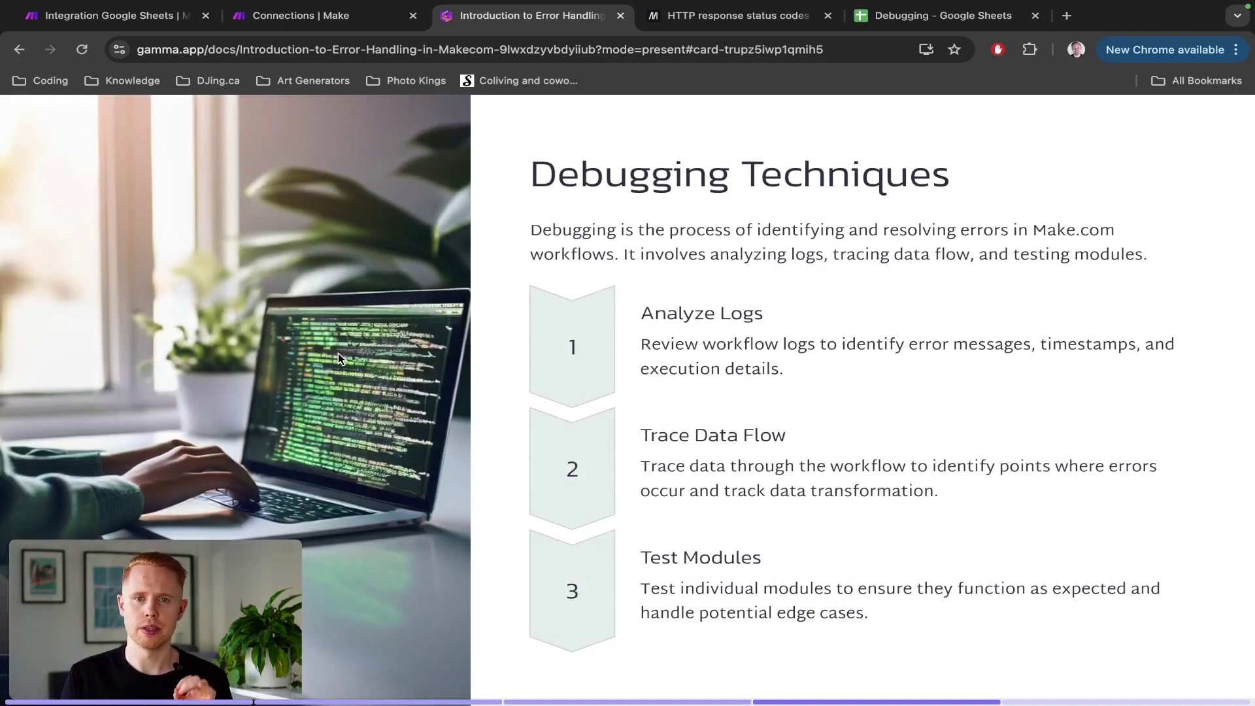
{"action": "key", "text": "Left"}
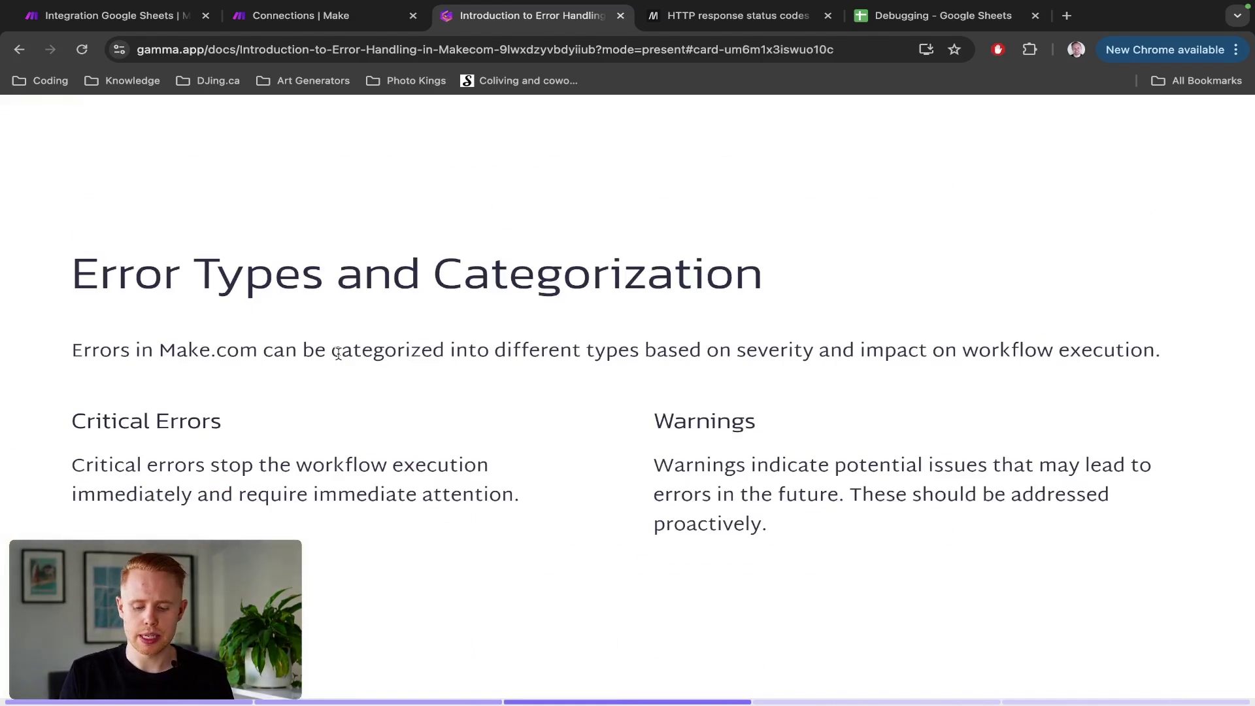
{"action": "key", "text": "Right"}
{"action": "key", "text": "ctrl+Tab"}
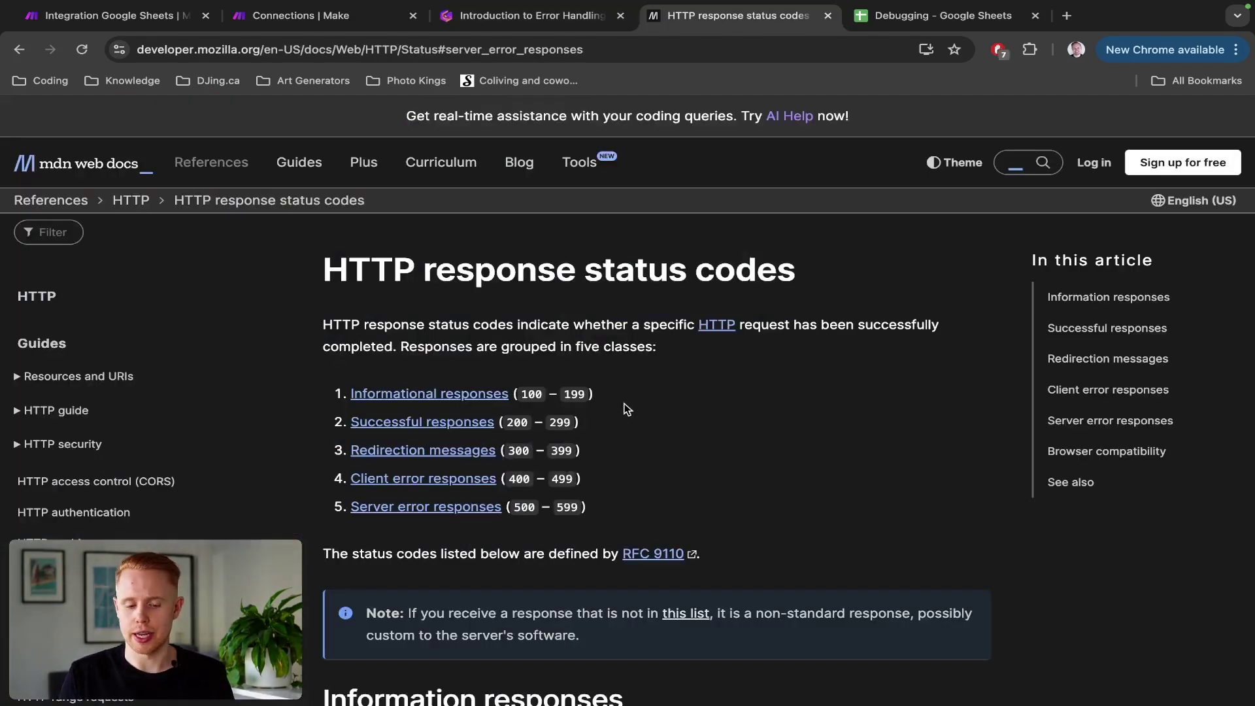
Step: Look over the five HTTP response classes on MDN, then go back to the Make scenario
{"action": "scroll", "coordinate": [627, 402], "scroll_direction": "down", "scroll_amount": 2}
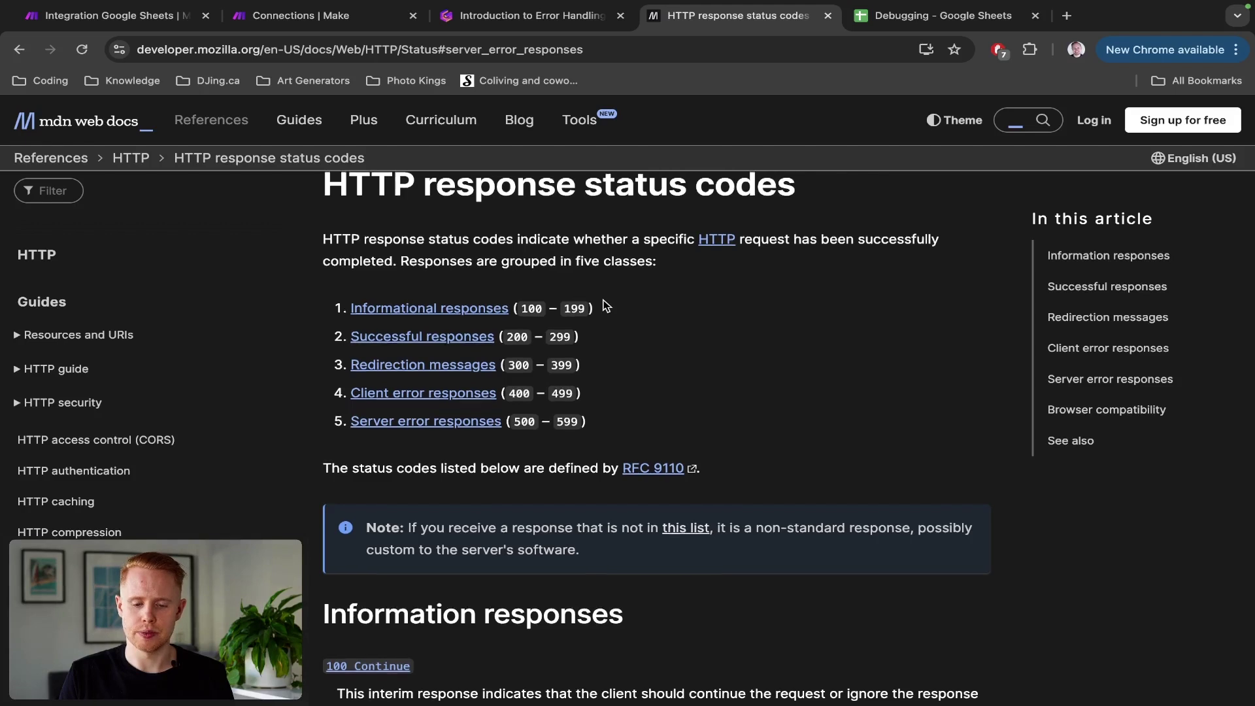
{"action": "scroll", "coordinate": [605, 305], "scroll_direction": "up", "scroll_amount": 1}
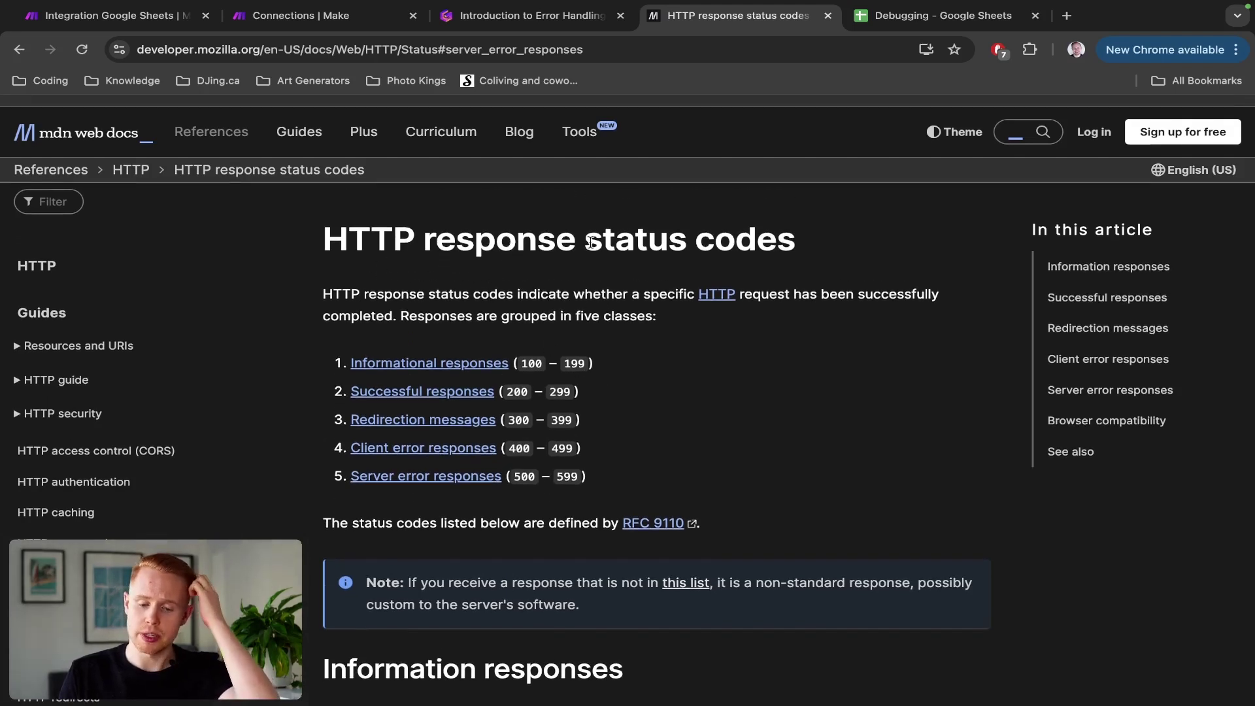
{"action": "left_click_drag", "start_coordinate": [606, 475], "coordinate": [332, 358]}
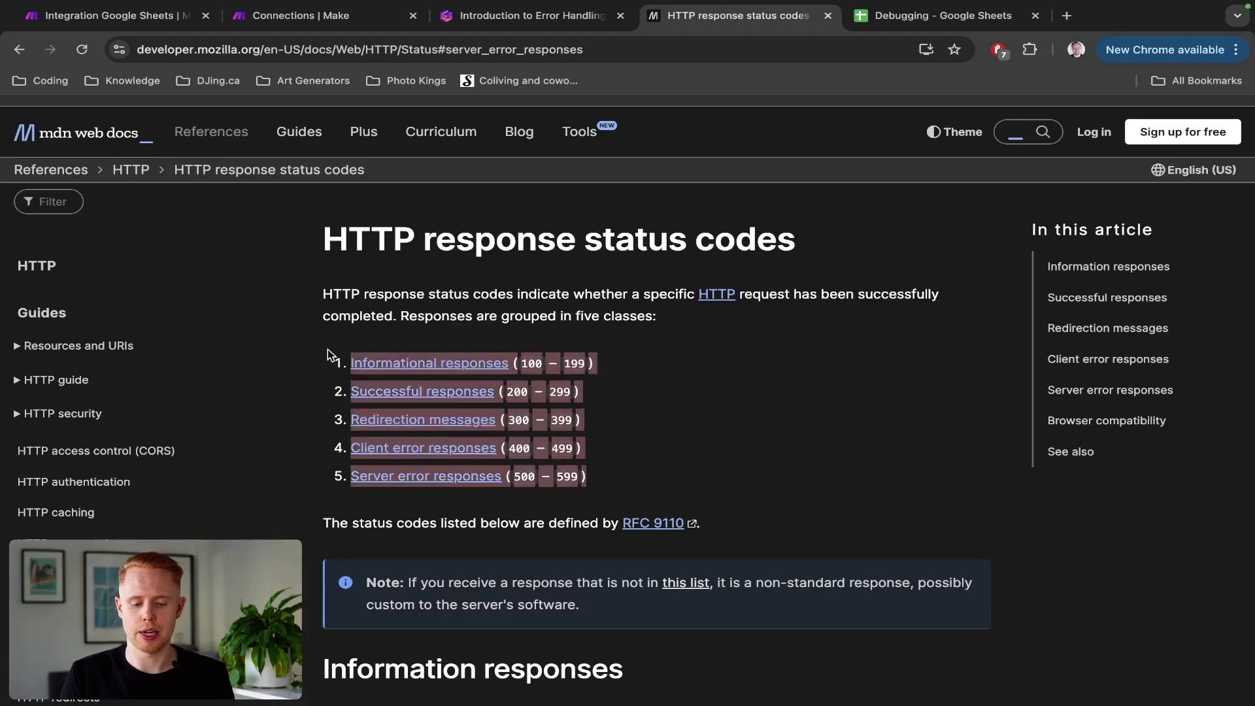
{"action": "left_click", "coordinate": [488, 374]}
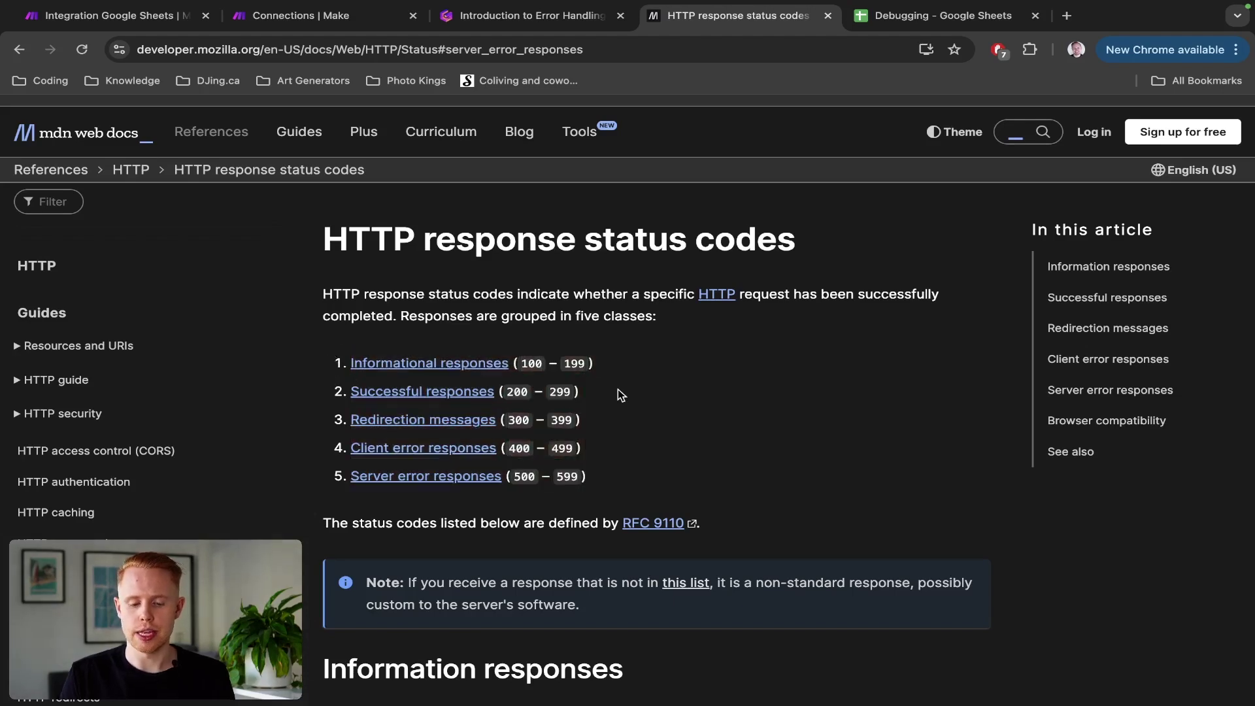
{"action": "scroll", "coordinate": [618, 389], "scroll_direction": "up", "scroll_amount": 5}
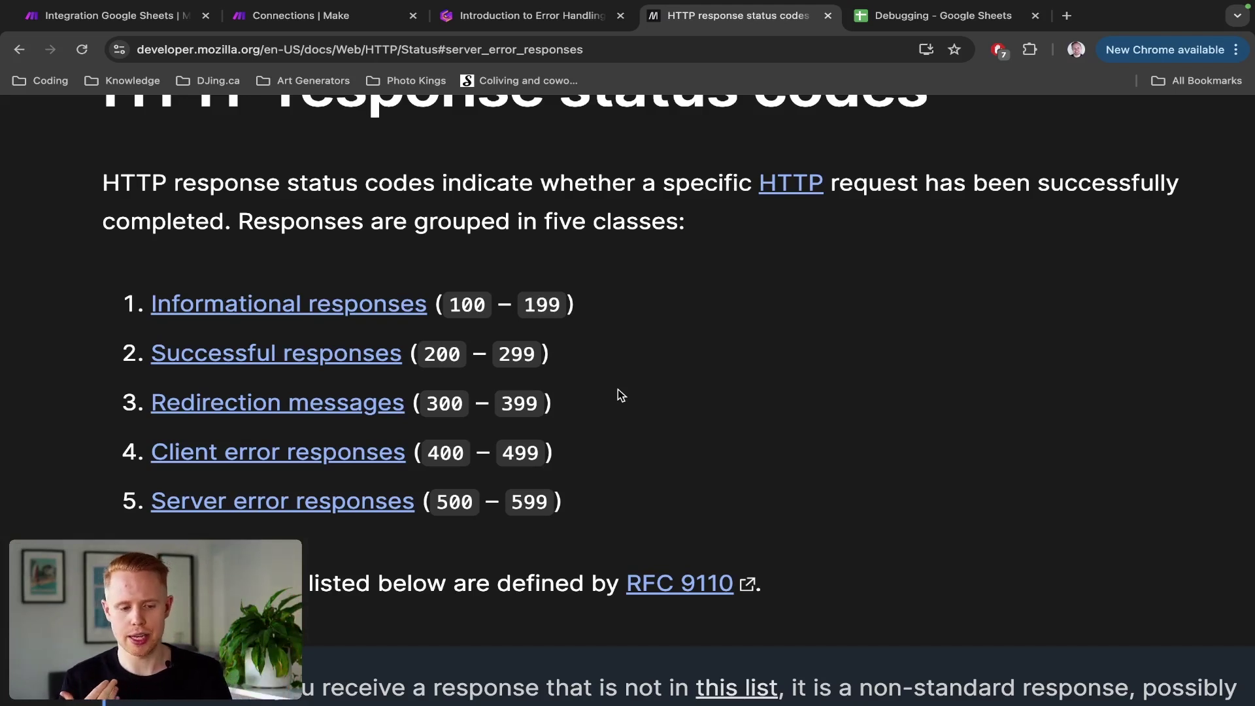
{"action": "key", "text": "super+1"}
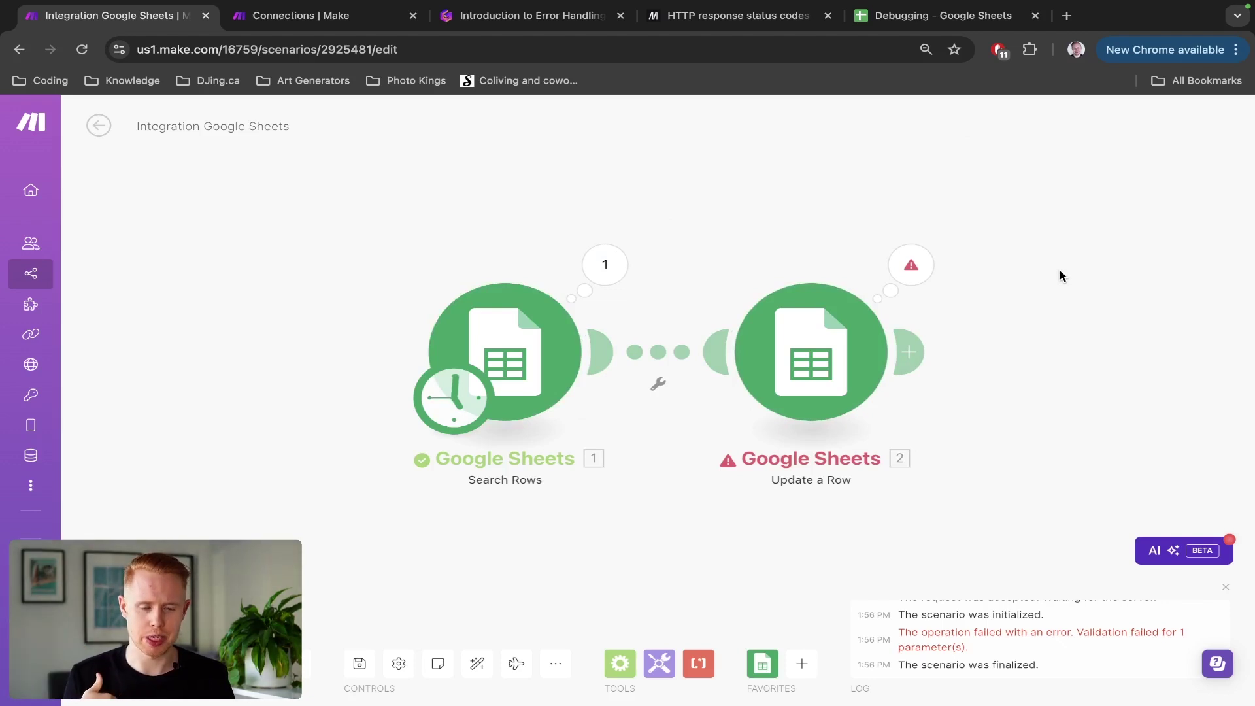
Step: View the Update a Row BundleValidationError for missing rowNumber, then return to MDN's status codes
{"action": "key", "text": "super+4"}
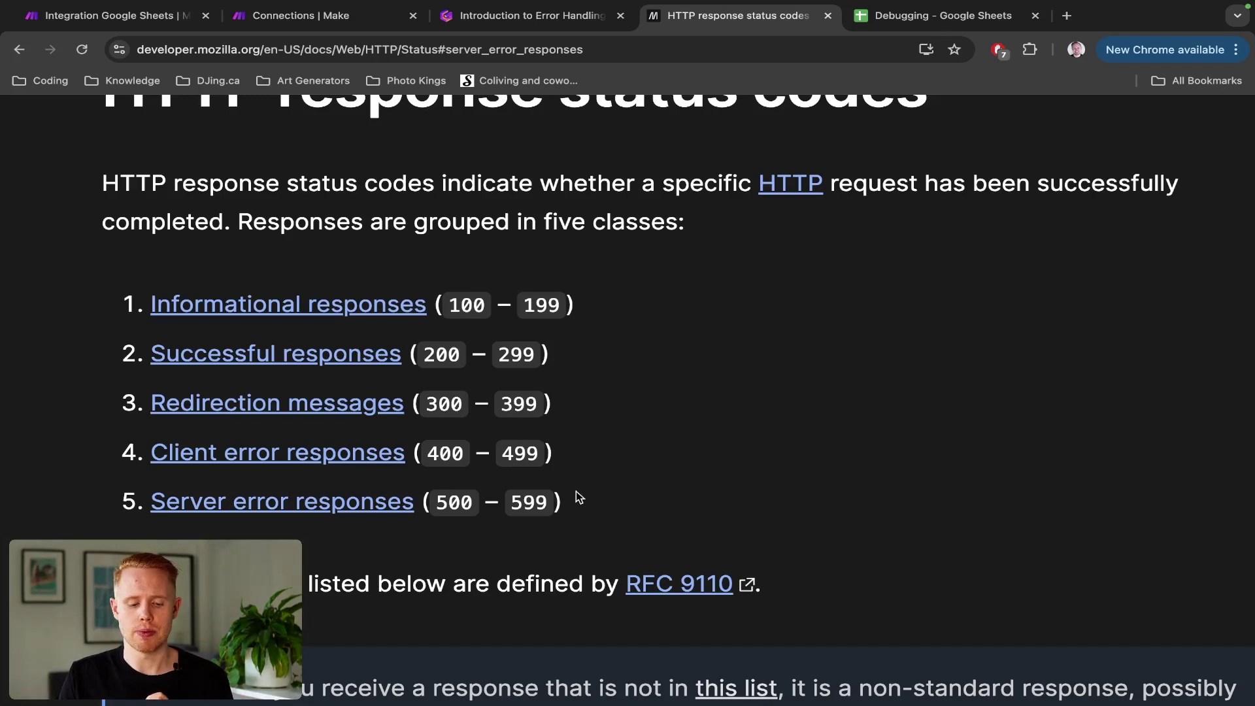
{"action": "key", "text": "ctrl+1"}
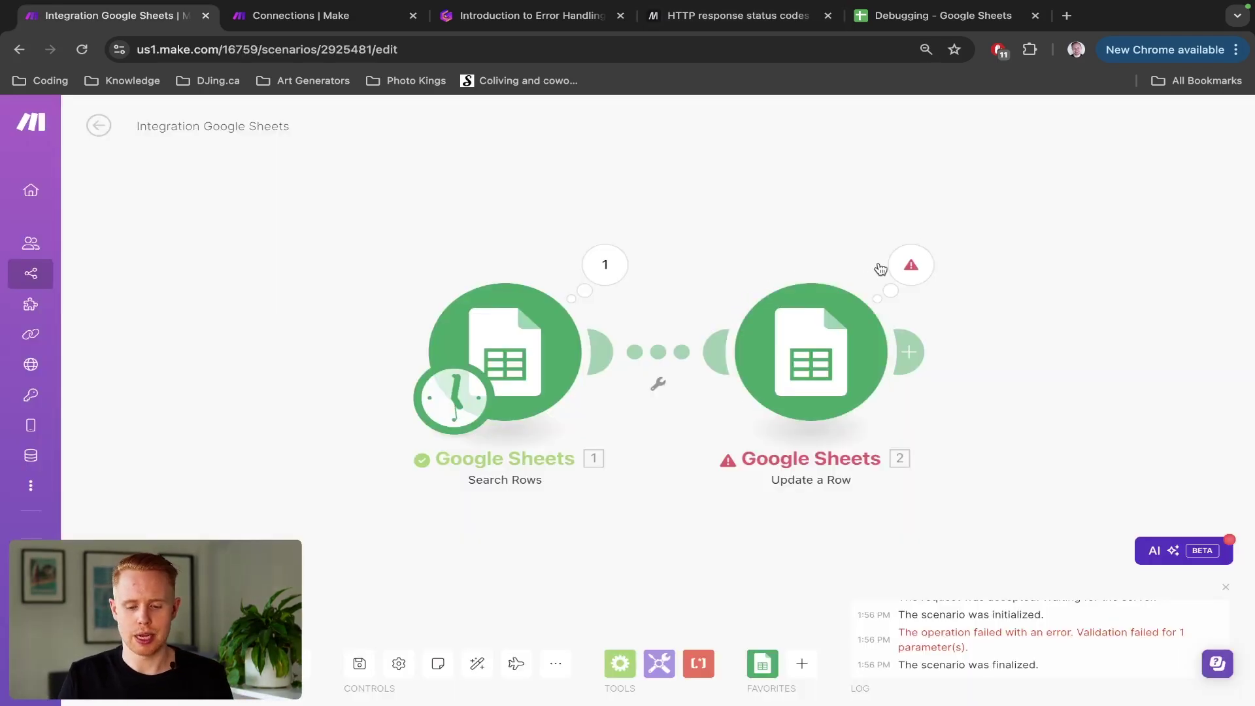
{"action": "left_click", "coordinate": [885, 267]}
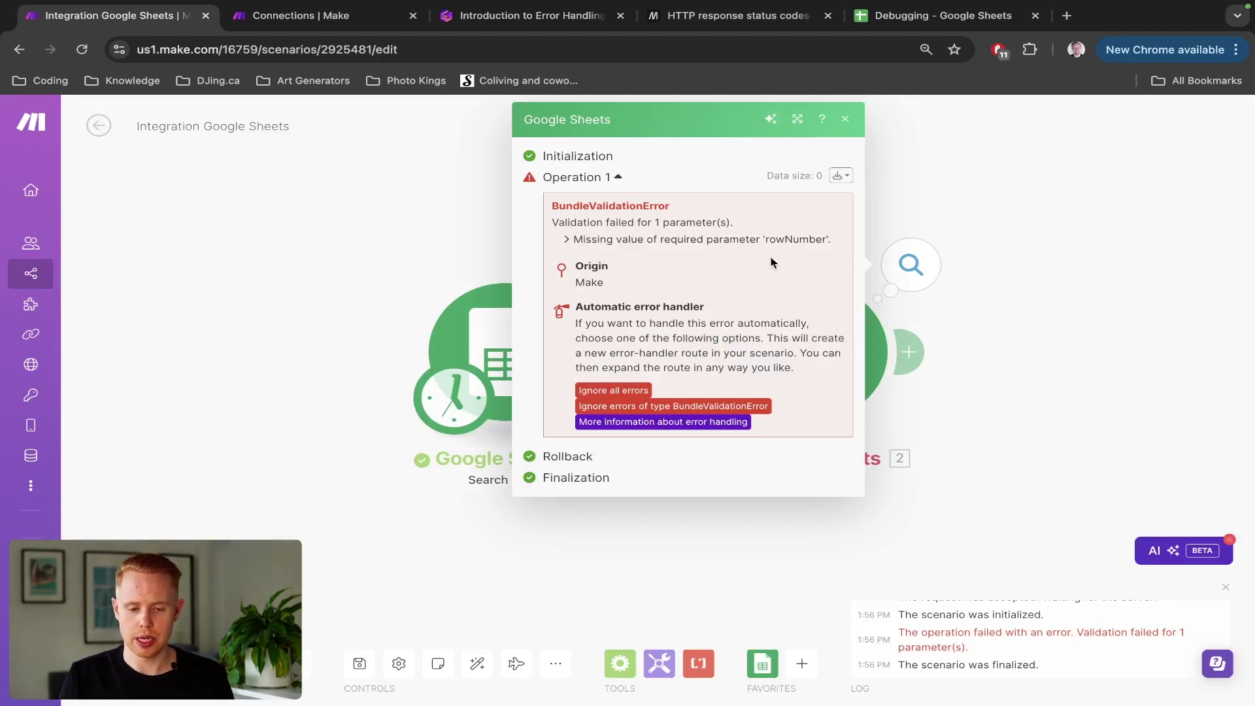
{"action": "key", "text": "super+3"}
{"action": "key", "text": "super+4"}
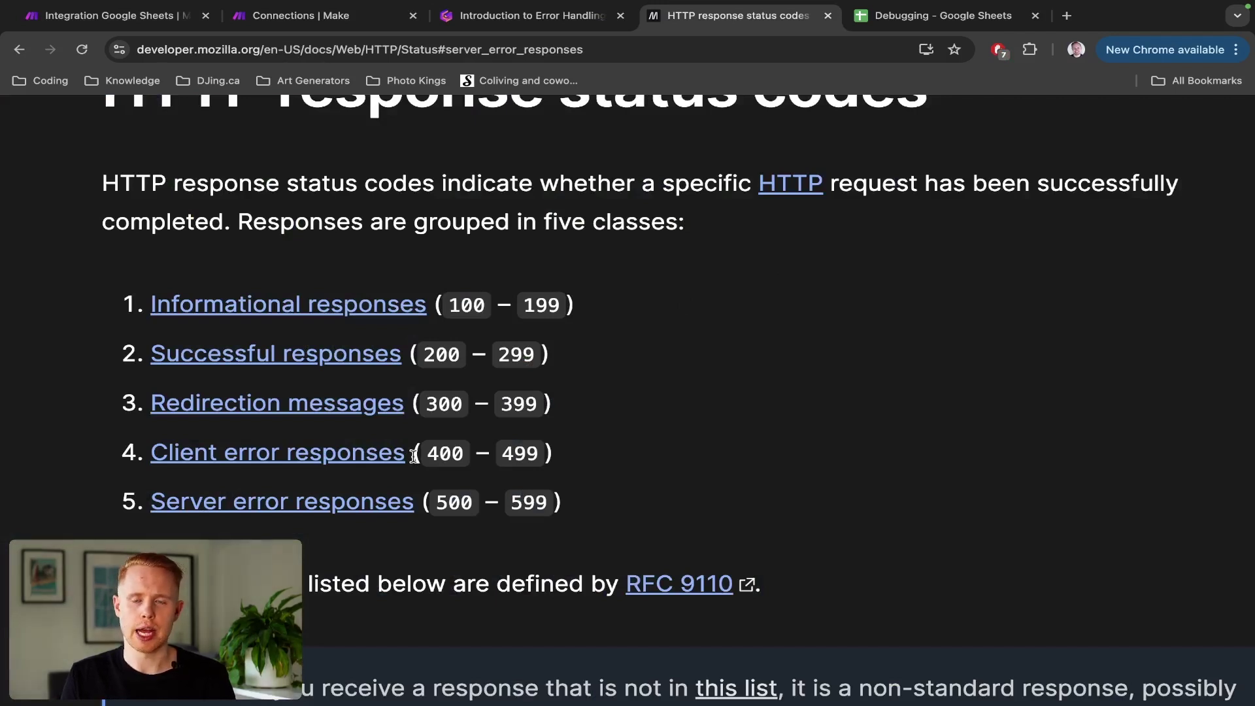
Step: Read MDN's client errors from 400 Bad Request and 401 Unauthorized through 426, then return to the slides
{"action": "right_click", "coordinate": [310, 457]}
{"action": "scroll", "coordinate": [366, 470], "scroll_direction": "down", "scroll_amount": 5}
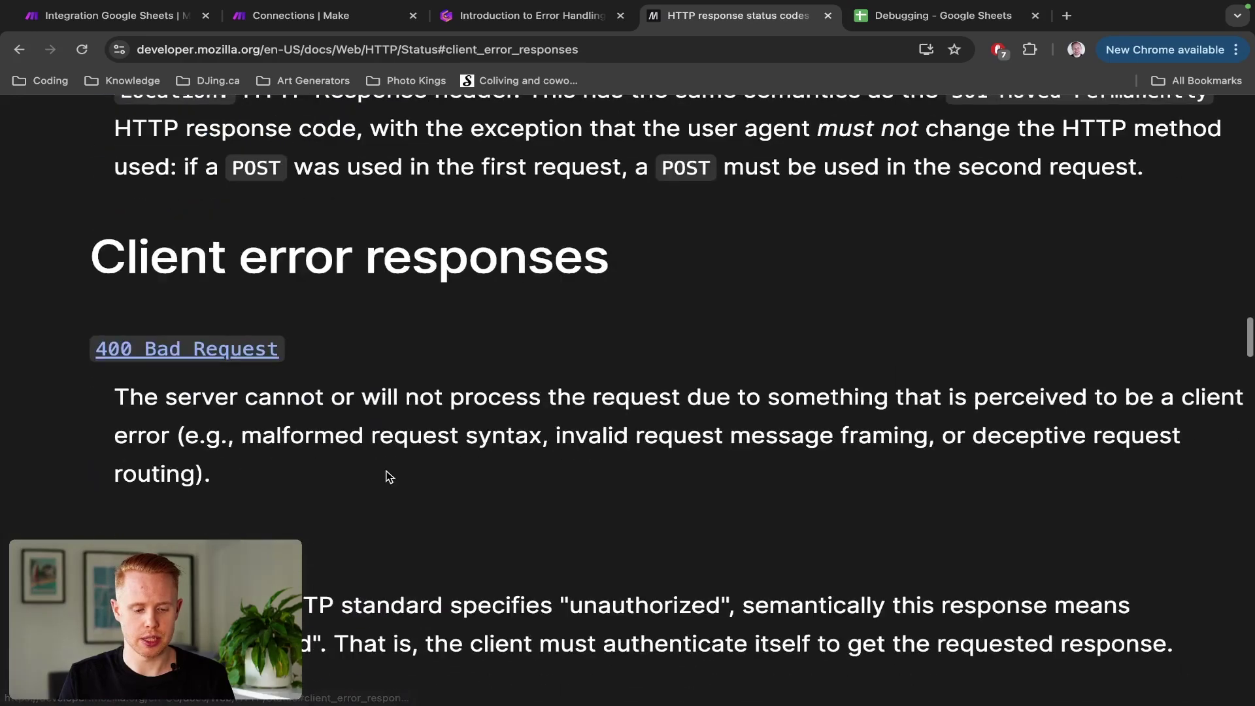
{"action": "key", "text": "ctrl+0"}
{"action": "scroll", "coordinate": [405, 457], "scroll_direction": "down", "scroll_amount": 2}
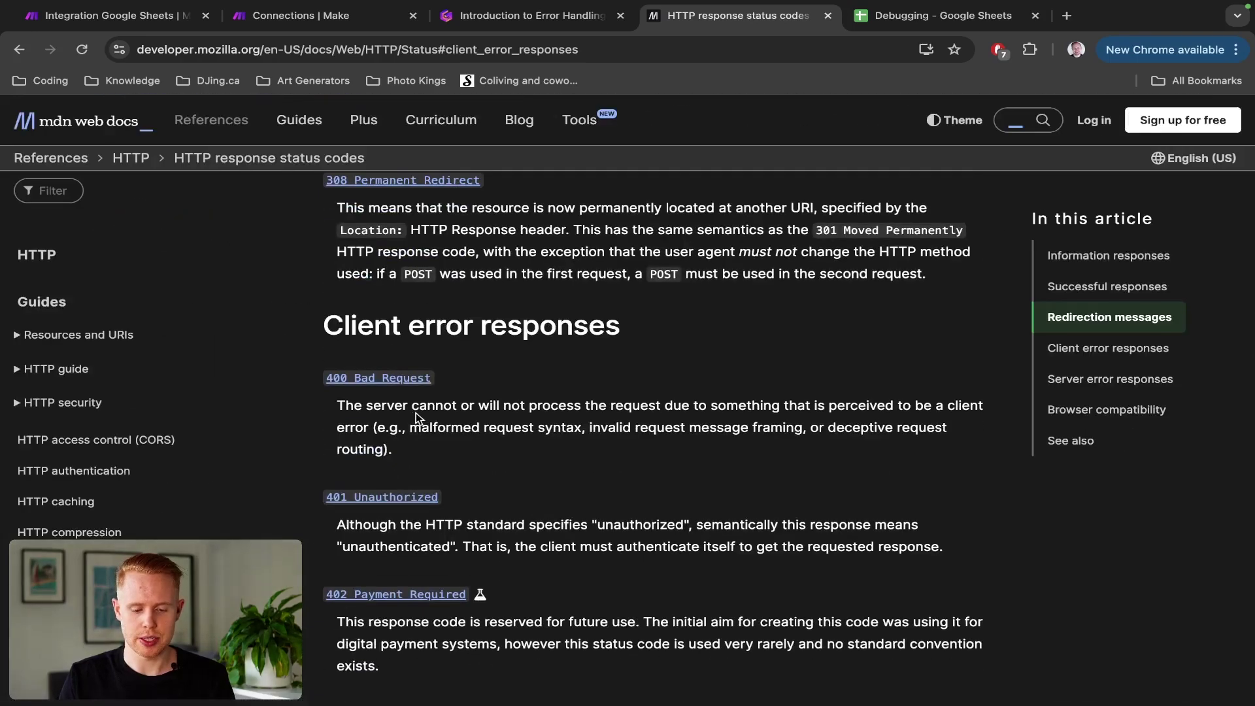
{"action": "mouse_move", "coordinate": [419, 406]}
{"action": "left_mouse_down"}
{"action": "mouse_move", "coordinate": [887, 403]}
{"action": "mouse_move", "coordinate": [451, 406]}
{"action": "mouse_move", "coordinate": [405, 418]}
{"action": "left_mouse_up"}
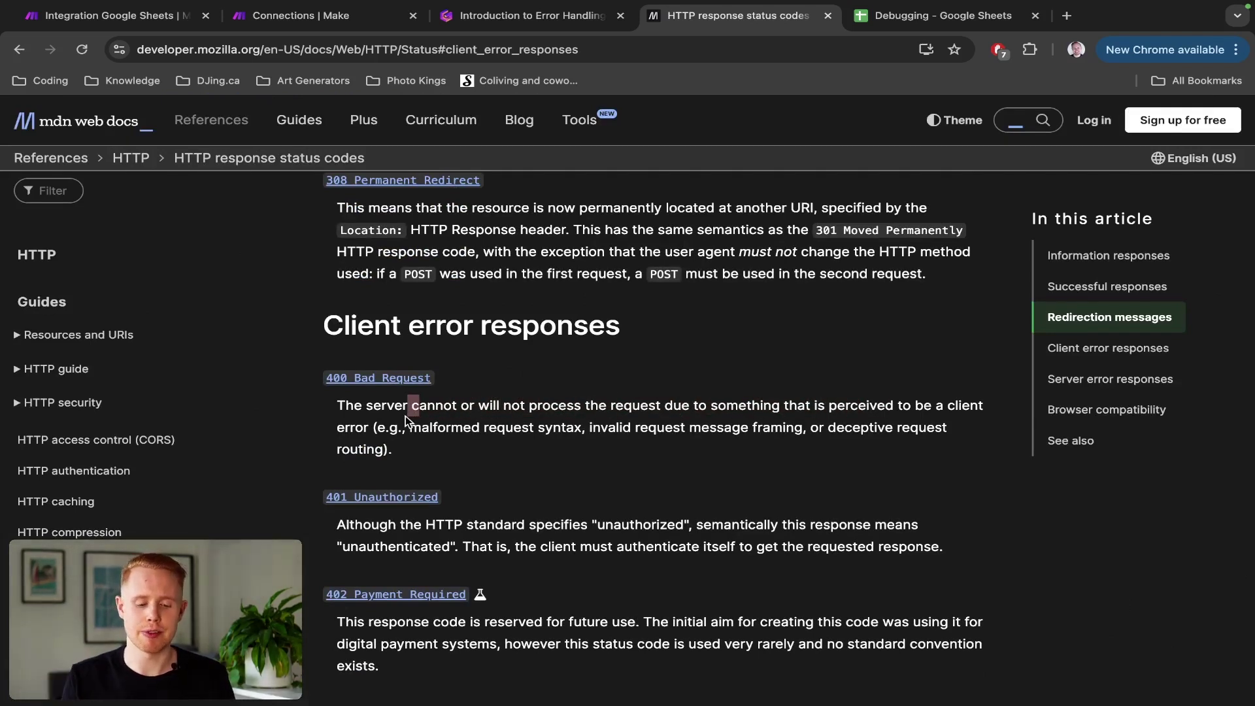
{"action": "triple_click", "coordinate": [475, 497]}
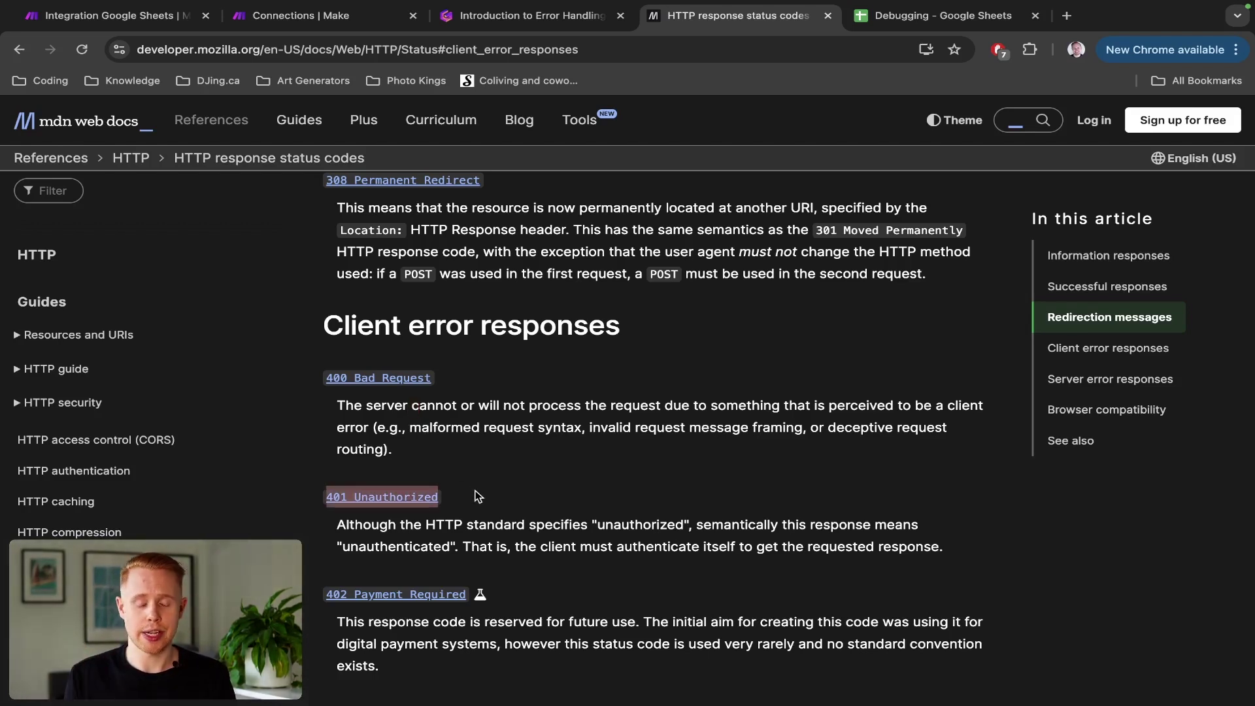
{"action": "scroll", "coordinate": [475, 497], "scroll_direction": "down", "scroll_amount": 6}
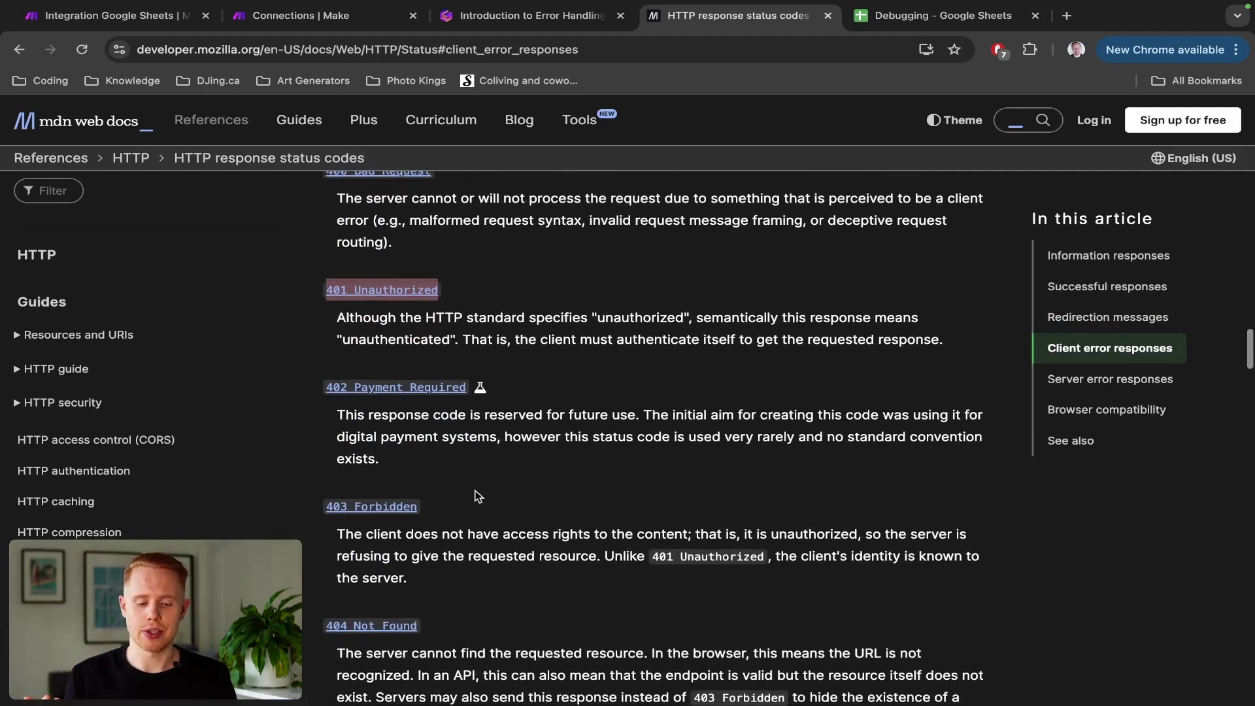
{"action": "scroll", "coordinate": [490, 340], "scroll_direction": "down", "scroll_amount": 4}
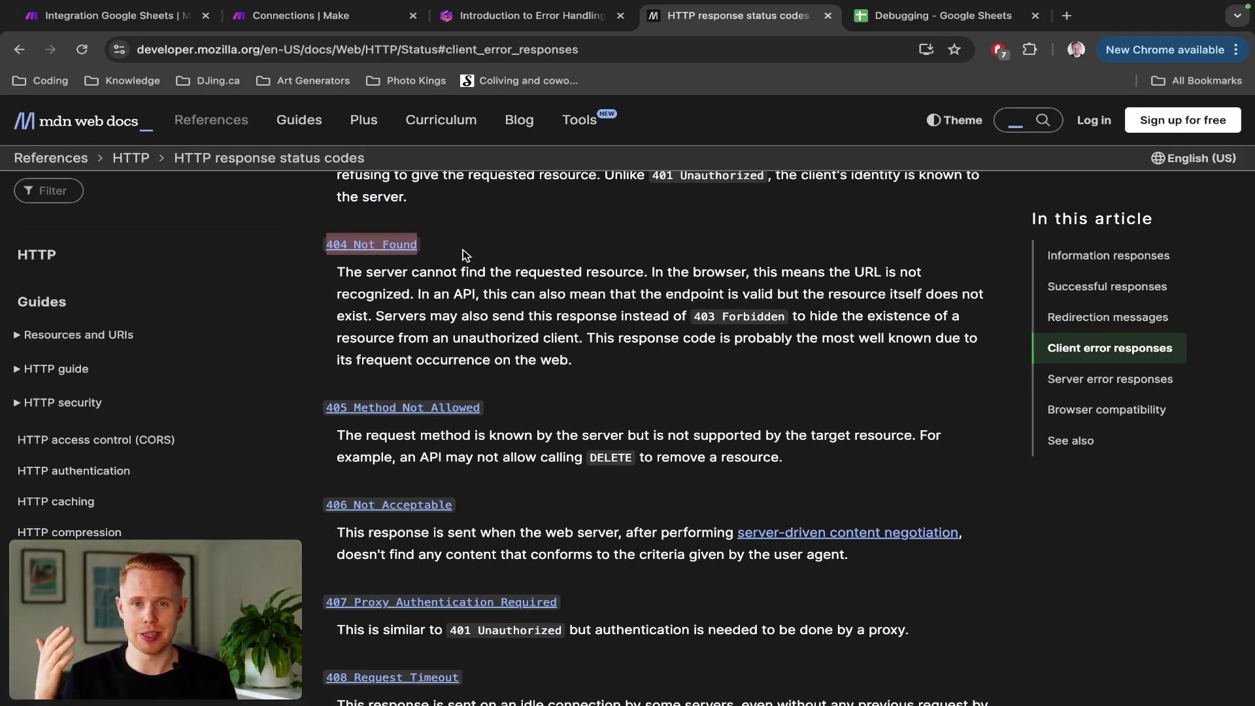
{"action": "scroll", "coordinate": [463, 250], "scroll_direction": "down", "scroll_amount": 20}
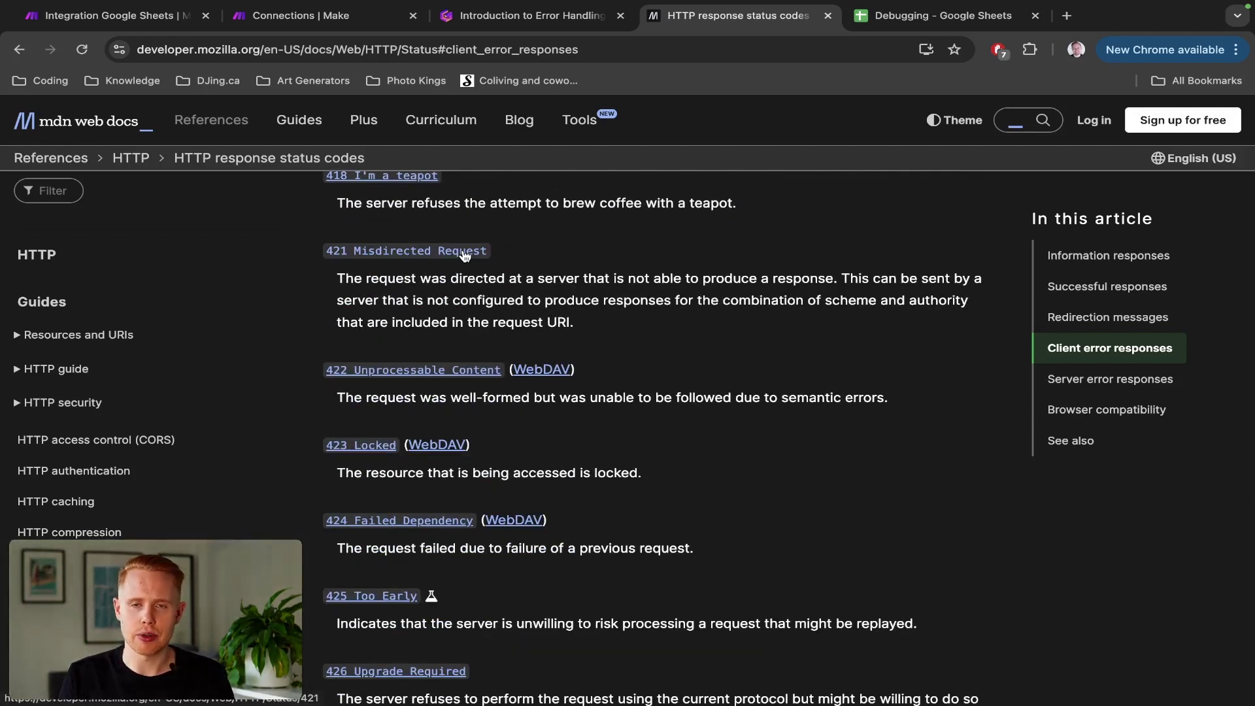
{"action": "key", "text": "ctrl+shift+Tab"}
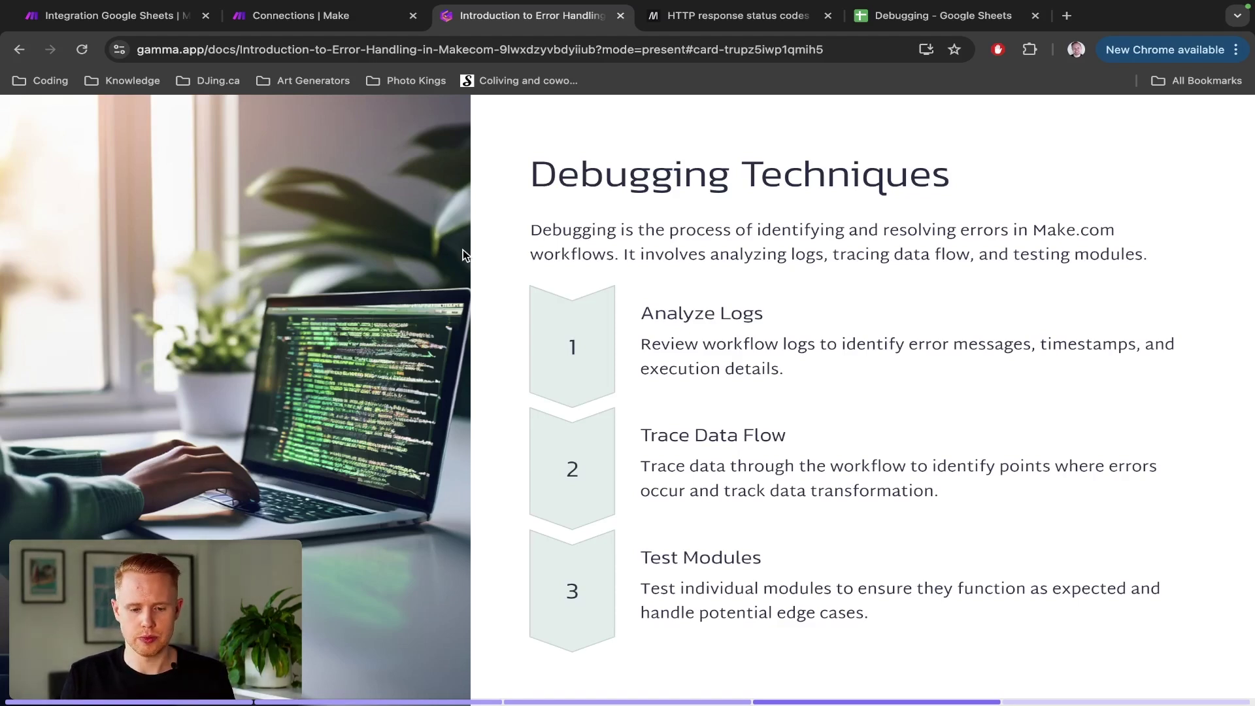
Step: Filter the scenarios list to Inactive and open the flagged Call Analytics scenario
{"action": "key", "text": "ctrl+shift+Tab"}
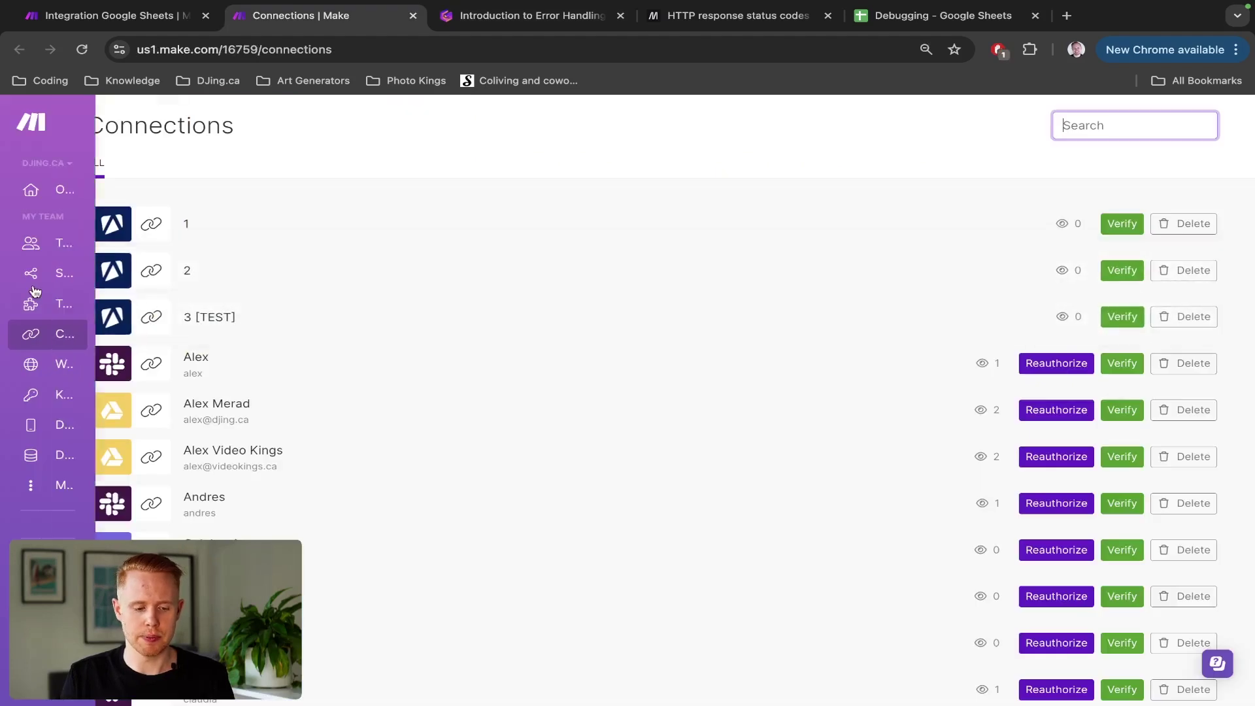
{"action": "left_click", "coordinate": [22, 275]}
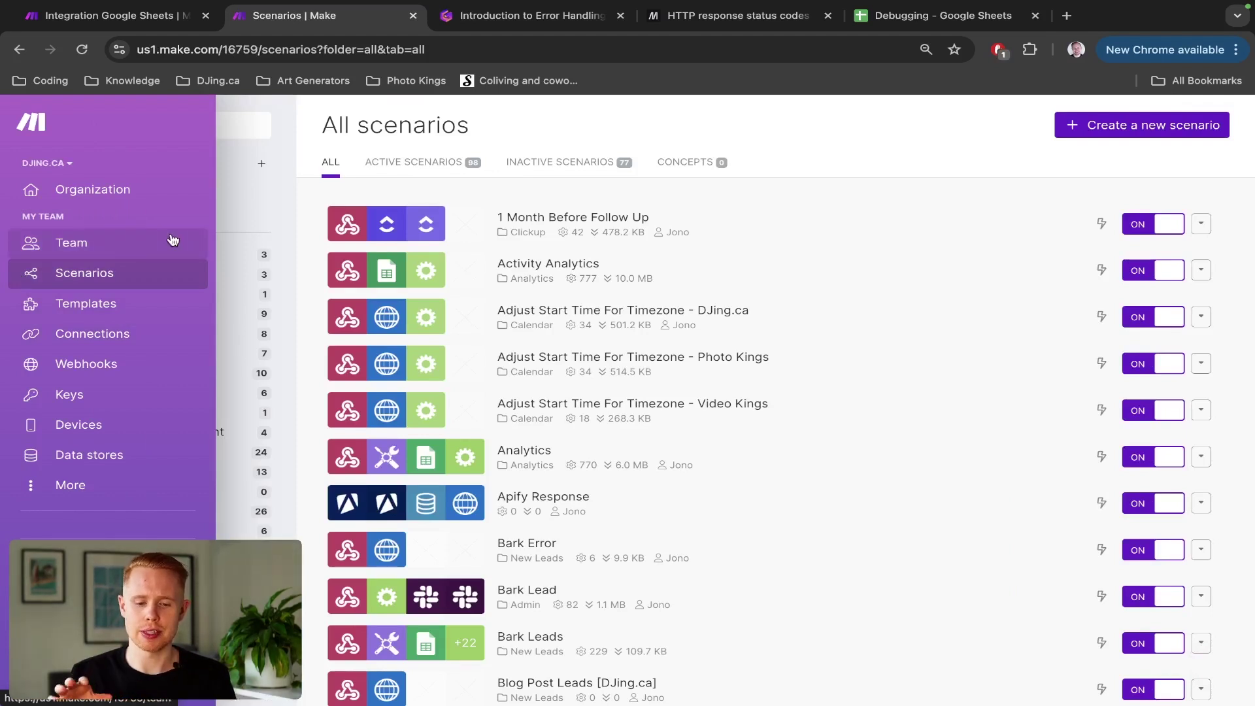
{"action": "left_click", "coordinate": [539, 164]}
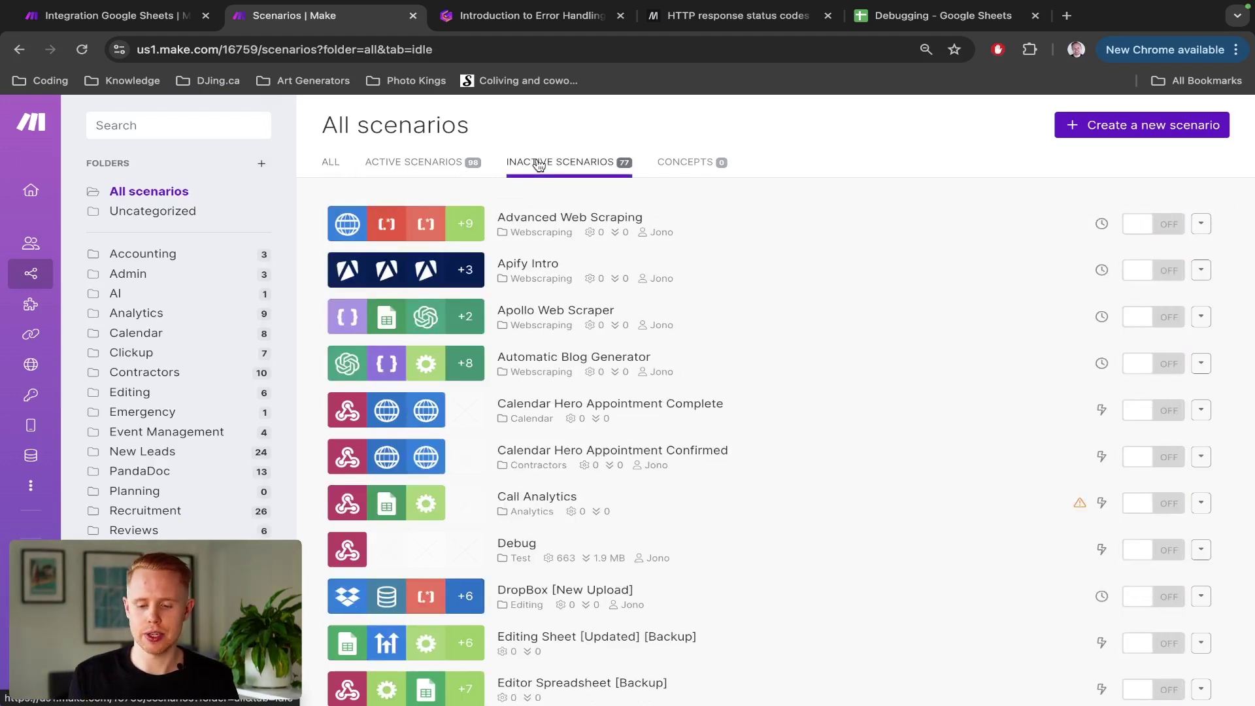
{"action": "mouse_move", "coordinate": [1080, 507]}
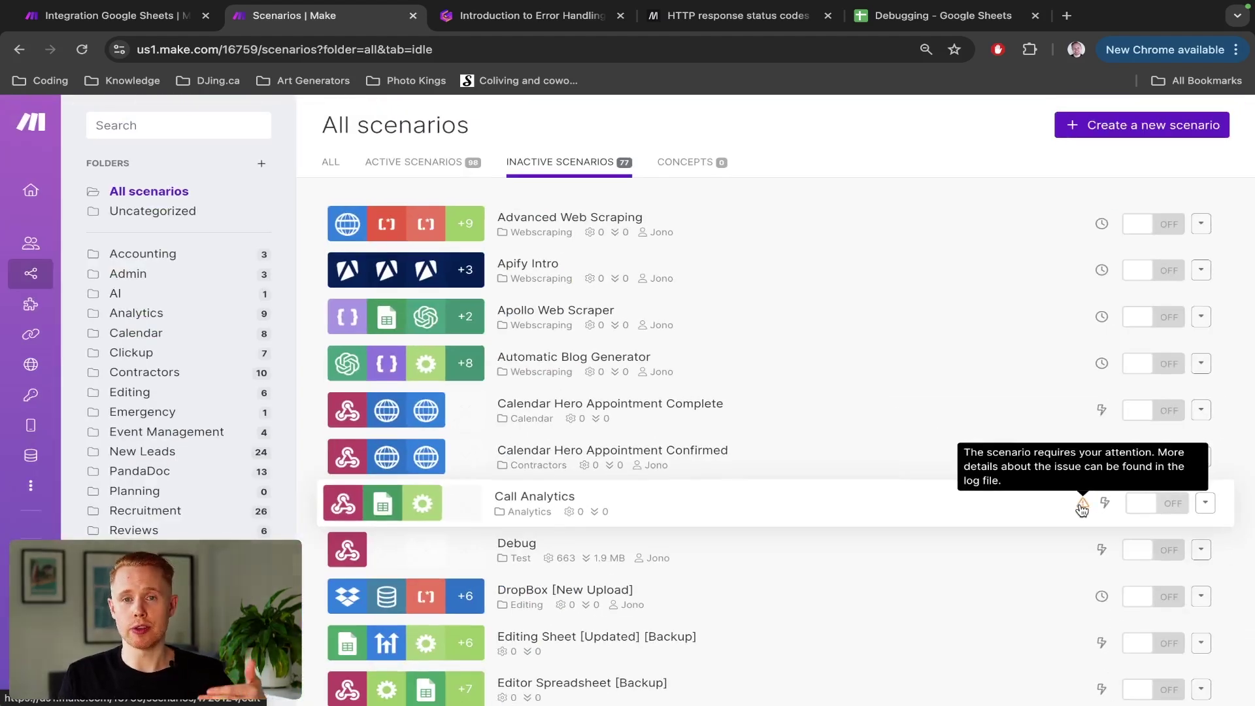
{"action": "left_click", "coordinate": [1021, 503]}
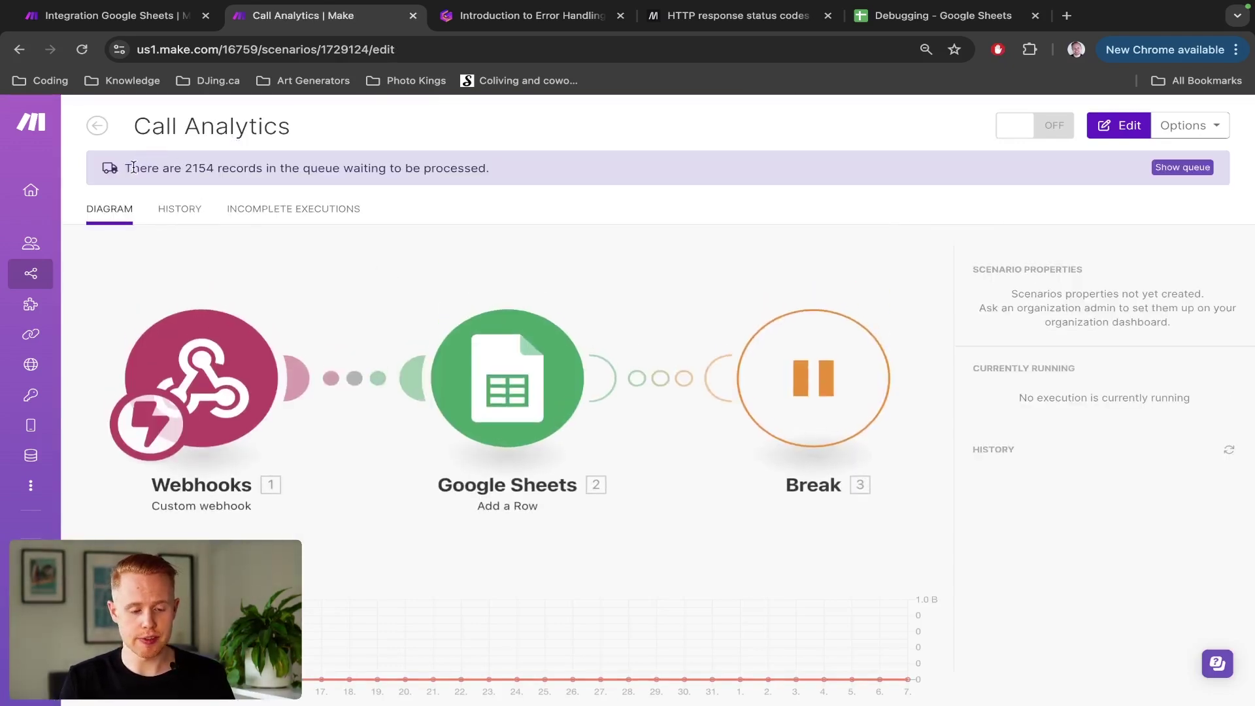
Step: Check that Call Analytics' history is empty, return to its diagram, and switch the scenario on
{"action": "left_click_drag", "start_coordinate": [124, 169], "coordinate": [490, 172]}
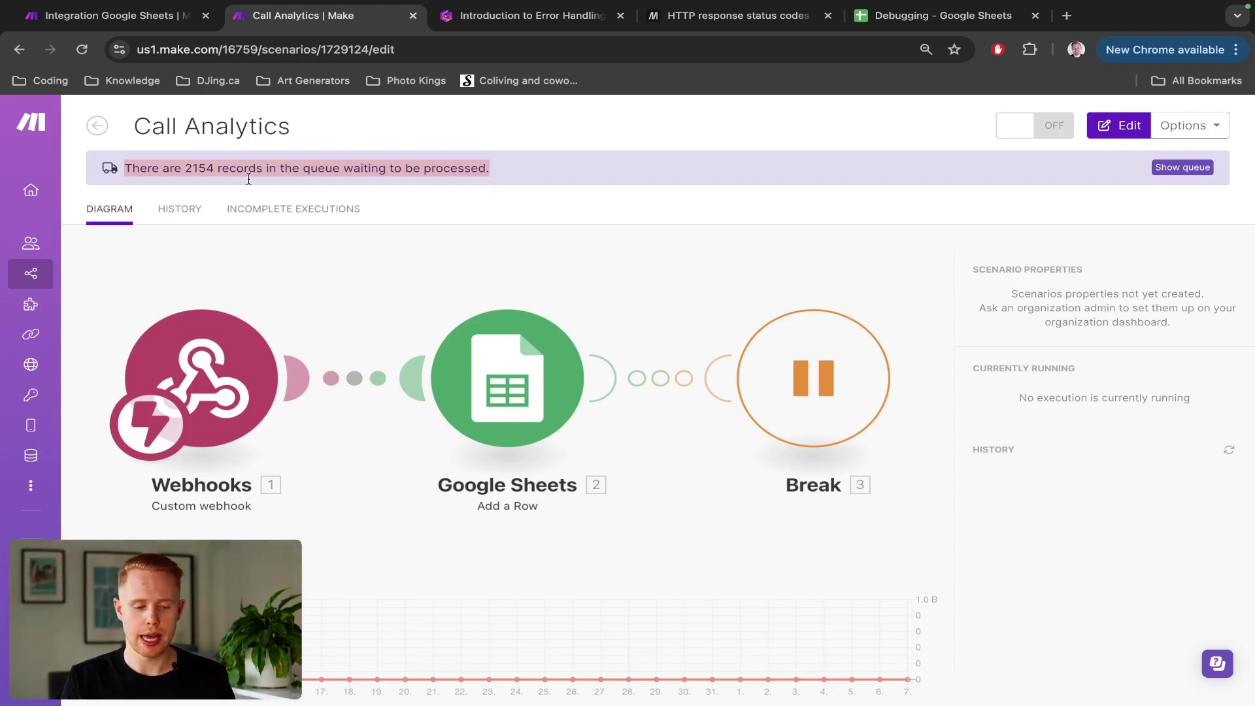
{"action": "left_click", "coordinate": [193, 209]}
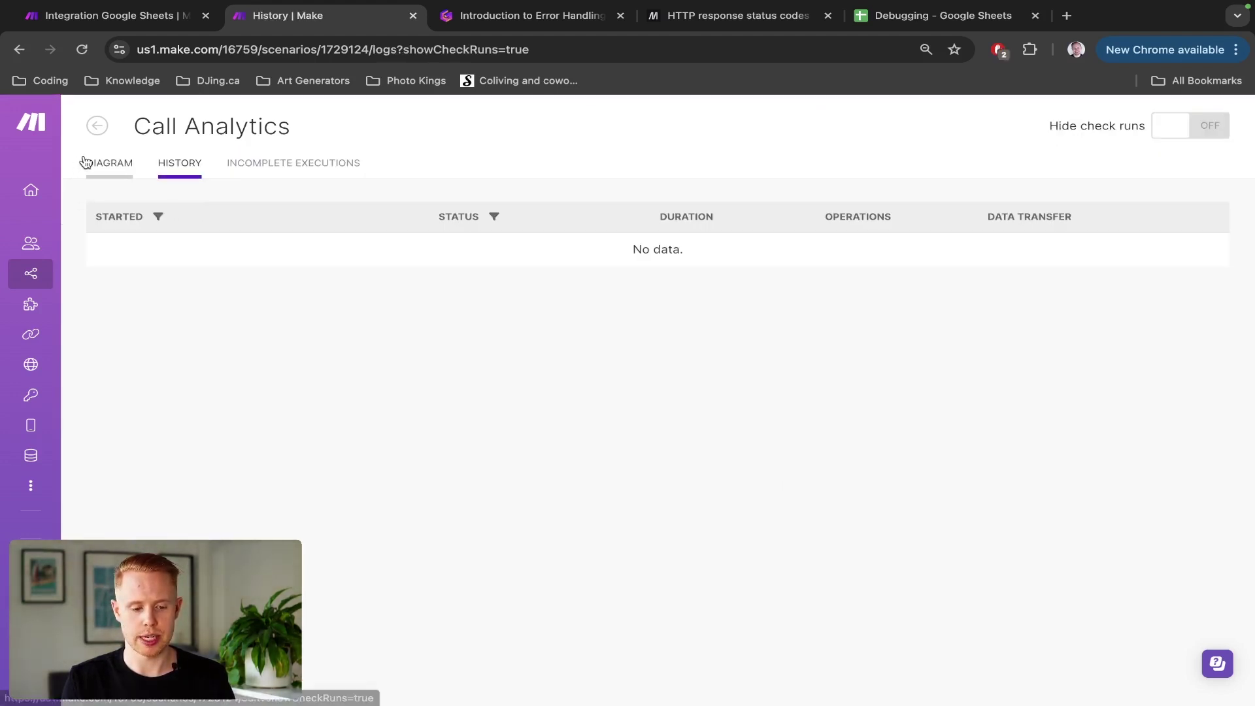
{"action": "left_click", "coordinate": [89, 162]}
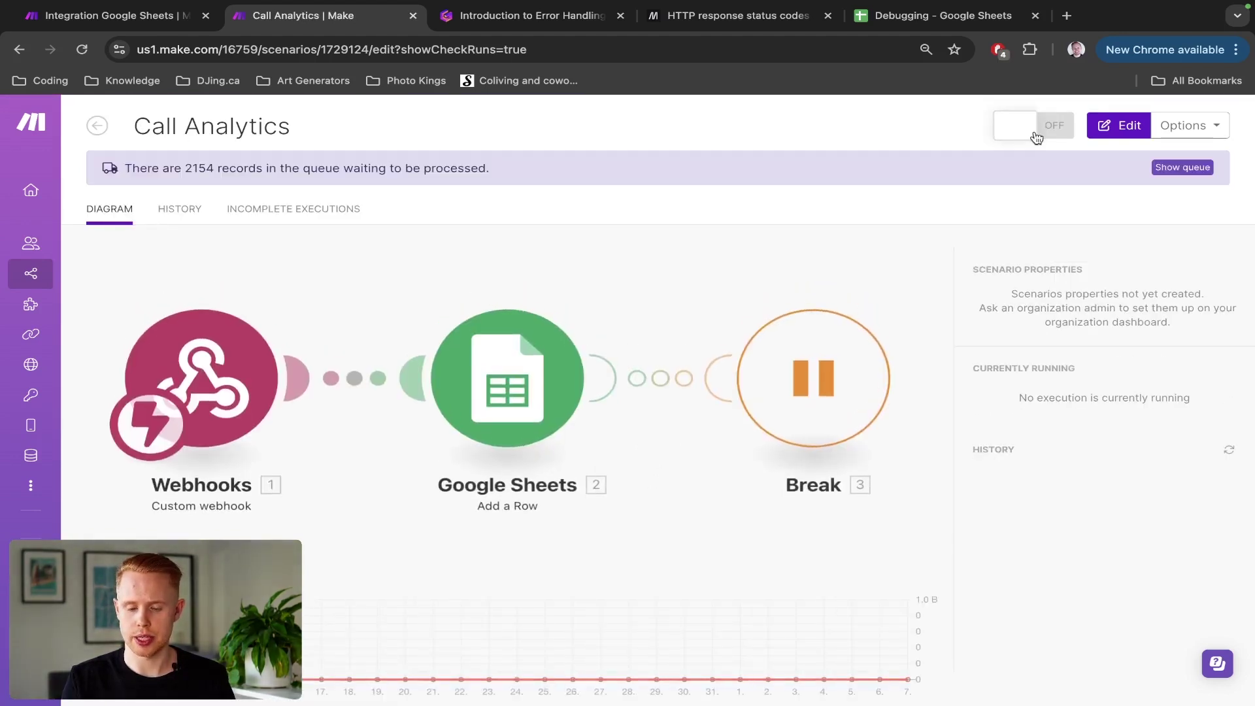
{"action": "left_click", "coordinate": [1036, 136]}
Step: Choose to process the 2154 old queued records, then reload the Call Analytics page
{"action": "left_click", "coordinate": [1138, 280]}
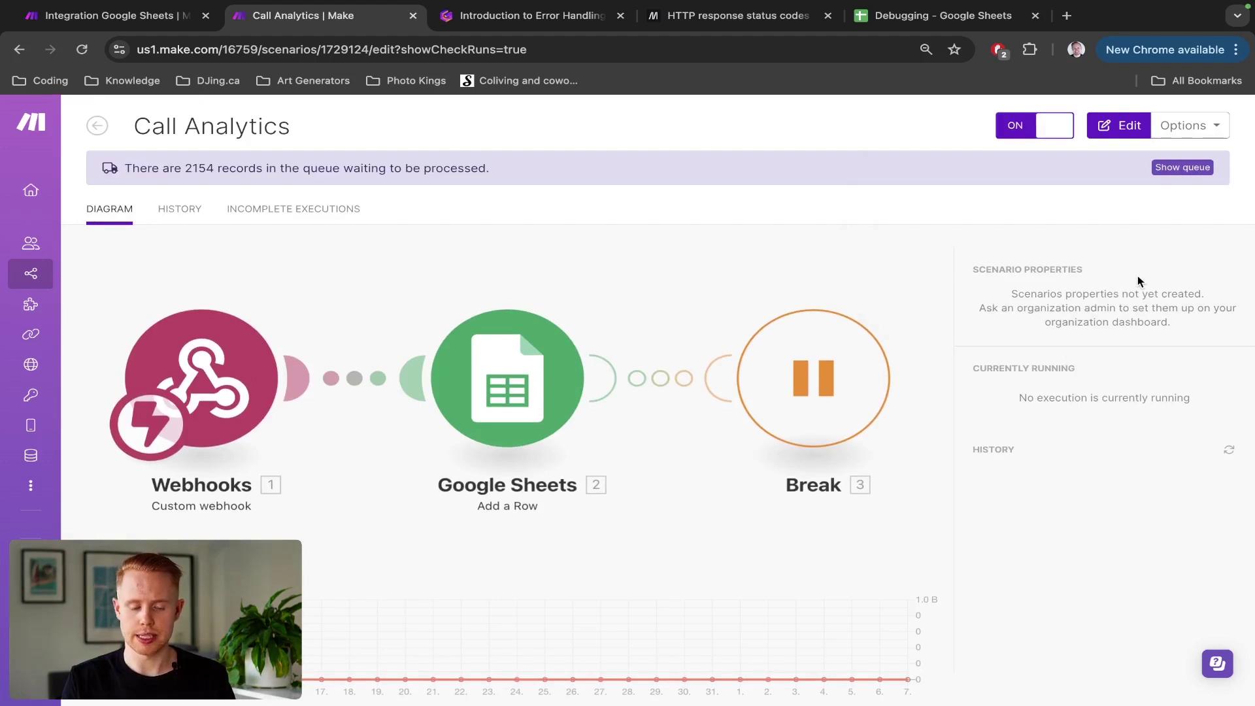
{"action": "double_click", "coordinate": [202, 169]}
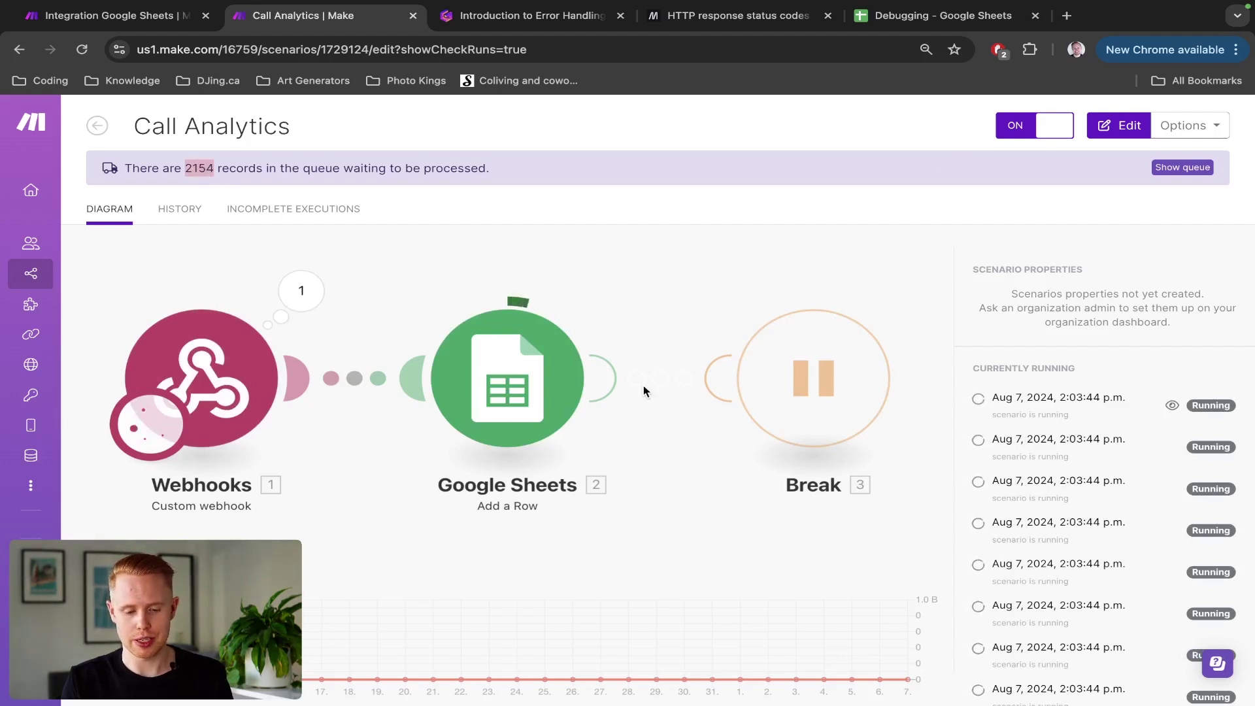
{"action": "key", "text": "ctrl+r"}
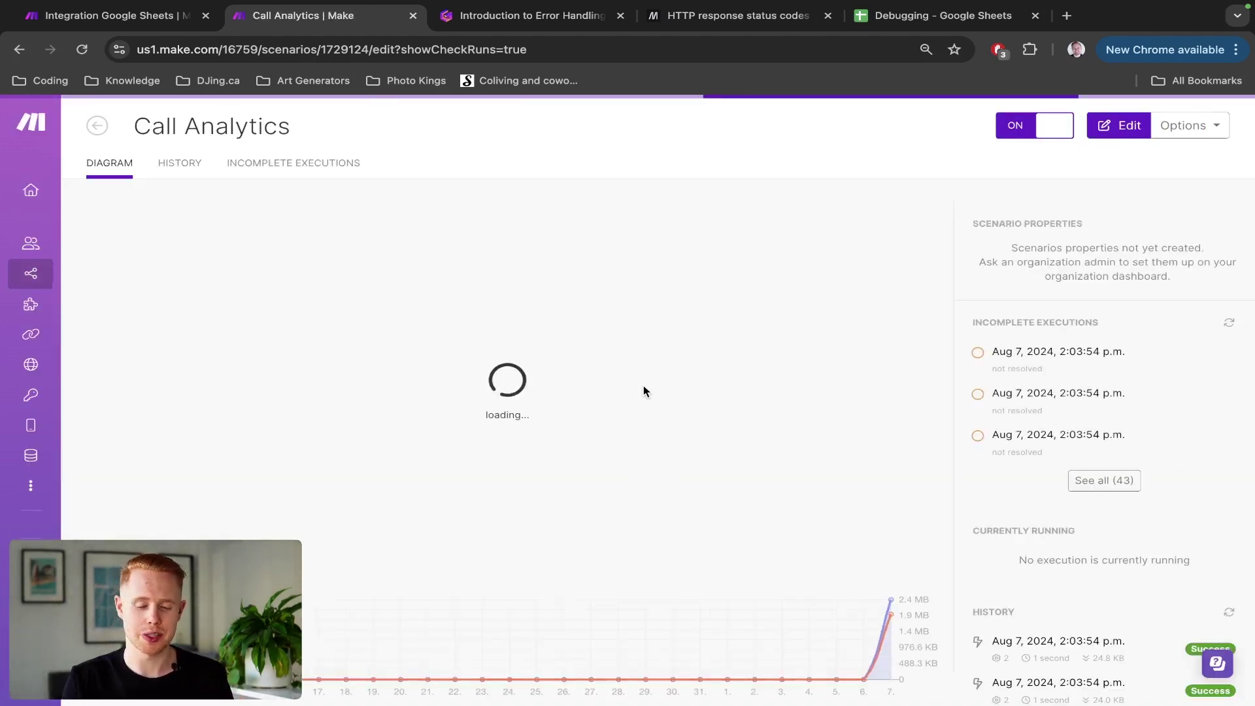
Step: Open the Google Sheets Add a Row error details and highlight the 429 RateLimitError code
{"action": "scroll", "coordinate": [993, 455], "scroll_direction": "down", "scroll_amount": 5}
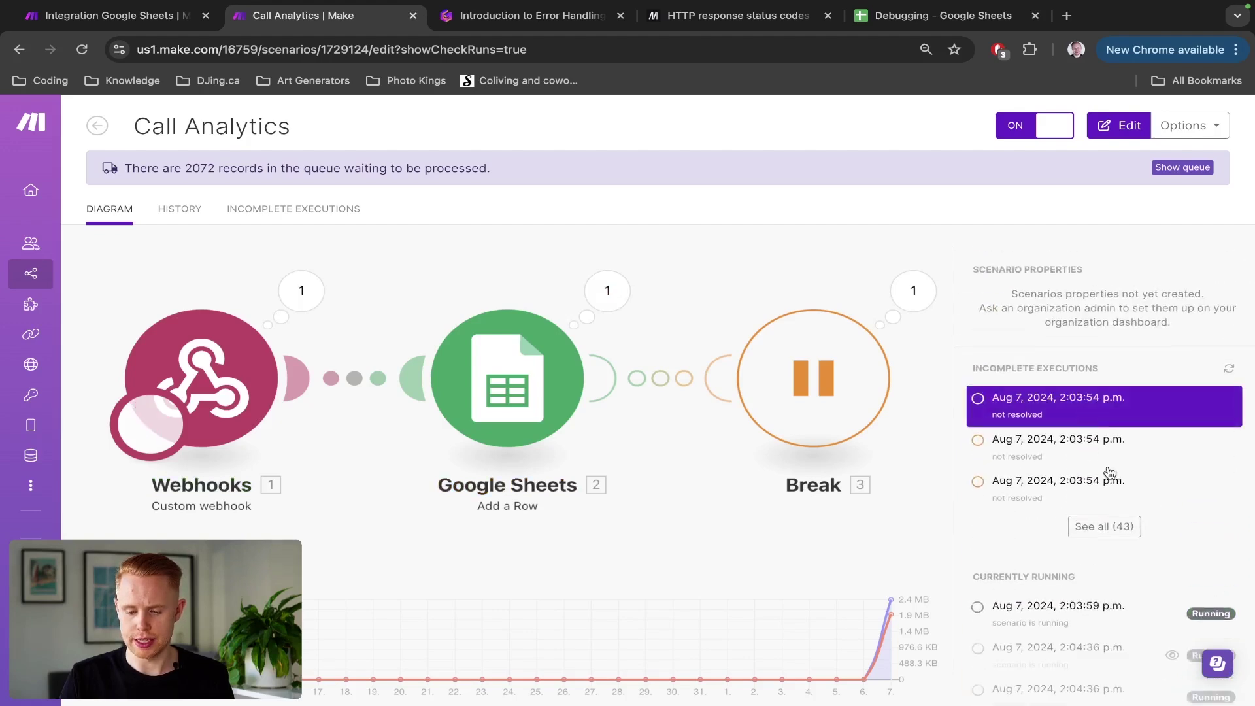
{"action": "scroll", "coordinate": [1109, 471], "scroll_direction": "down", "scroll_amount": 5}
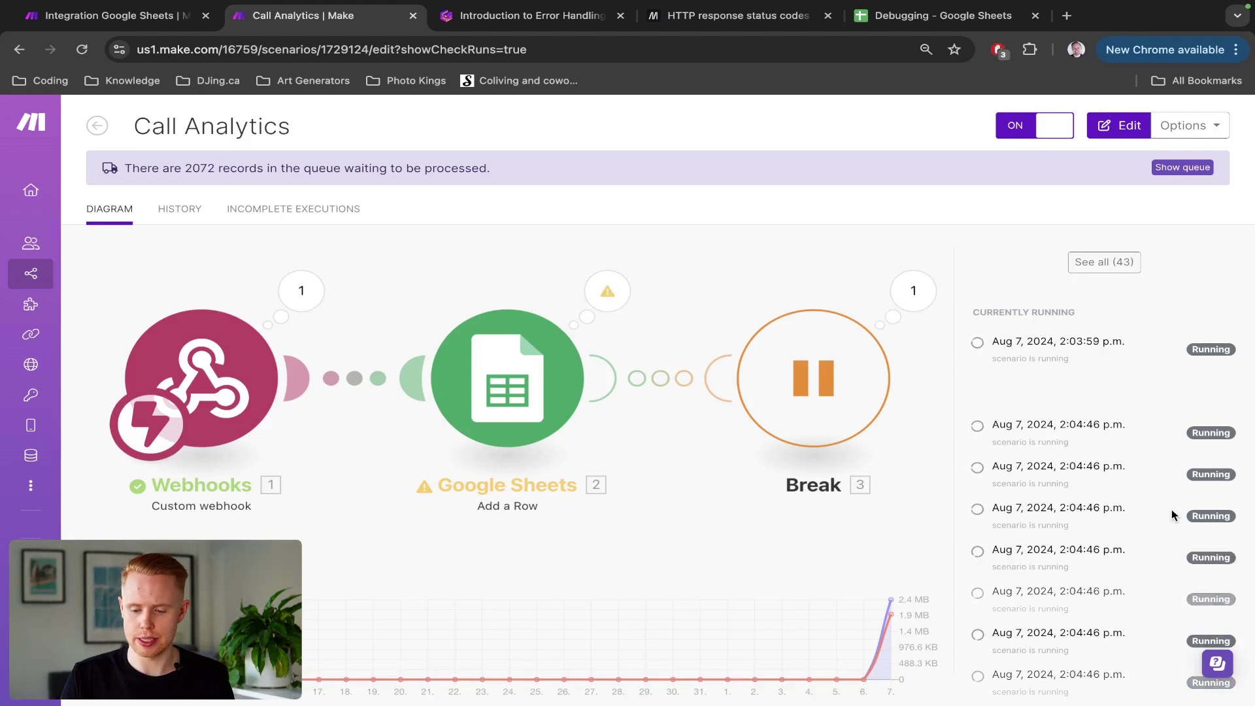
{"action": "left_click", "coordinate": [1061, 510]}
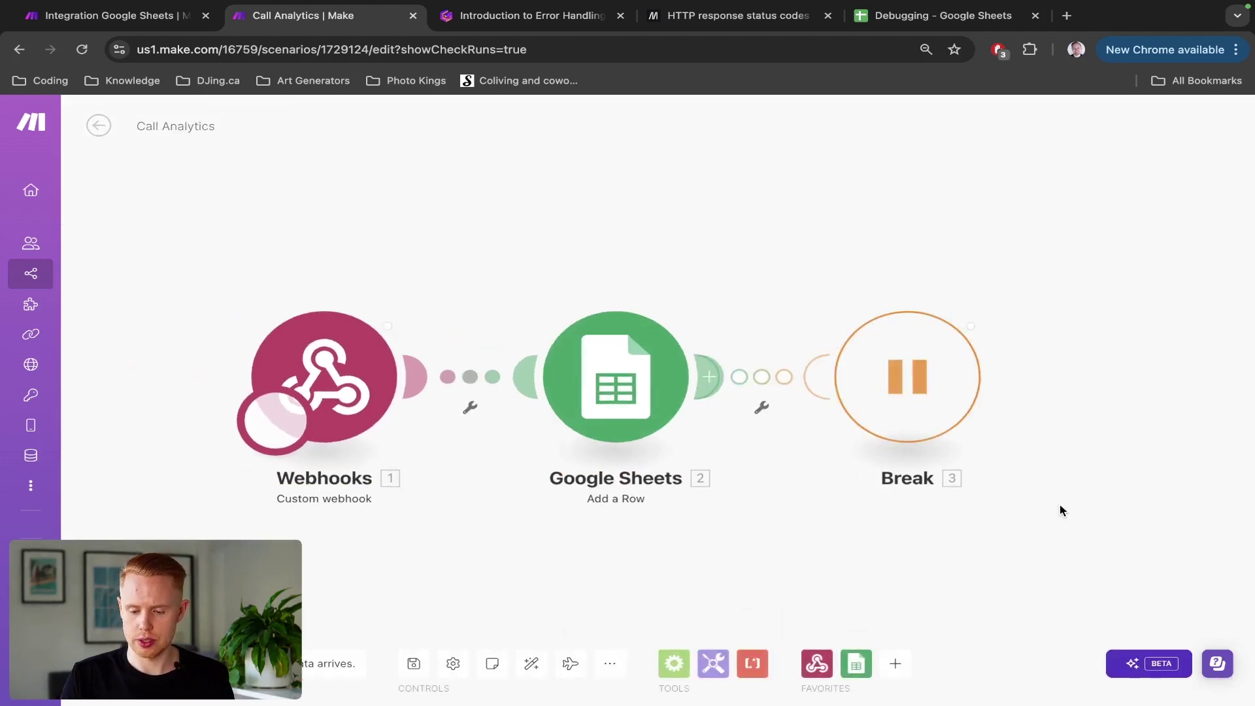
{"action": "left_click", "coordinate": [758, 274]}
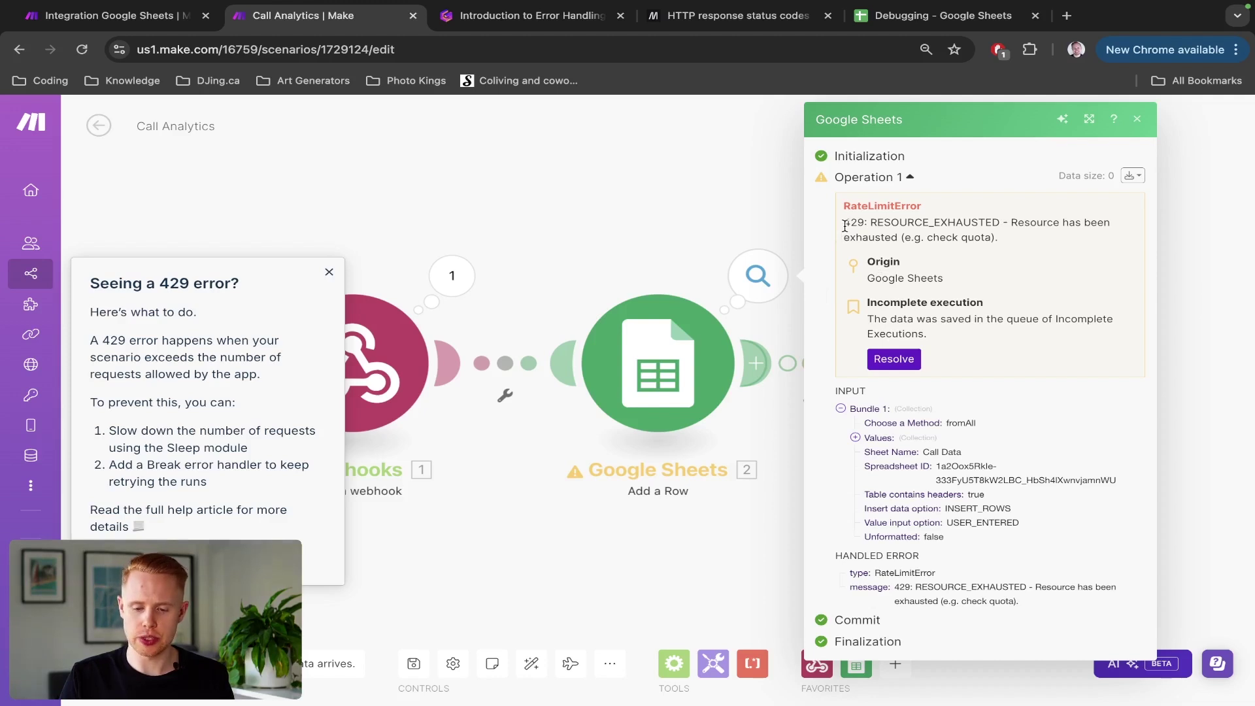
{"action": "left_click_drag", "start_coordinate": [844, 225], "coordinate": [860, 225]}
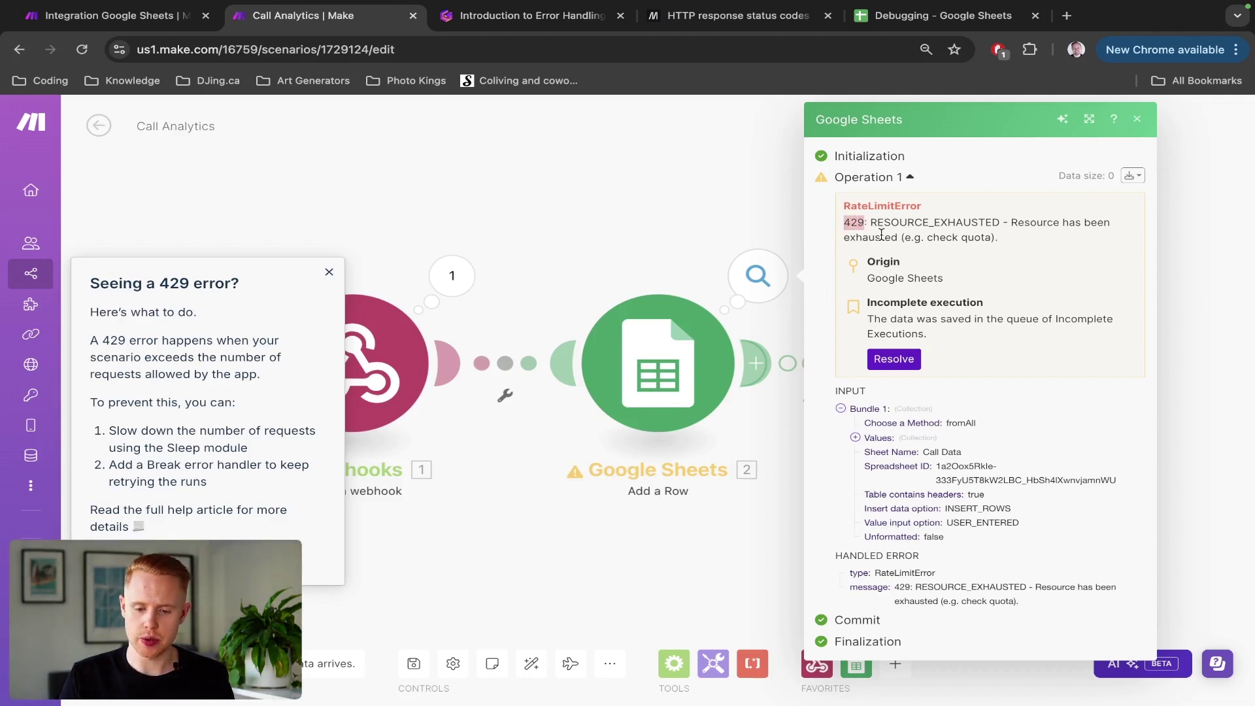
Step: Search MDN for 429 Too Many Requests, read its rate-limiting description, then return to Make
{"action": "key", "text": "ctrl+Tab"}
{"action": "key", "text": "ctrl+Tab"}
{"action": "key", "text": "super+f"}
{"action": "type", "text": "429"}
{"action": "key", "text": "Return"}
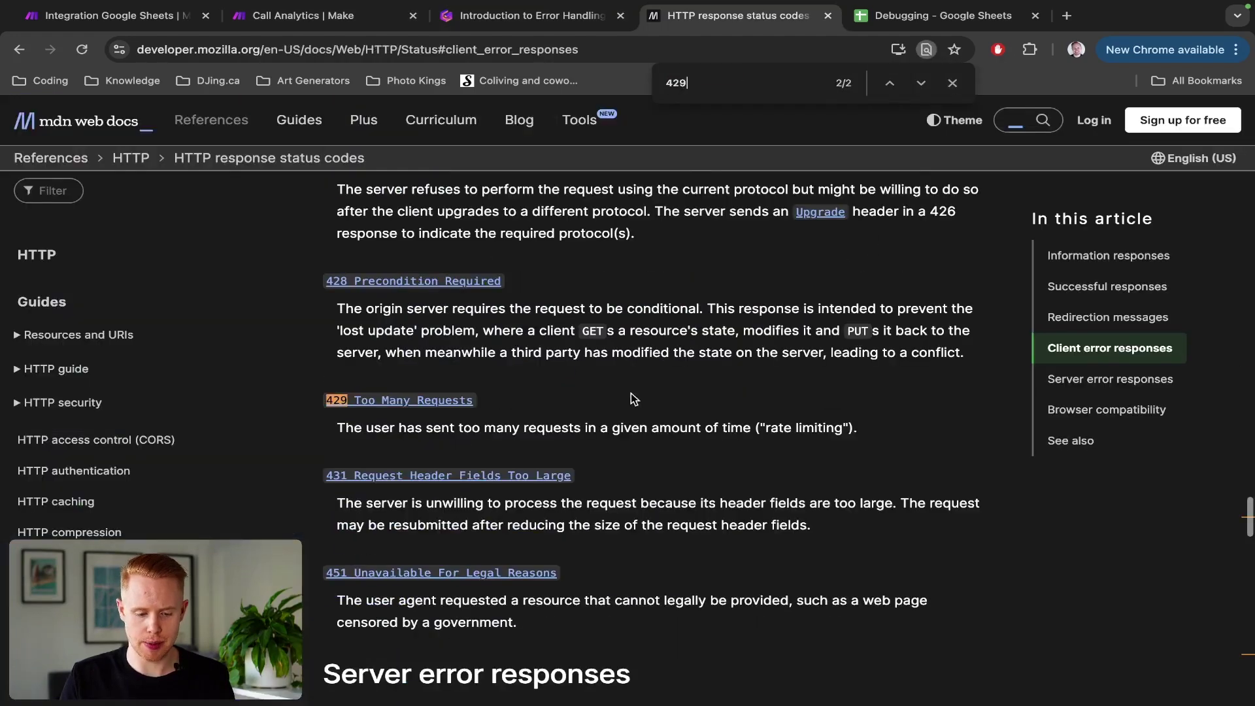
{"action": "scroll", "coordinate": [432, 424], "scroll_direction": "up", "scroll_amount": 3, "text": "ctrl"}
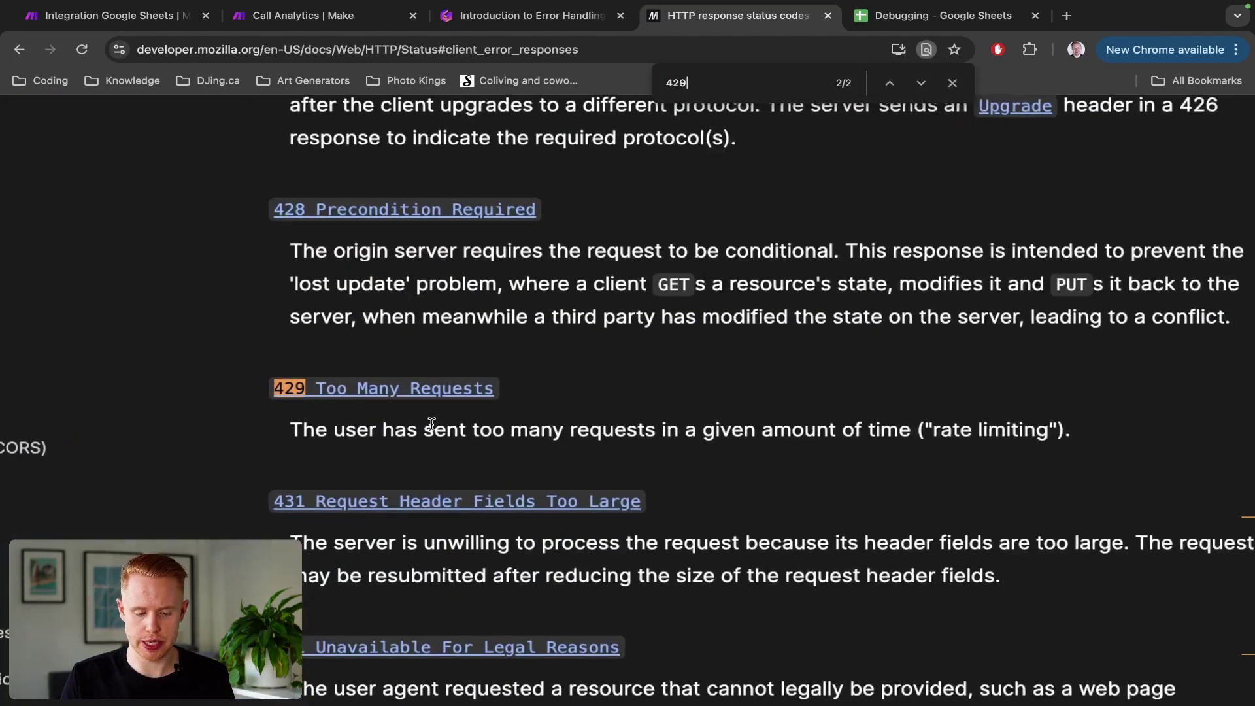
{"action": "left_click_drag", "start_coordinate": [381, 430], "coordinate": [947, 429]}
{"action": "key", "text": "Escape"}
{"action": "key", "text": "ctrl+shift+Tab"}
{"action": "key", "text": "ctrl+shift+Tab"}
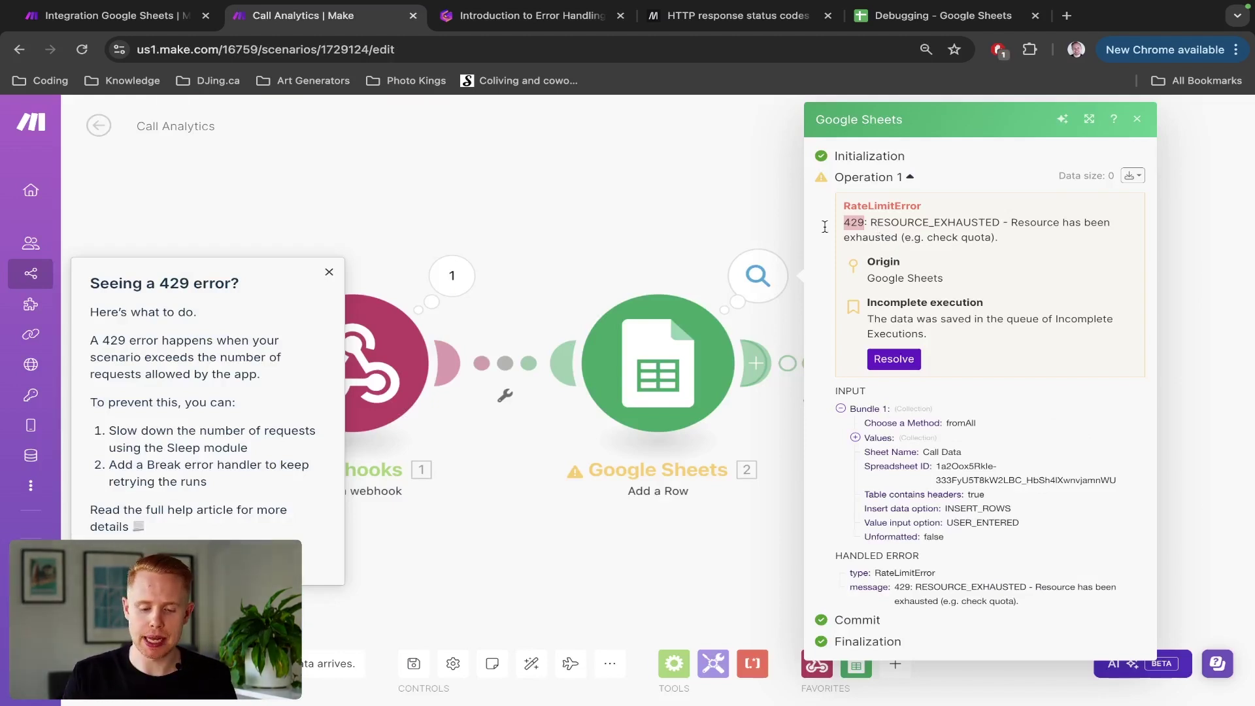
Step: Close the 429 error details and insert a new module on the Webhooks–Google Sheets link
{"action": "left_click", "coordinate": [696, 217]}
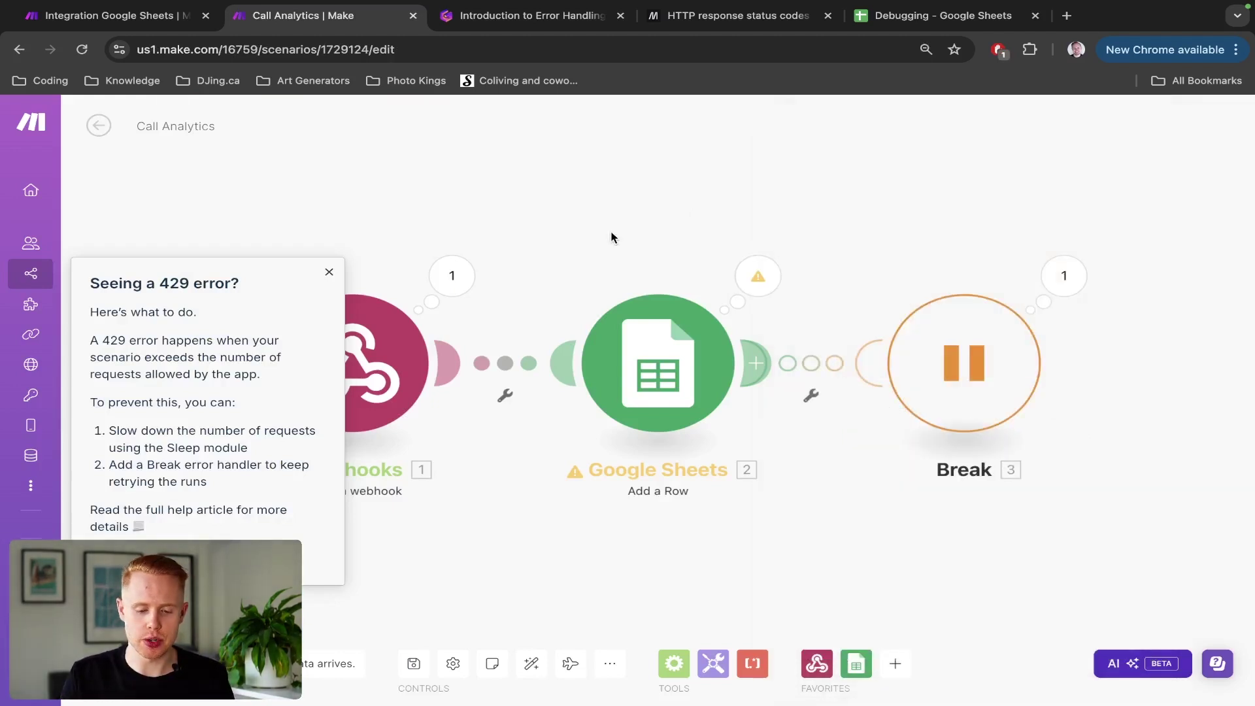
{"action": "left_click", "coordinate": [329, 272]}
{"action": "left_click_drag", "start_coordinate": [563, 268], "coordinate": [429, 229]}
{"action": "scroll", "coordinate": [416, 305], "scroll_direction": "down", "scroll_amount": 1}
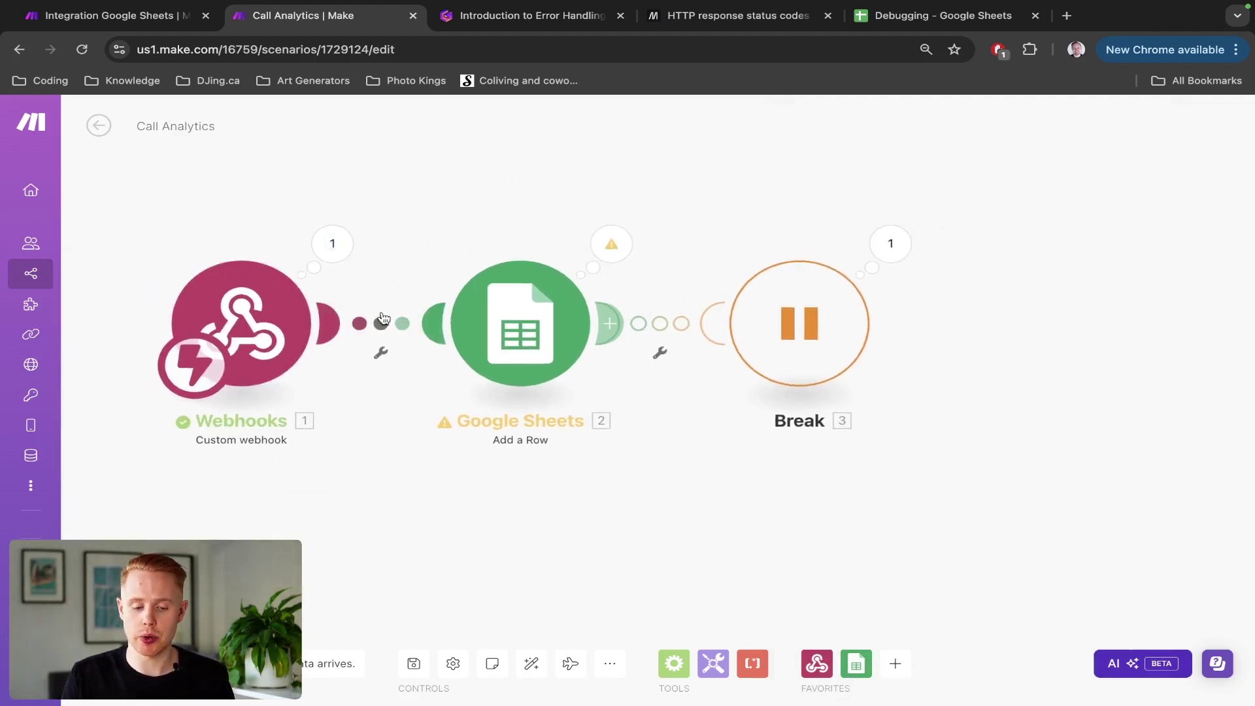
{"action": "right_click", "coordinate": [382, 328]}
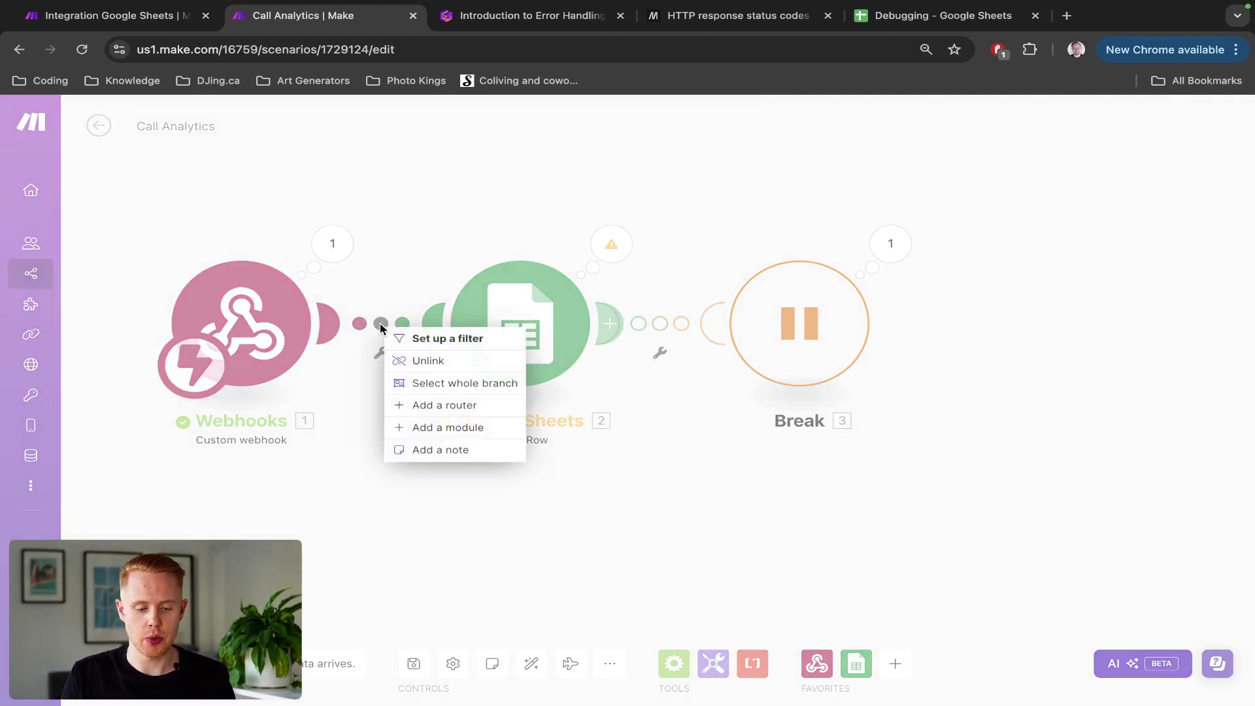
{"action": "left_click", "coordinate": [449, 428]}
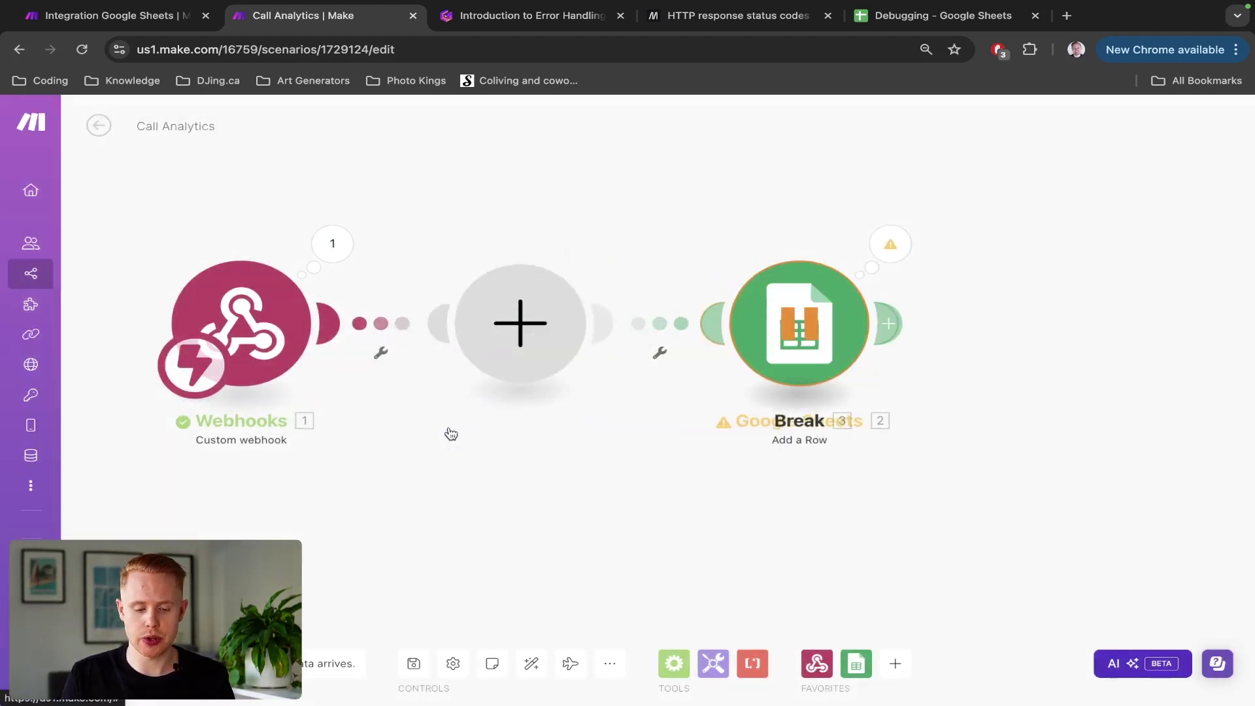
{"action": "left_click", "coordinate": [532, 664]}
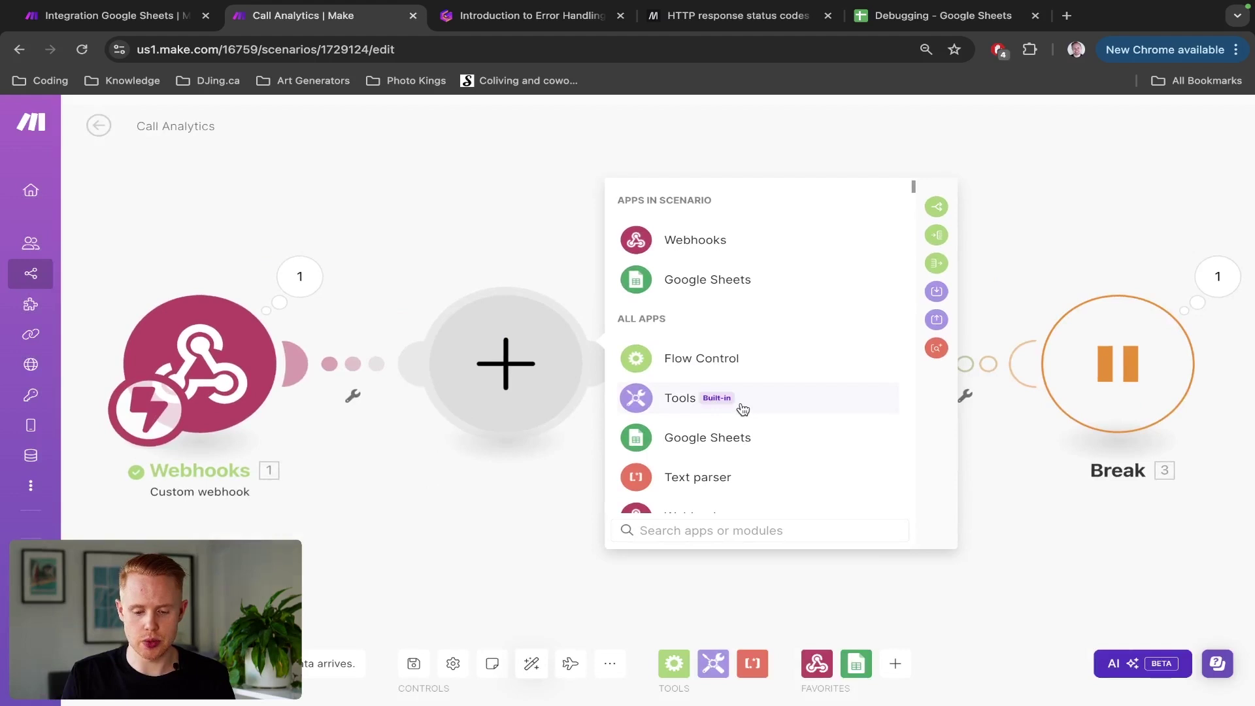
Step: Make the new module a Tools Sleep with a 20-second delay and save the scenario
{"action": "left_click", "coordinate": [742, 408]}
{"action": "left_click", "coordinate": [703, 530]}
{"action": "type", "text": "sleep"}
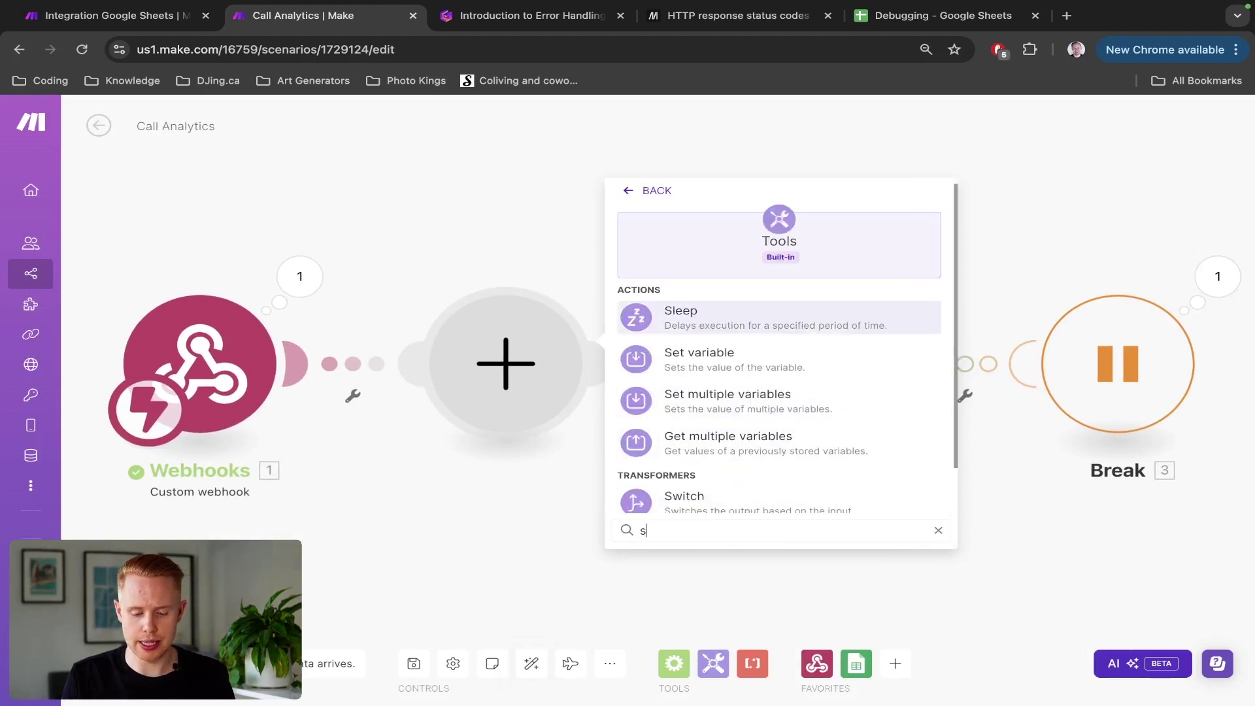
{"action": "left_click", "coordinate": [732, 320]}
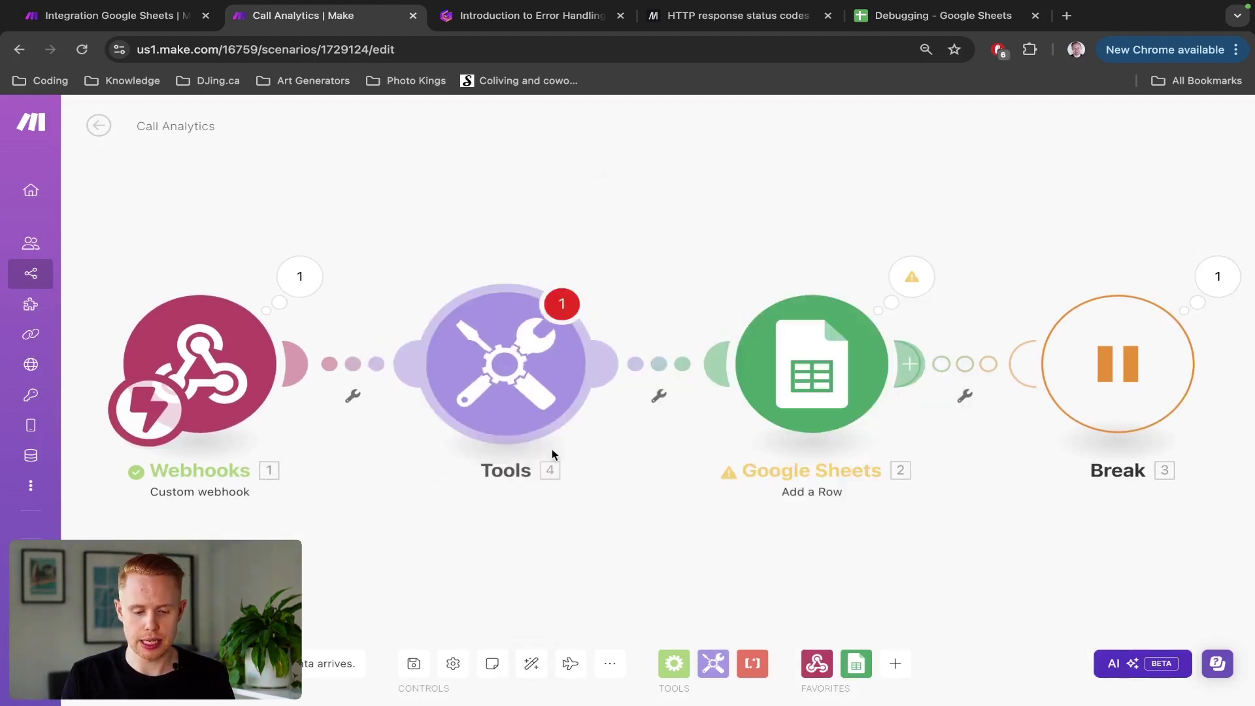
{"action": "left_click", "coordinate": [710, 342]}
{"action": "type", "text": "20"}
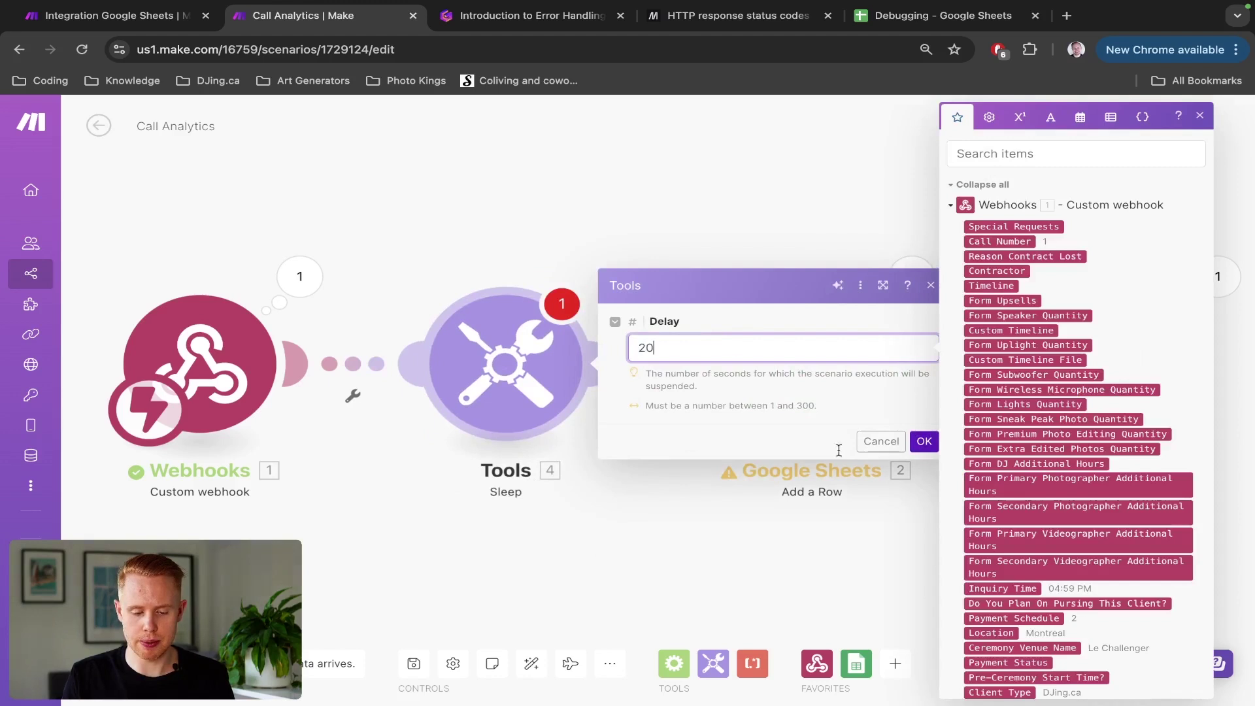
{"action": "left_click", "coordinate": [924, 442]}
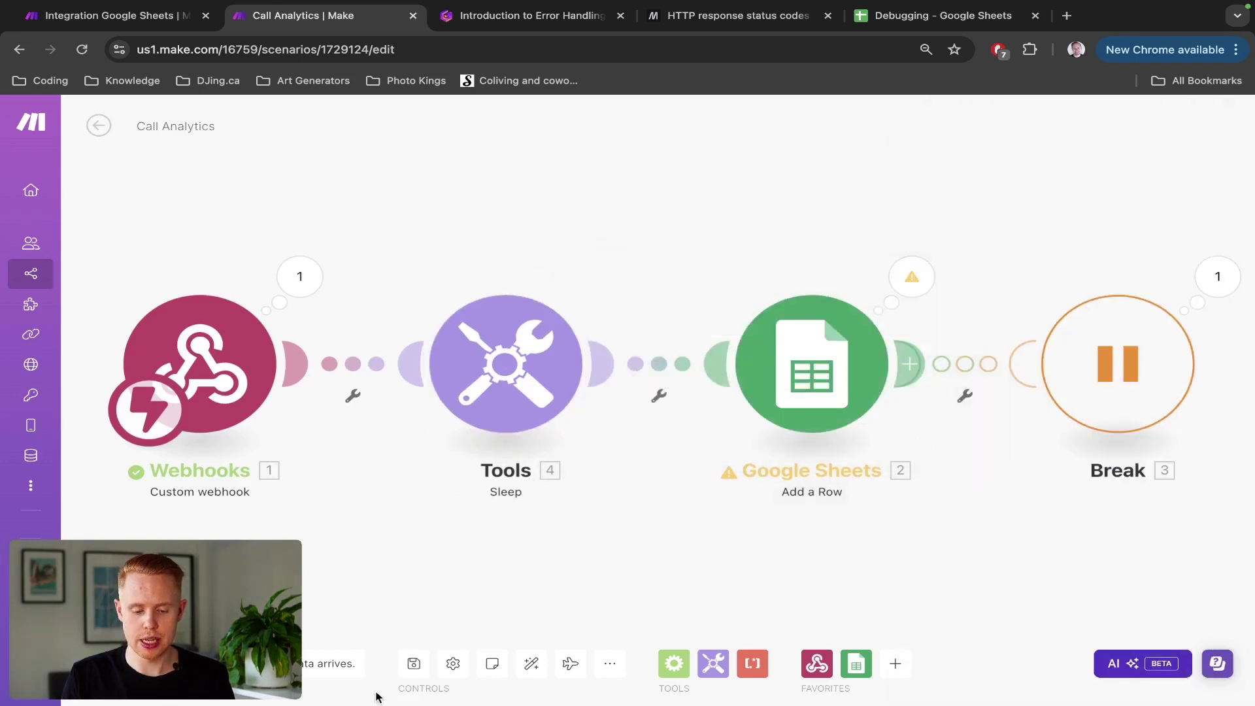
{"action": "left_click", "coordinate": [419, 673]}
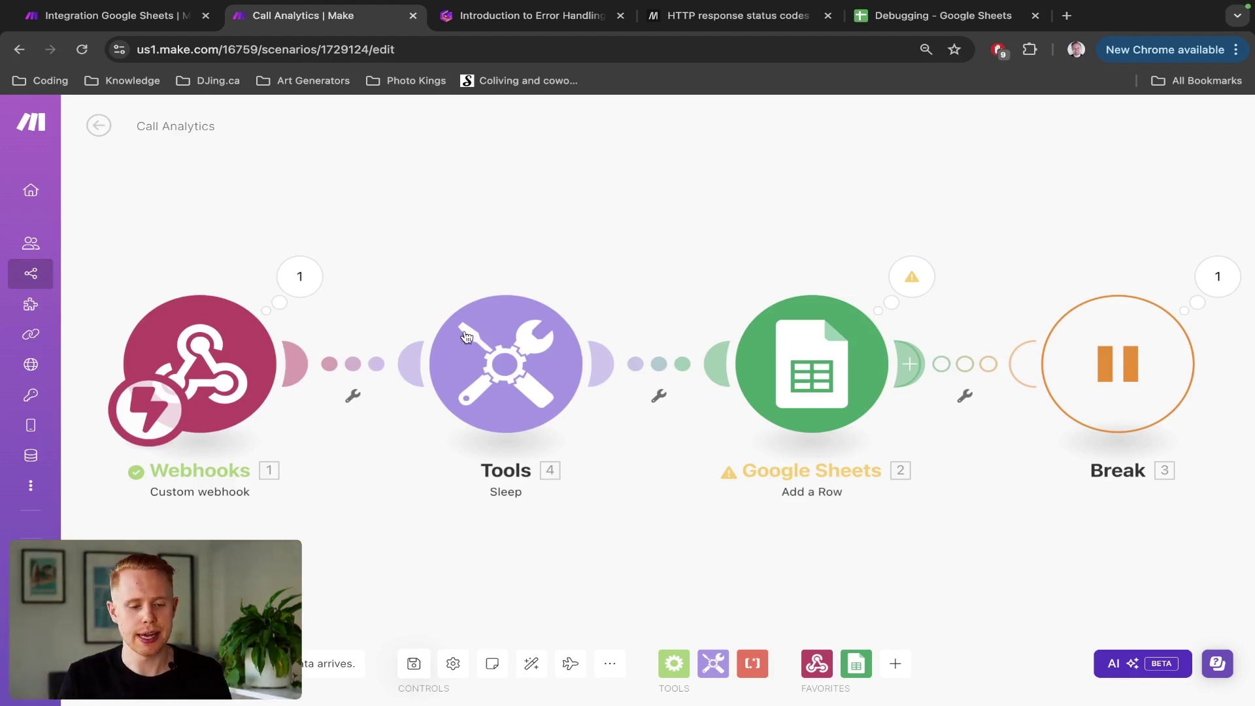
Step: Scroll through the Call Analytics execution history, then go back to All scenarios
{"action": "left_click", "coordinate": [98, 125]}
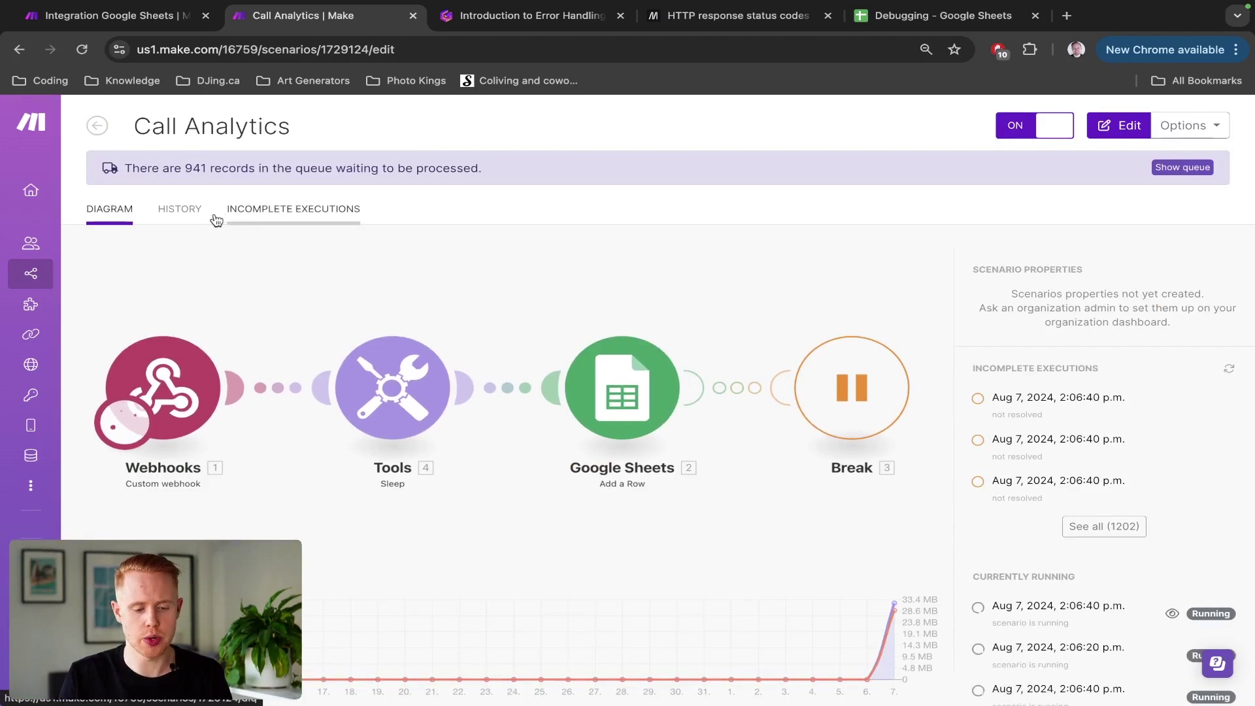
{"action": "left_click", "coordinate": [176, 208]}
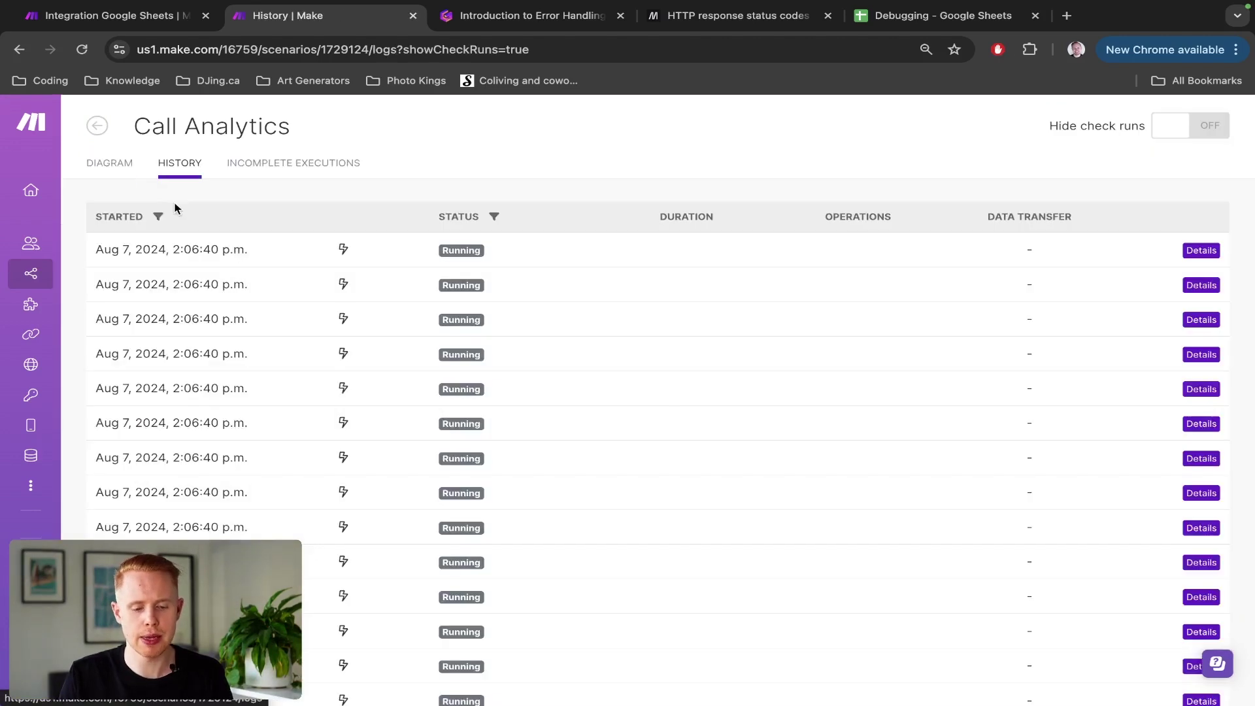
{"action": "scroll", "coordinate": [455, 426], "scroll_direction": "down", "scroll_amount": 10}
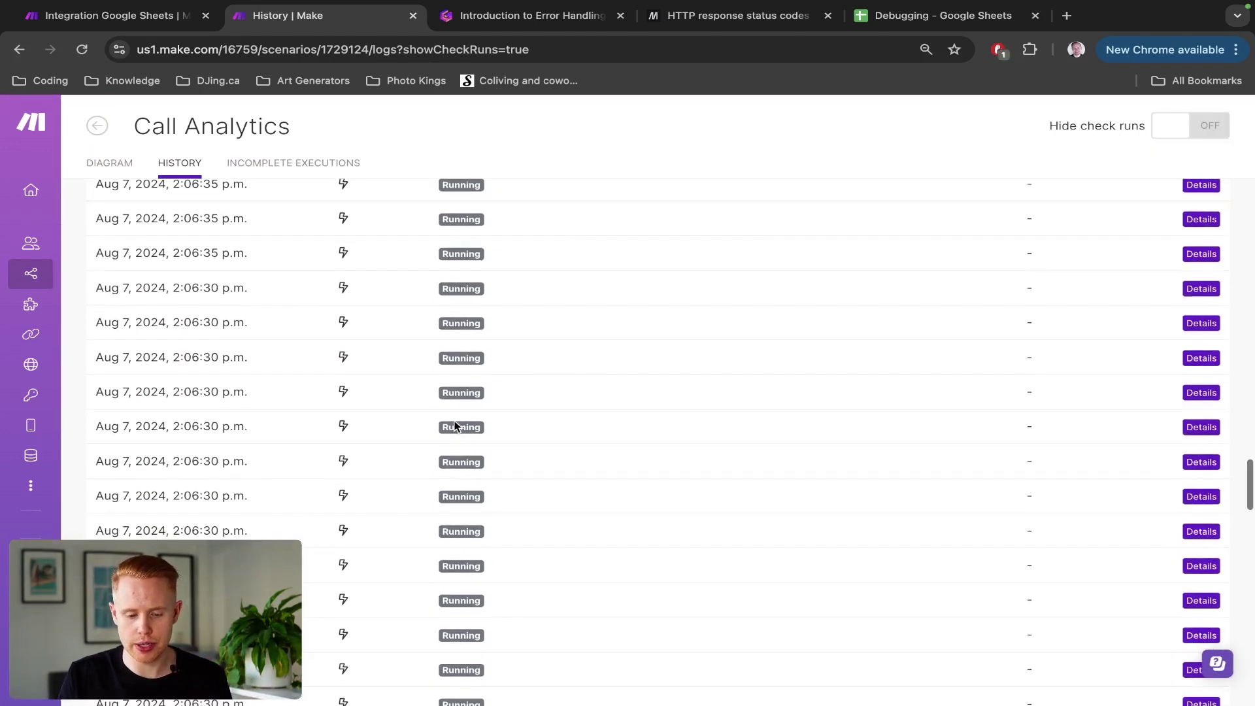
{"action": "scroll", "coordinate": [455, 425], "scroll_direction": "down", "scroll_amount": 10}
{"action": "scroll", "coordinate": [455, 426], "scroll_direction": "down", "scroll_amount": 2}
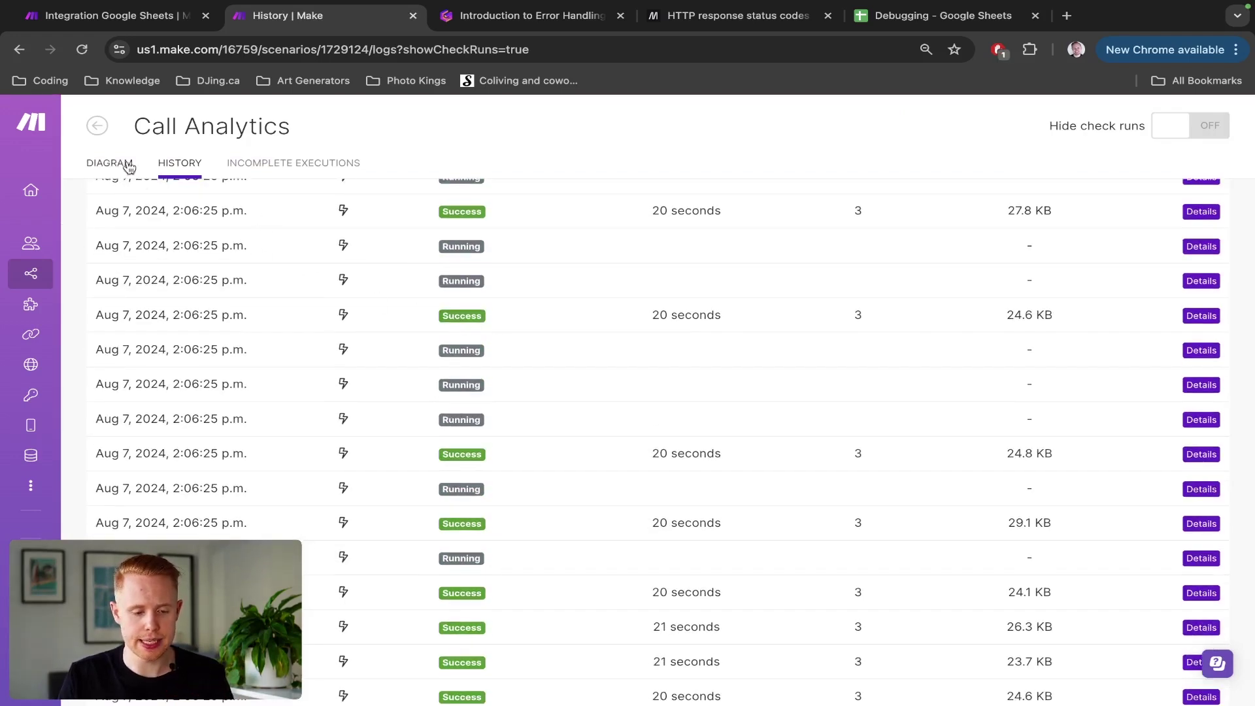
{"action": "left_click", "coordinate": [98, 129]}
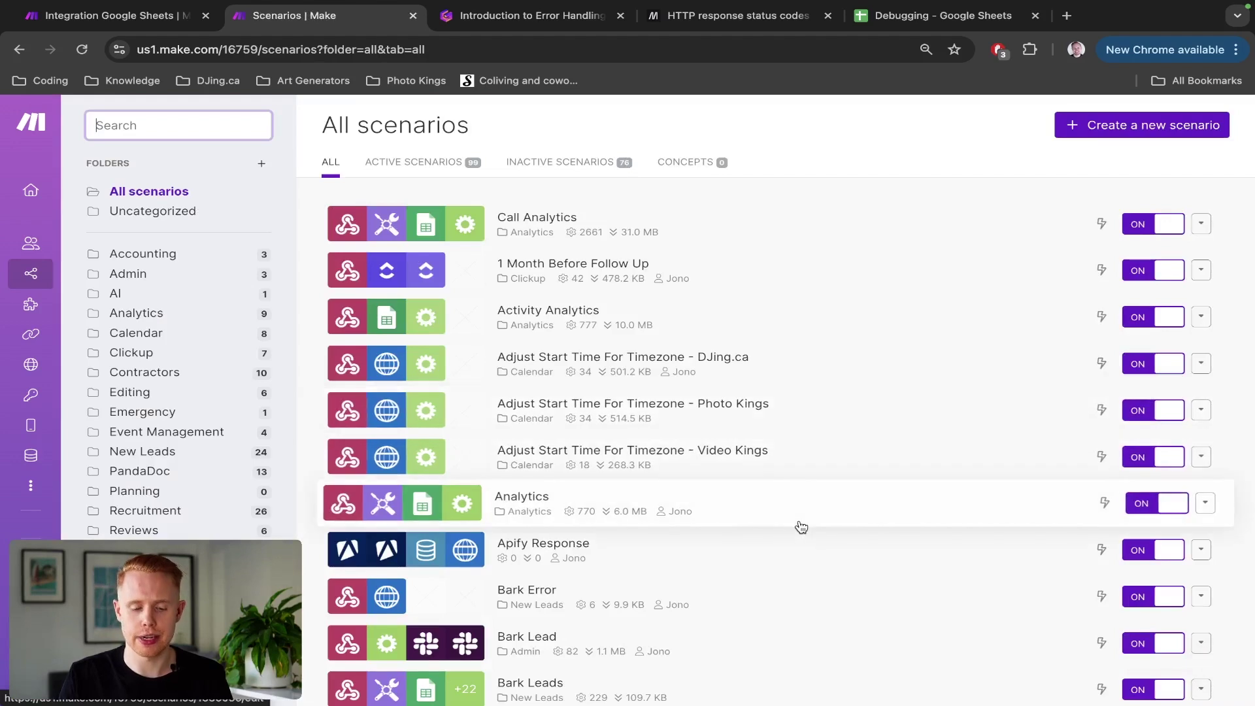
Step: Filter the scenario list to inactive scenarios, then return to the Integration Google Sheets scenario
{"action": "scroll", "coordinate": [798, 527], "scroll_direction": "down", "scroll_amount": 3}
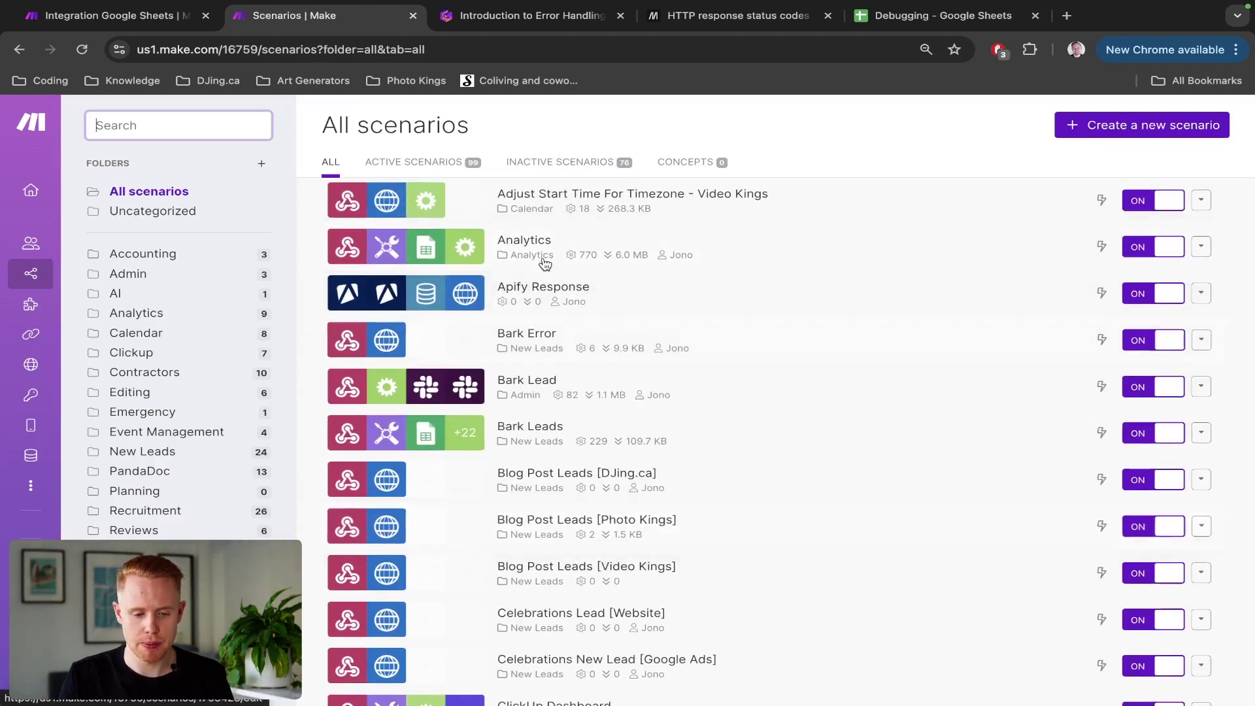
{"action": "left_click", "coordinate": [556, 168]}
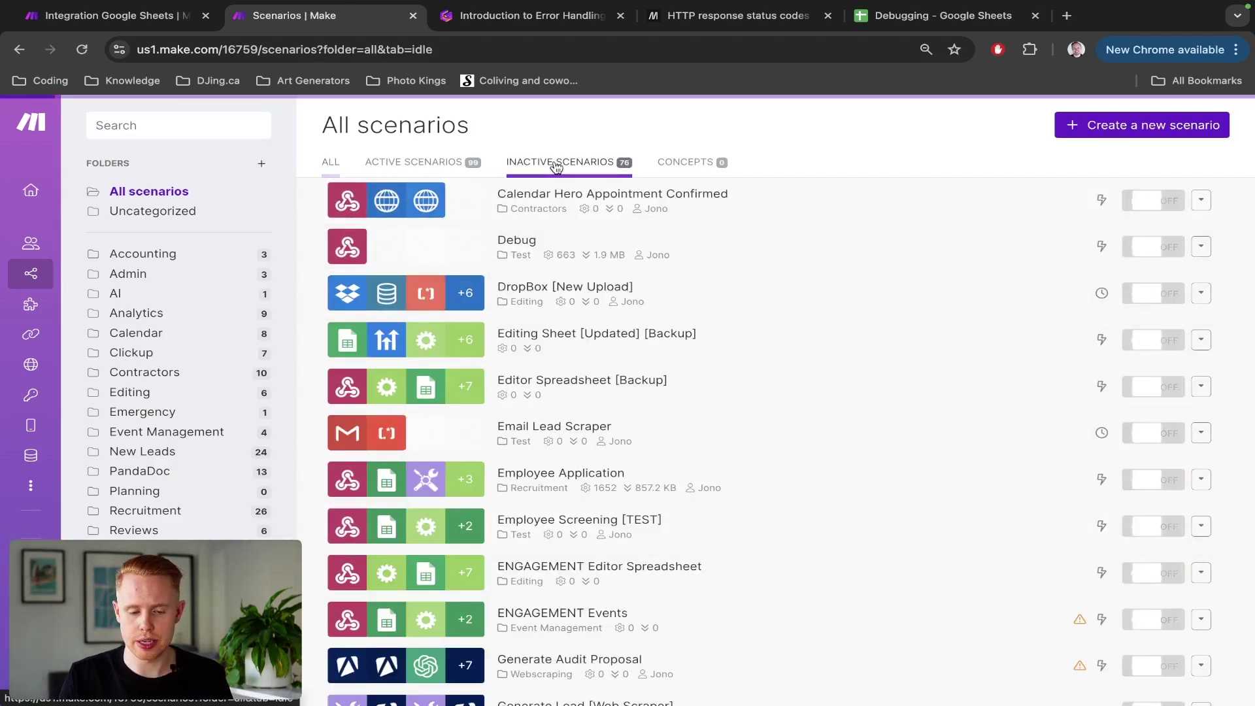
{"action": "scroll", "coordinate": [919, 492], "scroll_direction": "down", "scroll_amount": 20}
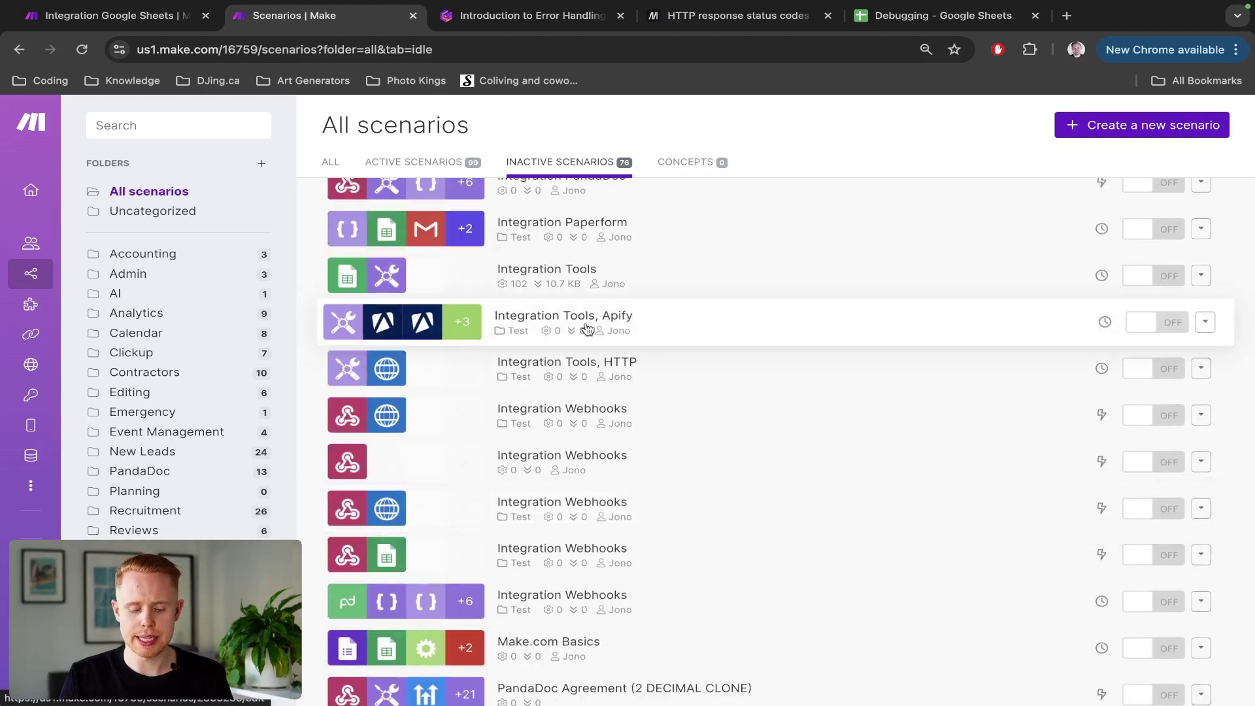
{"action": "key", "text": "ctrl+shift+Tab"}
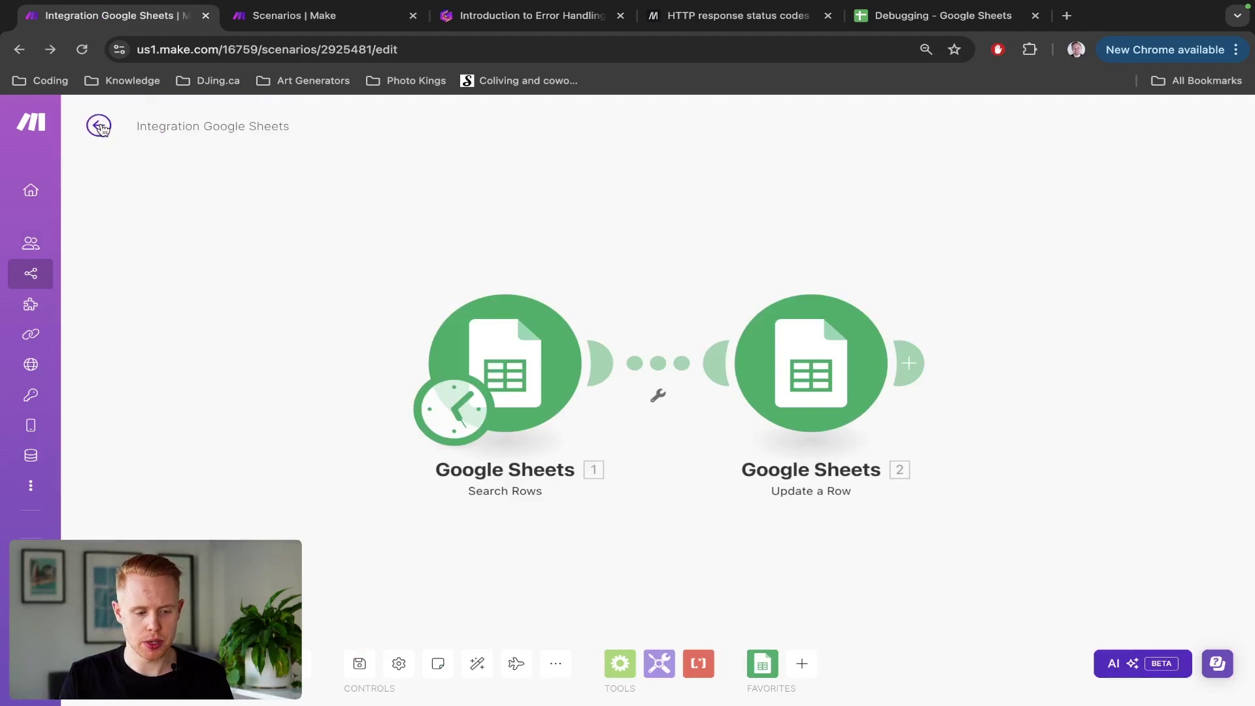
Step: Open the failed run in the scenario history and read Update a Row's validation error
{"action": "left_click", "coordinate": [99, 126]}
{"action": "left_click", "coordinate": [180, 162]}
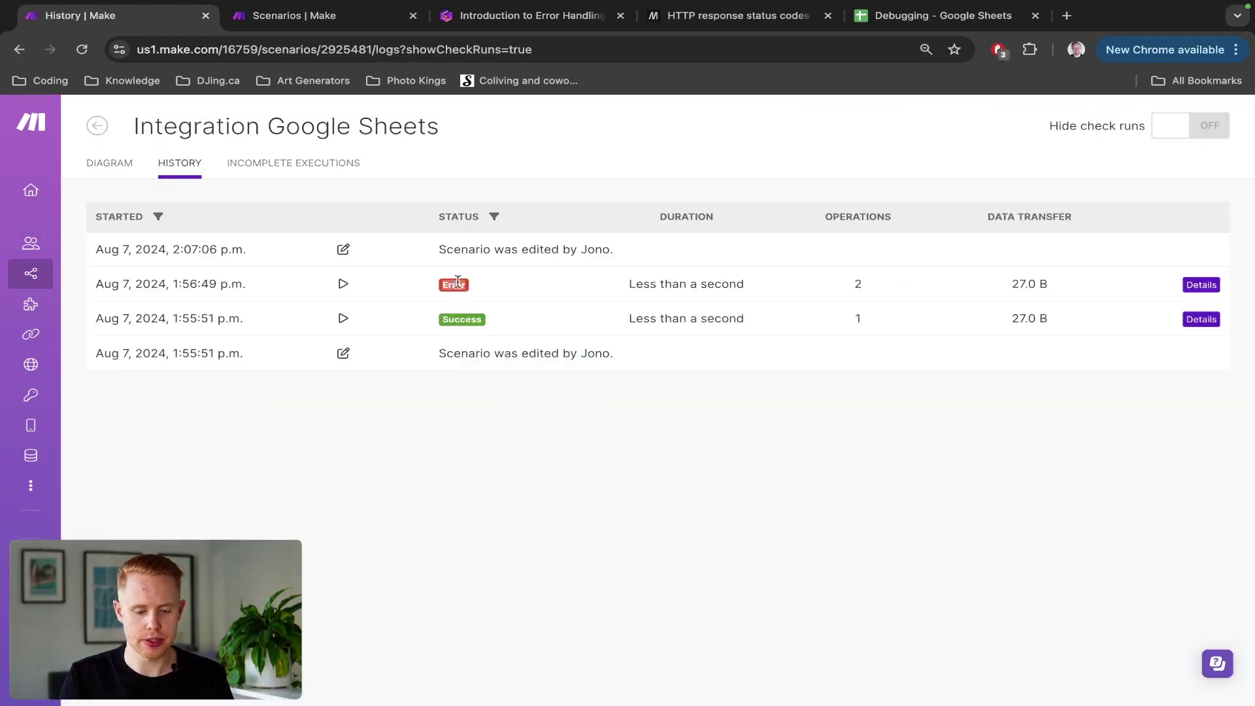
{"action": "left_click", "coordinate": [1200, 291]}
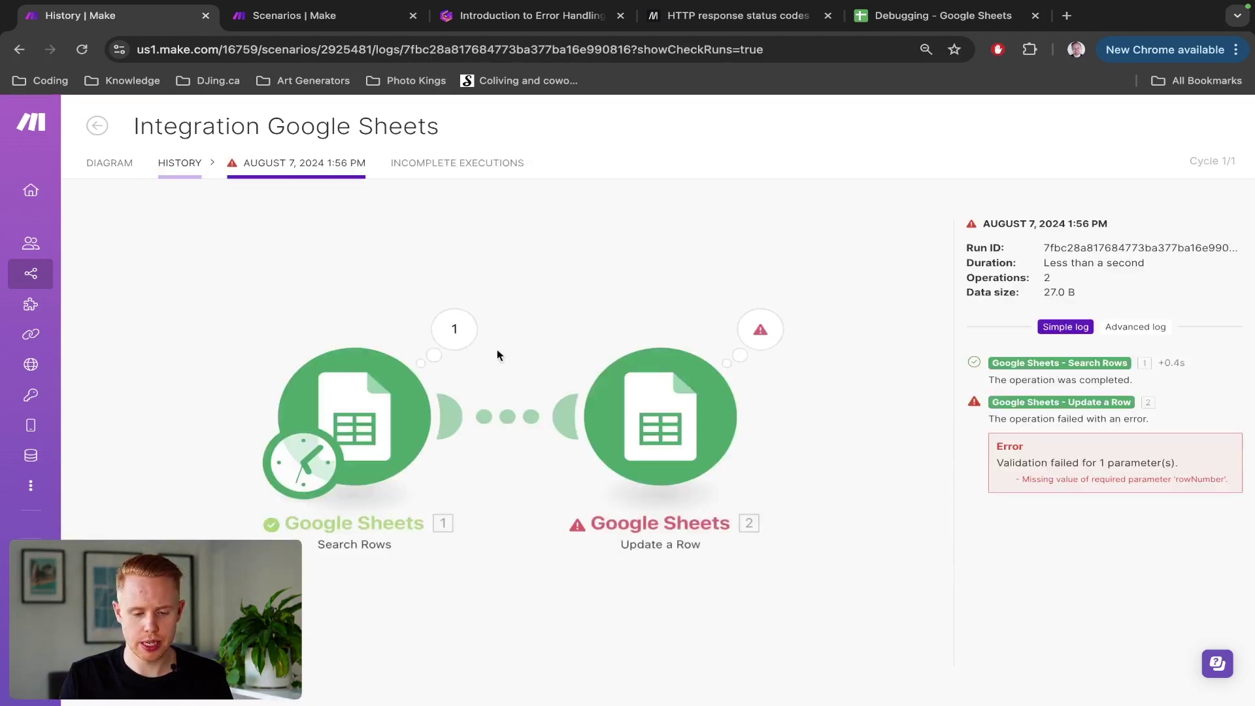
{"action": "left_click", "coordinate": [760, 329]}
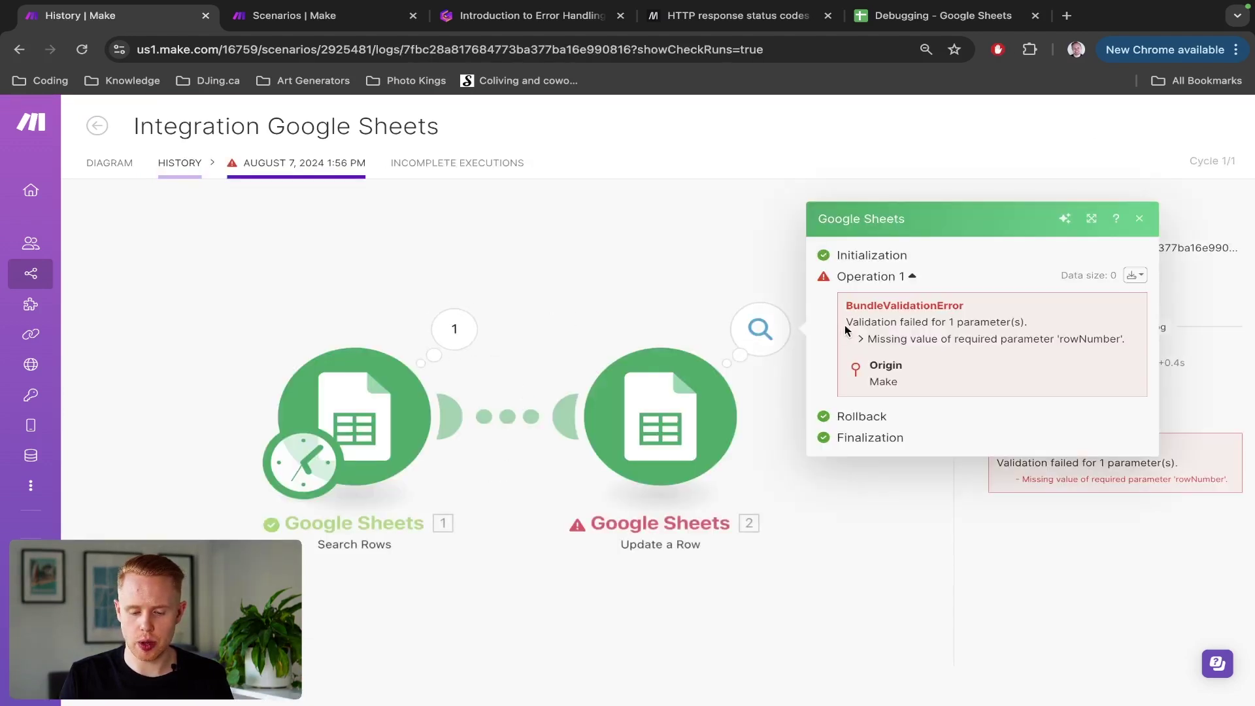
{"action": "left_click_drag", "start_coordinate": [845, 330], "coordinate": [1056, 326]}
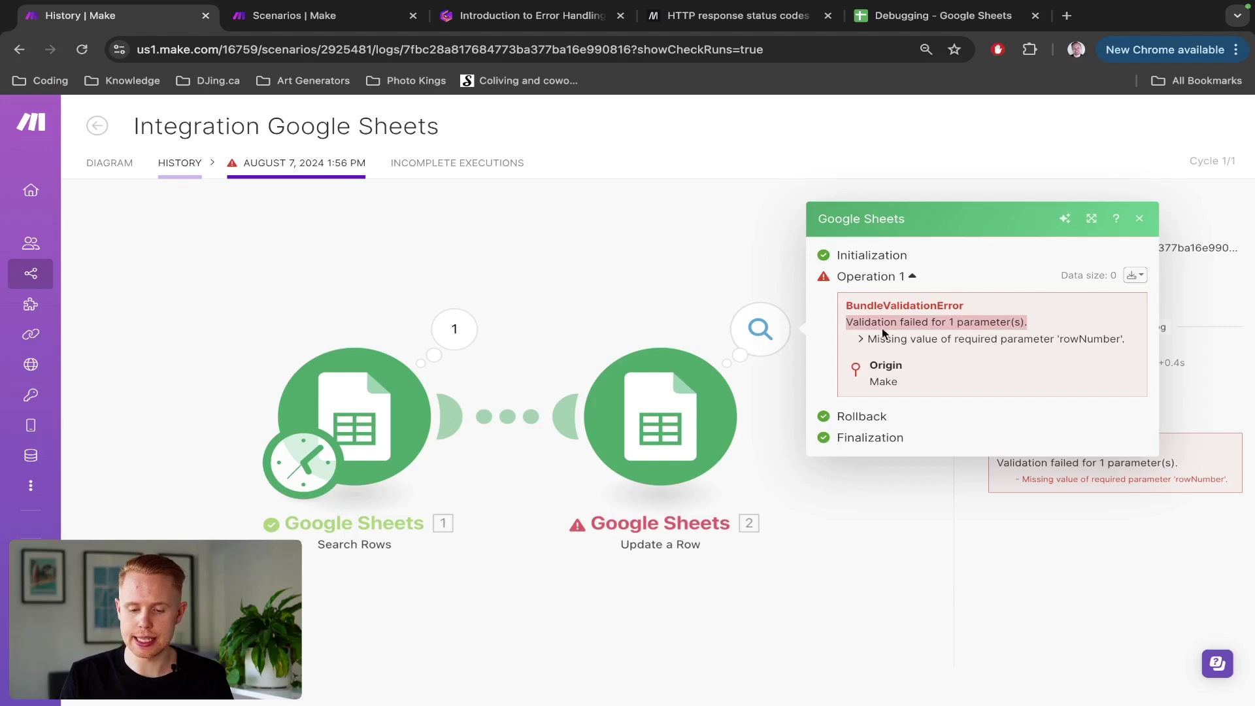
Step: Re-examine the Update a Row error, highlighting the missing rowNumber parameter
{"action": "left_click", "coordinate": [705, 315]}
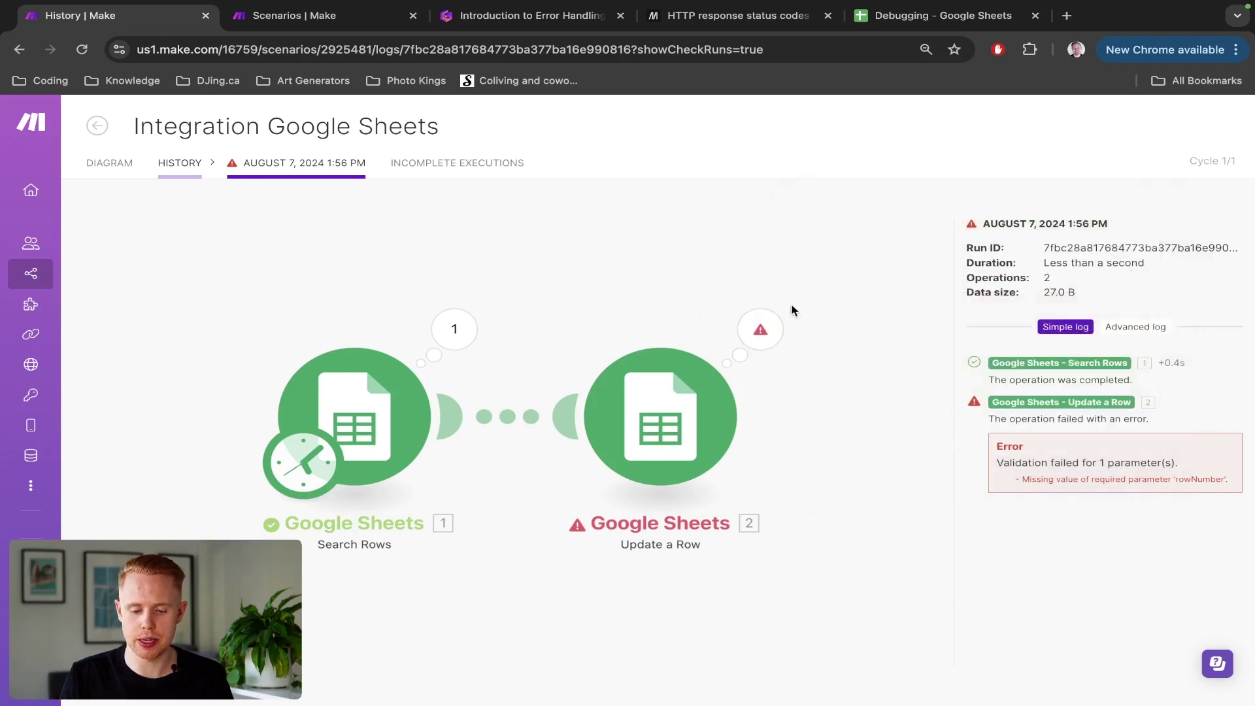
{"action": "left_click", "coordinate": [760, 329]}
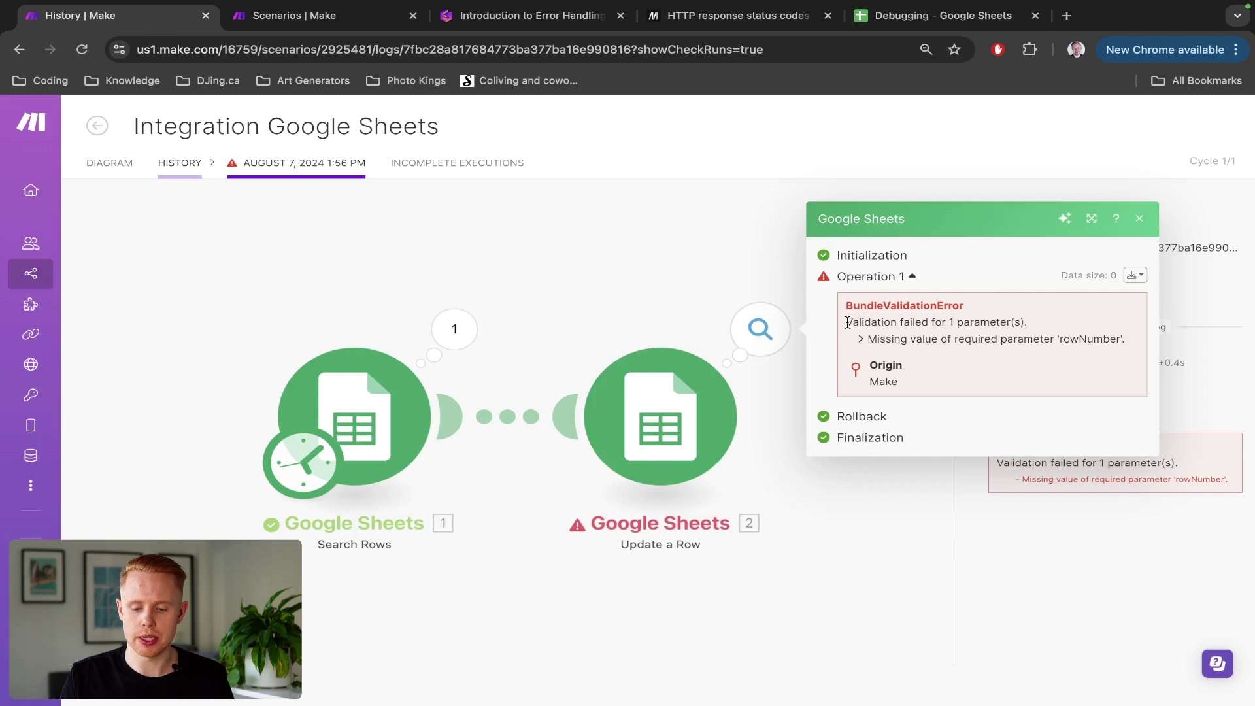
{"action": "left_click_drag", "start_coordinate": [847, 322], "coordinate": [1035, 325]}
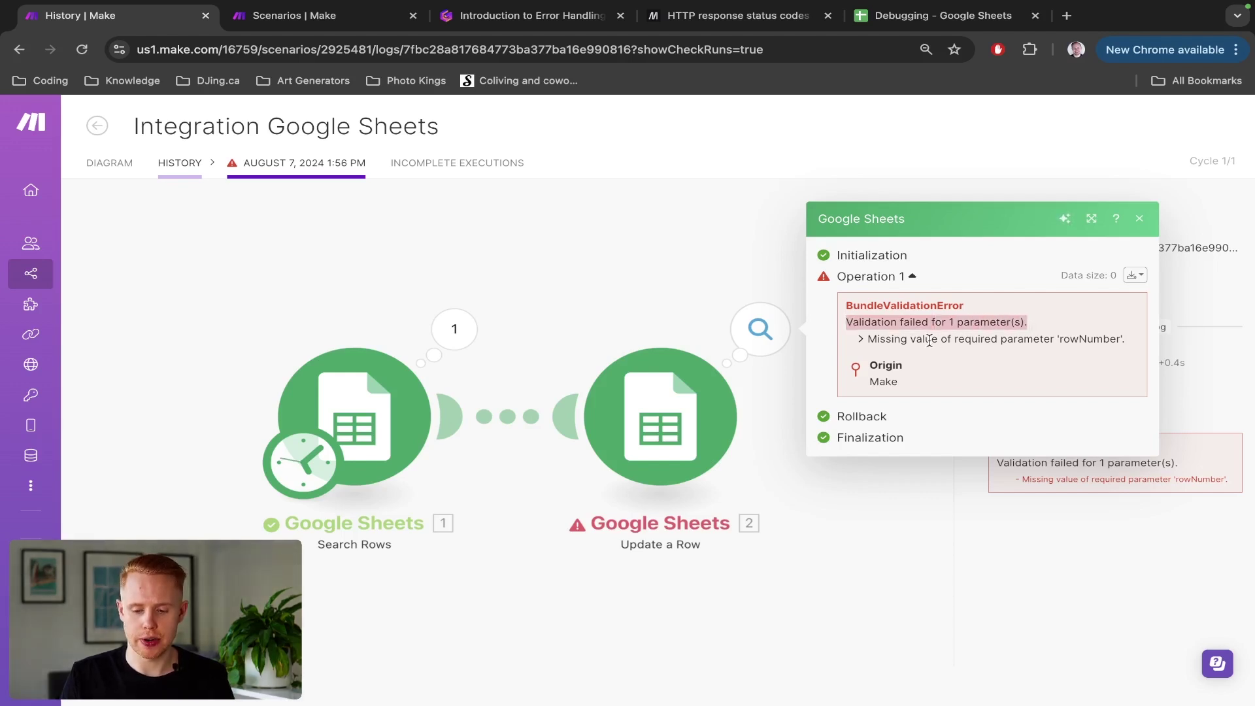
{"action": "left_click", "coordinate": [867, 340]}
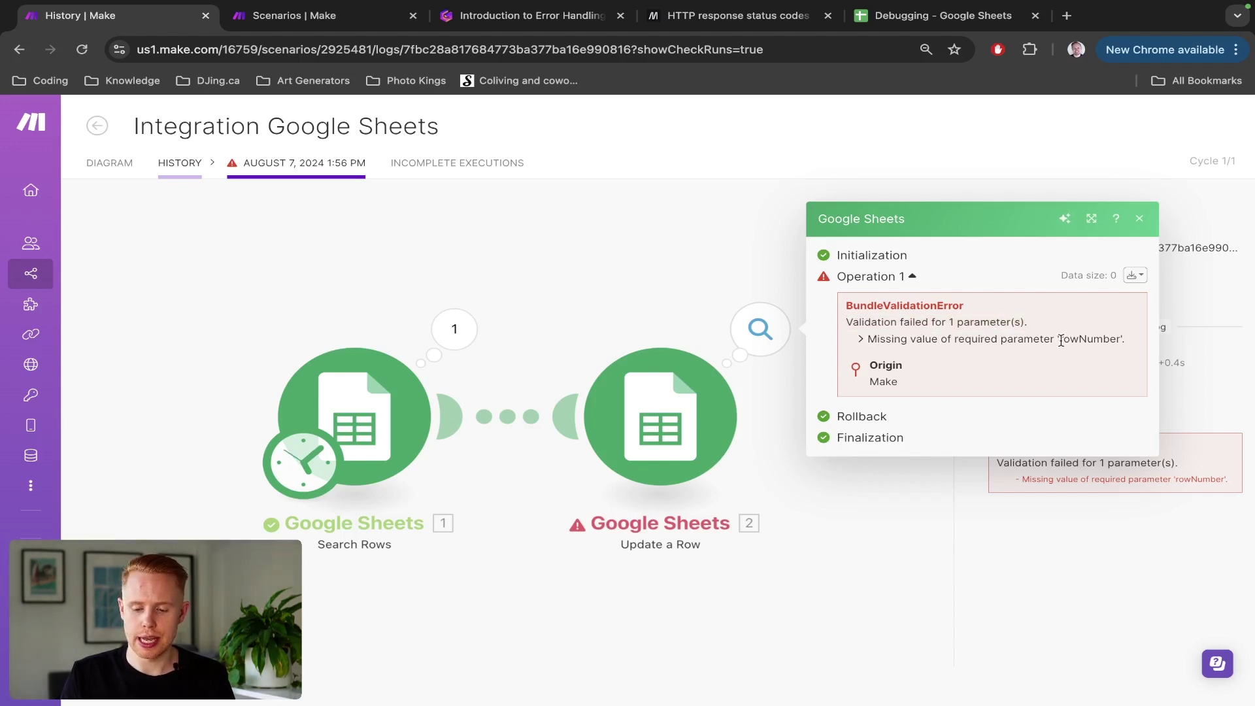
{"action": "left_click_drag", "start_coordinate": [1058, 339], "coordinate": [1113, 340]}
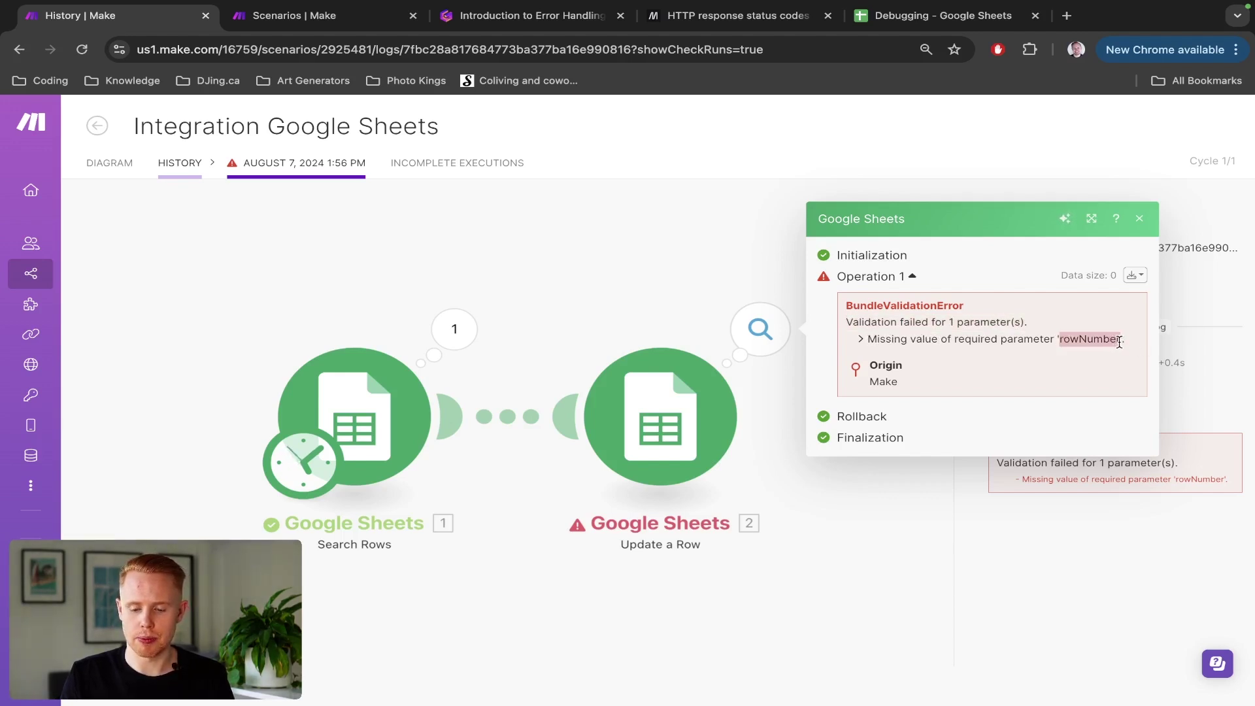
{"action": "left_click", "coordinate": [532, 316]}
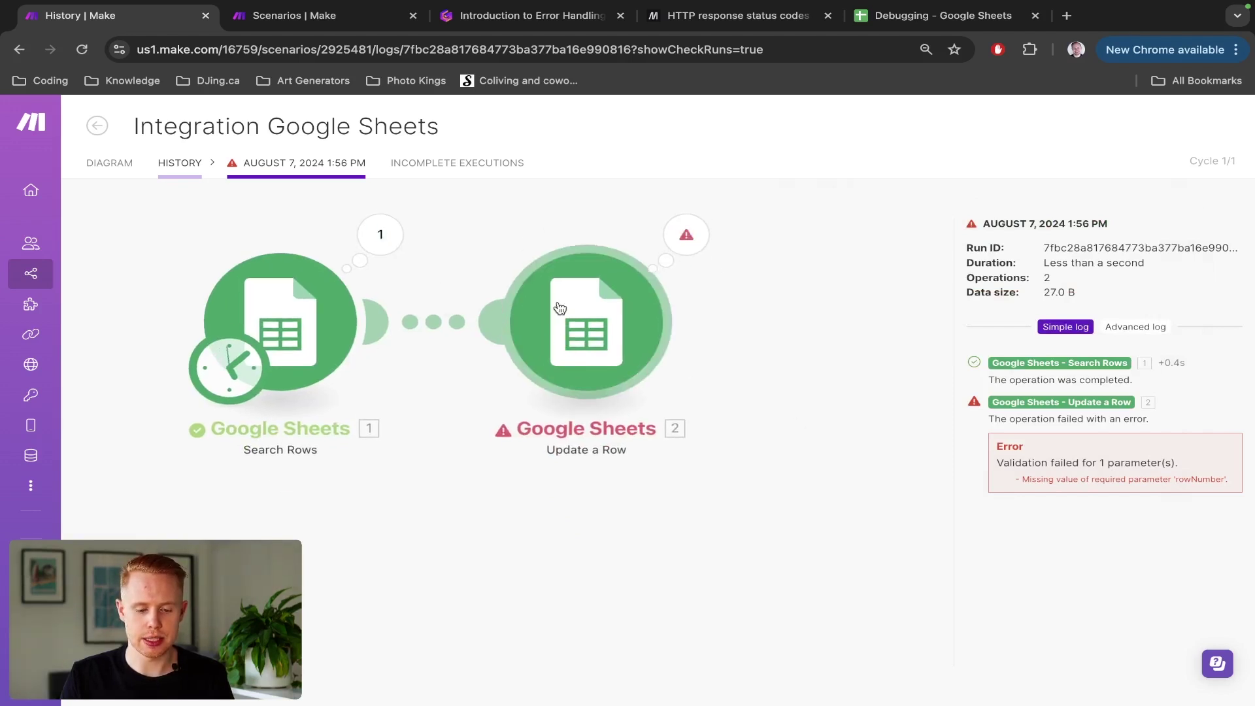
Step: Inspect the Search Rows operation's input and output, then go back to the diagram
{"action": "left_click", "coordinate": [382, 238]}
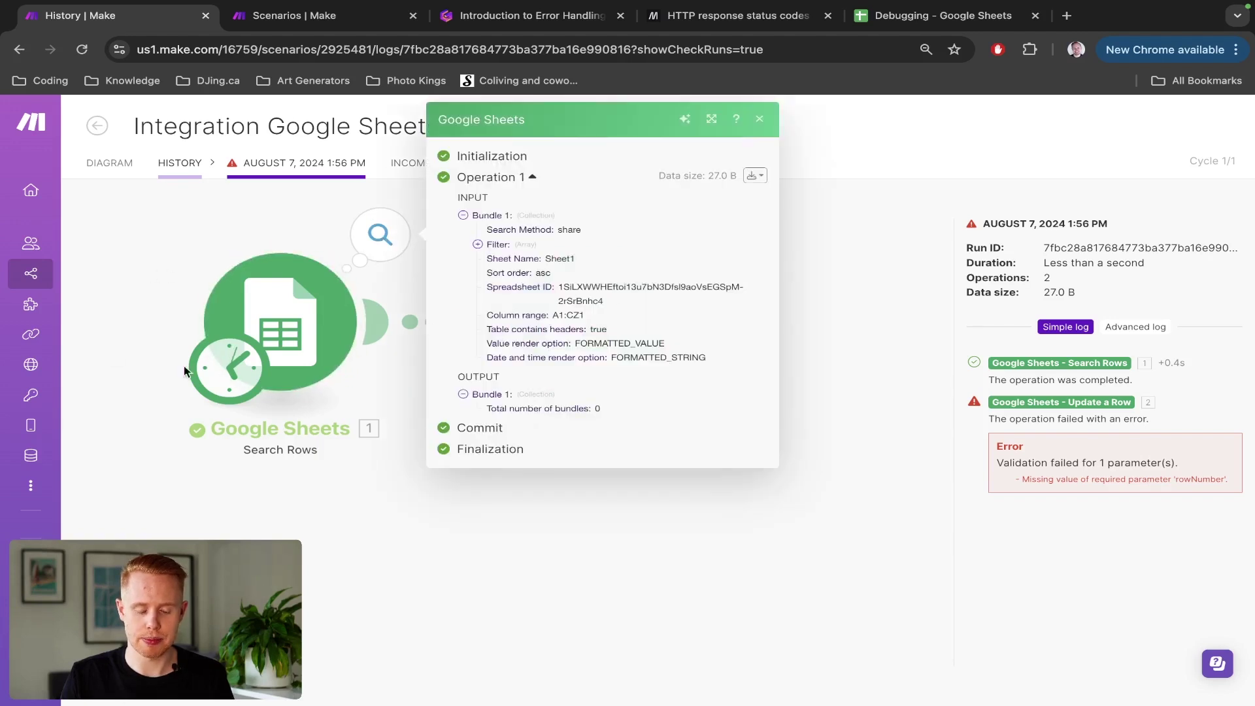
{"action": "left_click", "coordinate": [540, 537]}
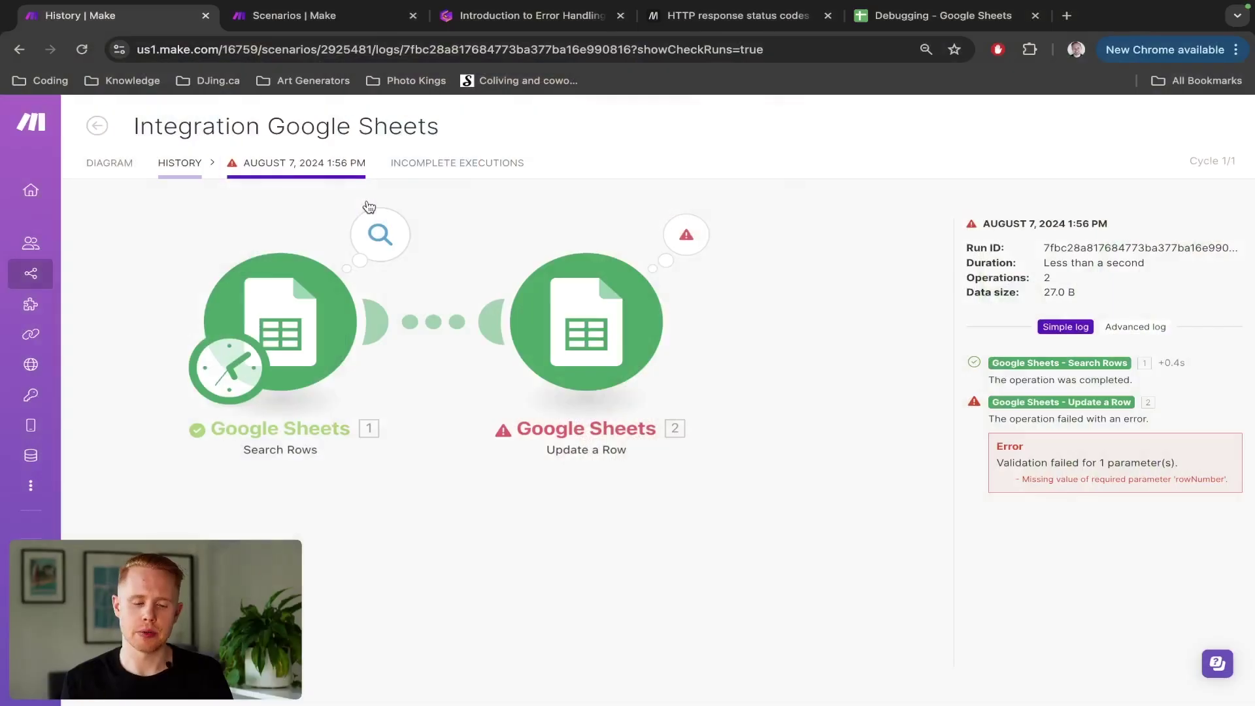
{"action": "left_click", "coordinate": [125, 164]}
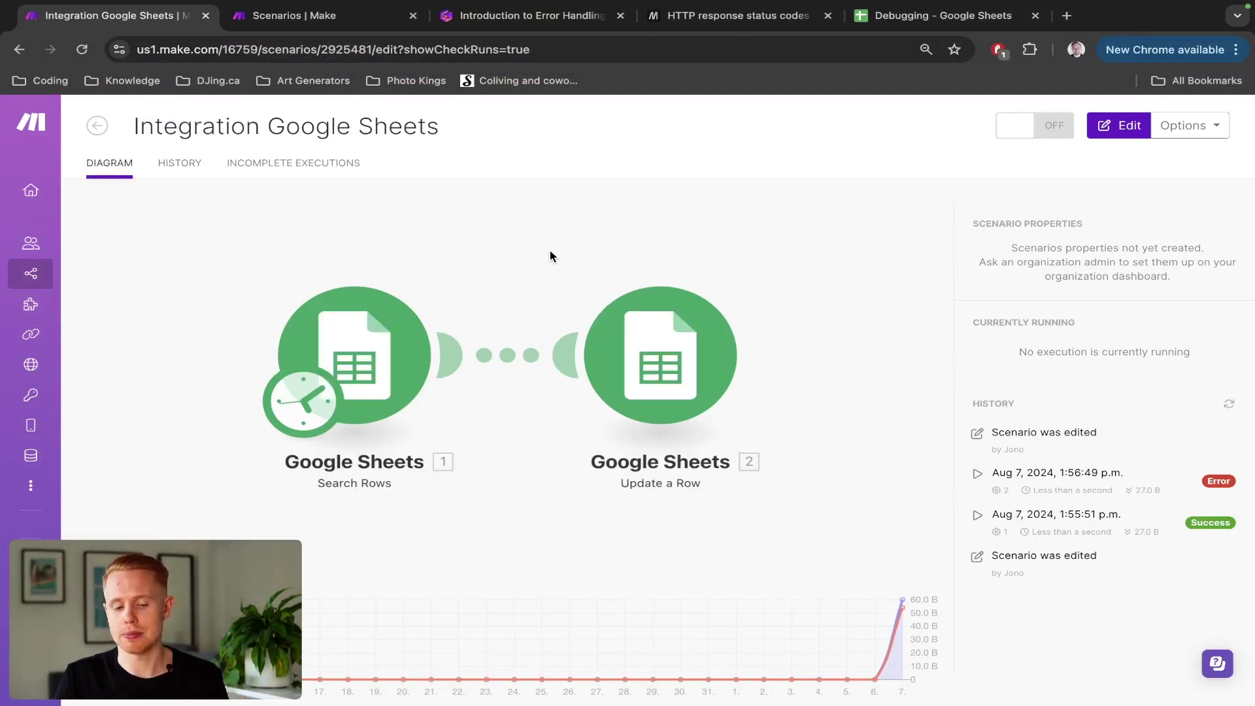
Step: Add an error handler route to the Update a Row module from its context menu
{"action": "left_click_drag", "start_coordinate": [566, 272], "coordinate": [370, 134]}
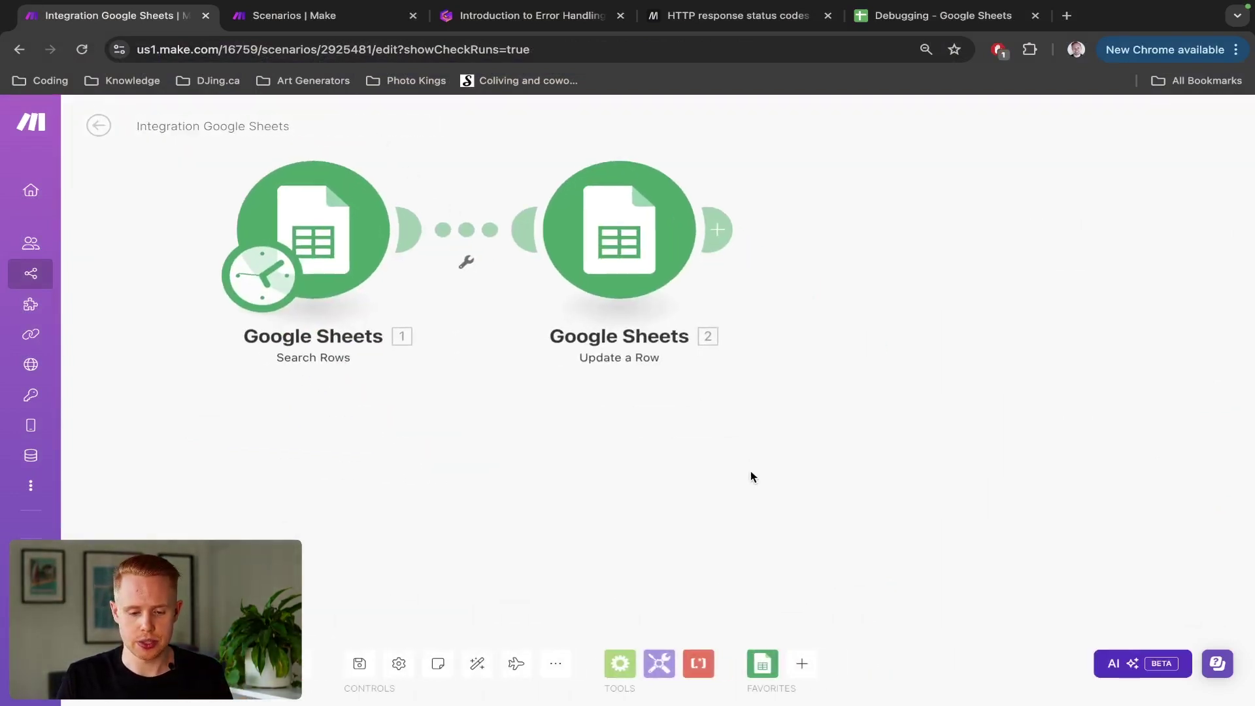
{"action": "scroll", "coordinate": [750, 471], "scroll_direction": "down", "scroll_amount": 2}
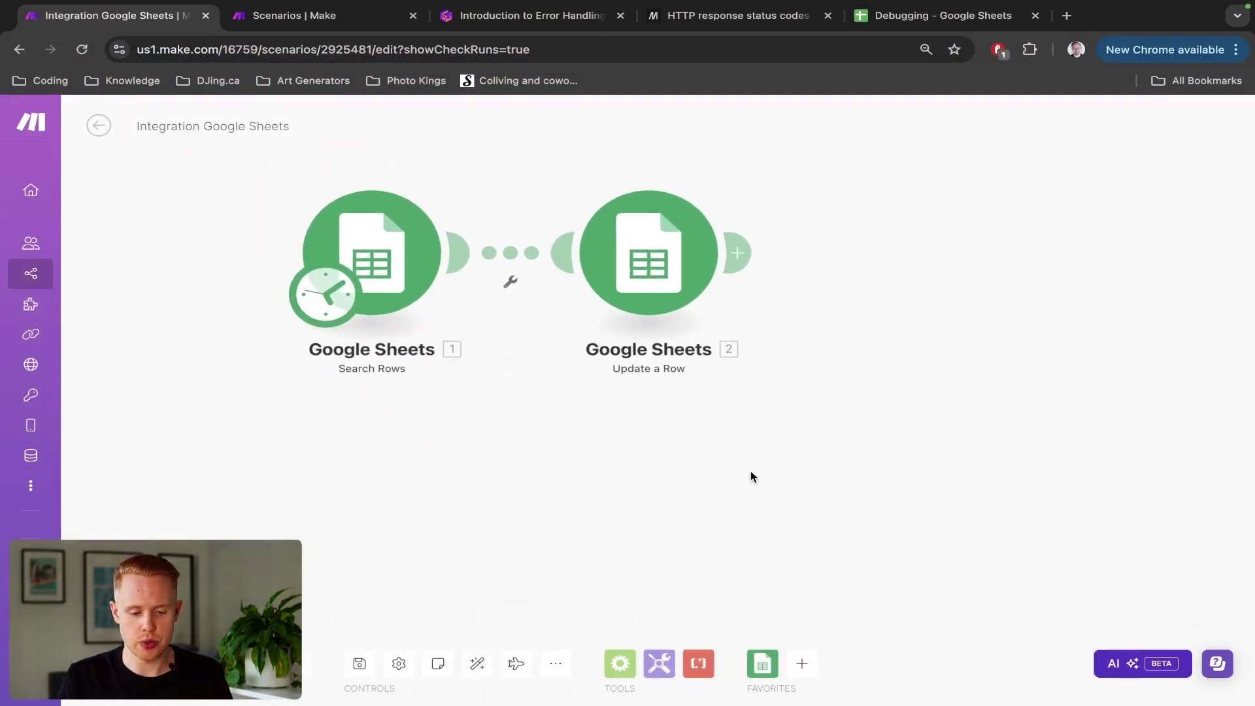
{"action": "right_click", "coordinate": [676, 263]}
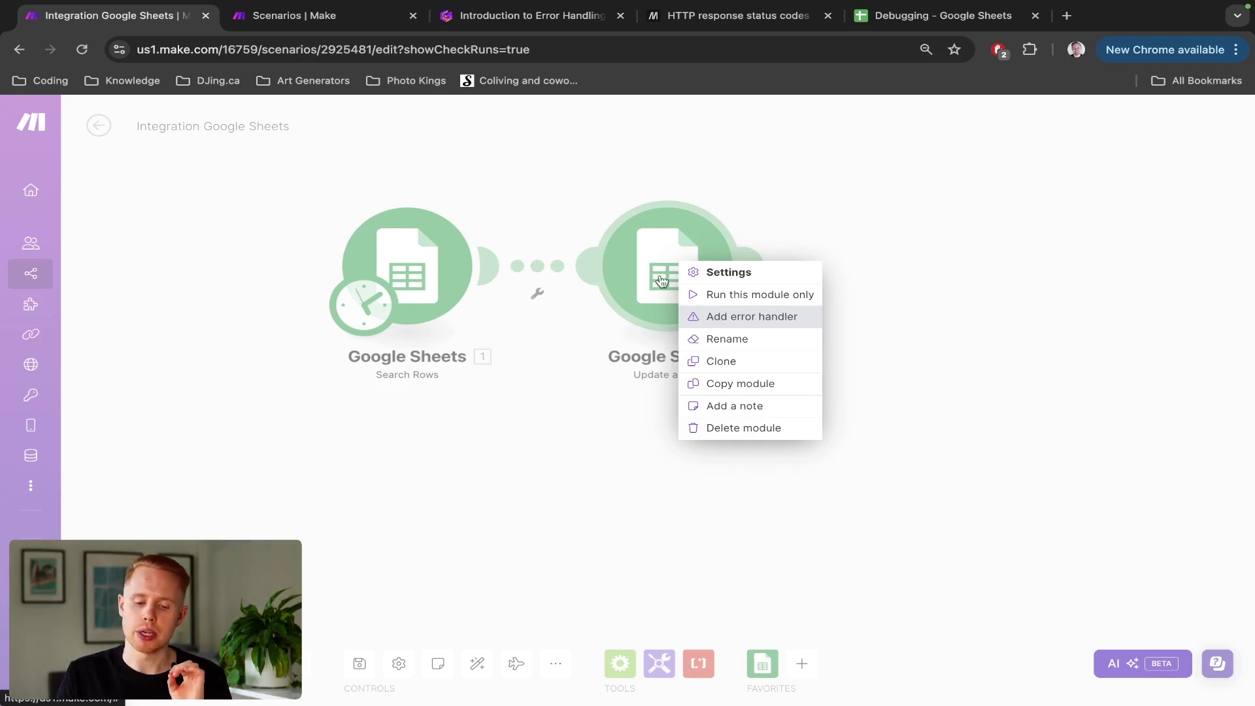
{"action": "left_click", "coordinate": [715, 318]}
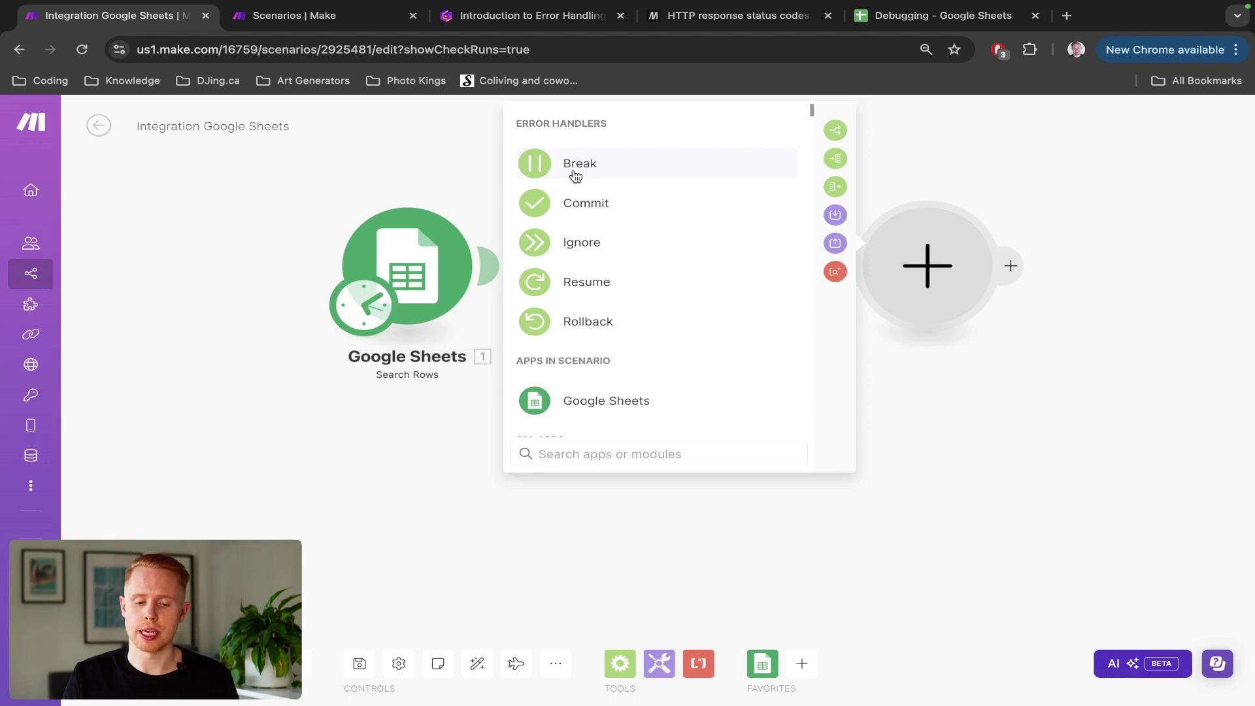
Step: Add a Break handler, keeping 3 attempts at a 15-minute interval, and confirm it
{"action": "left_click", "coordinate": [574, 171]}
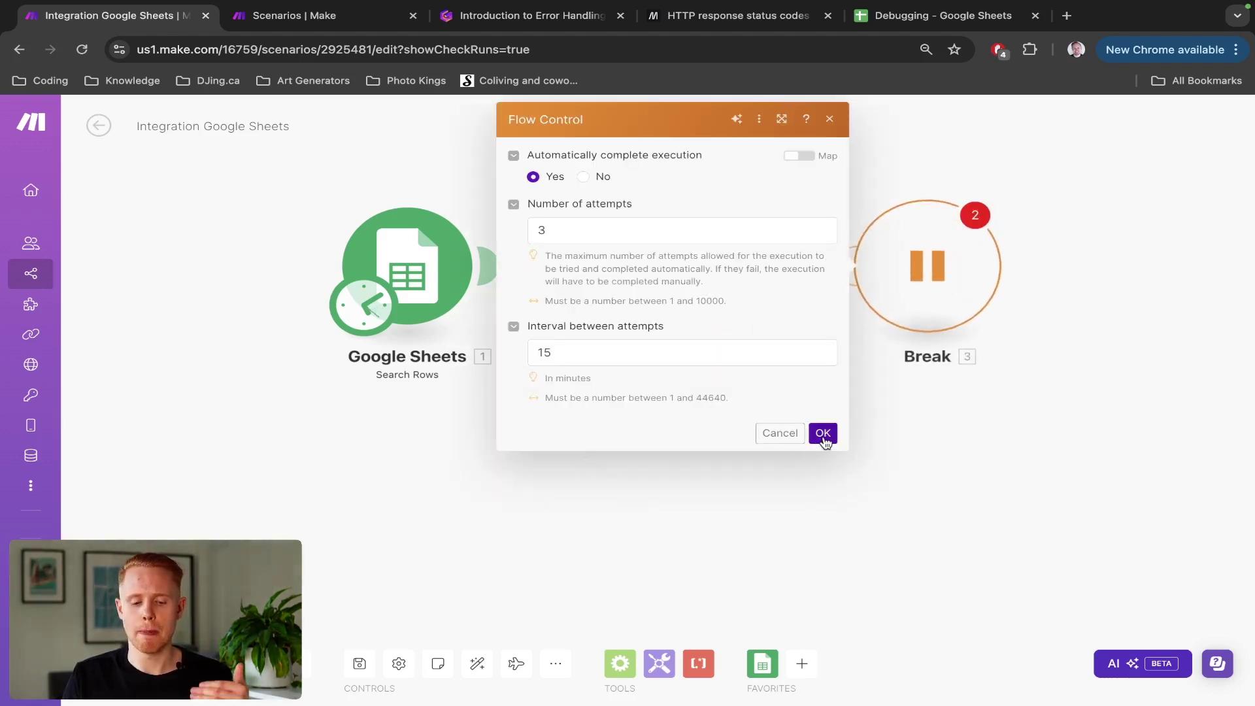
{"action": "double_click", "coordinate": [680, 353]}
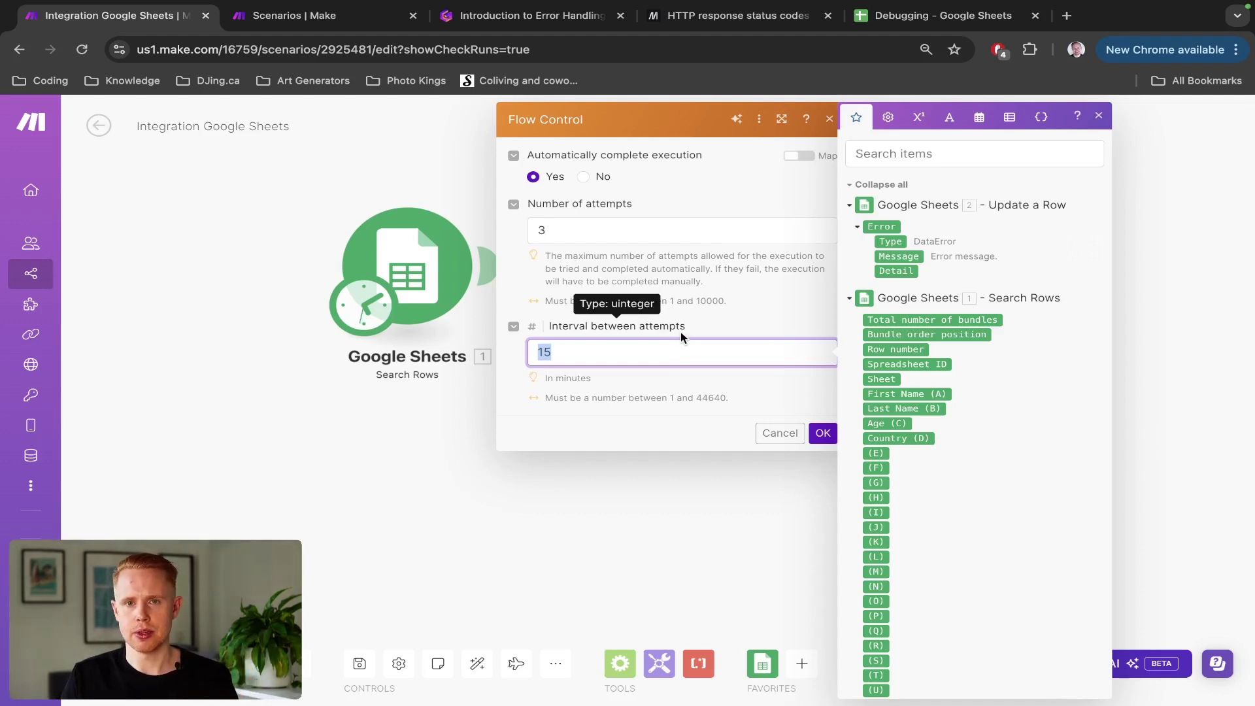
{"action": "left_click", "coordinate": [688, 312]}
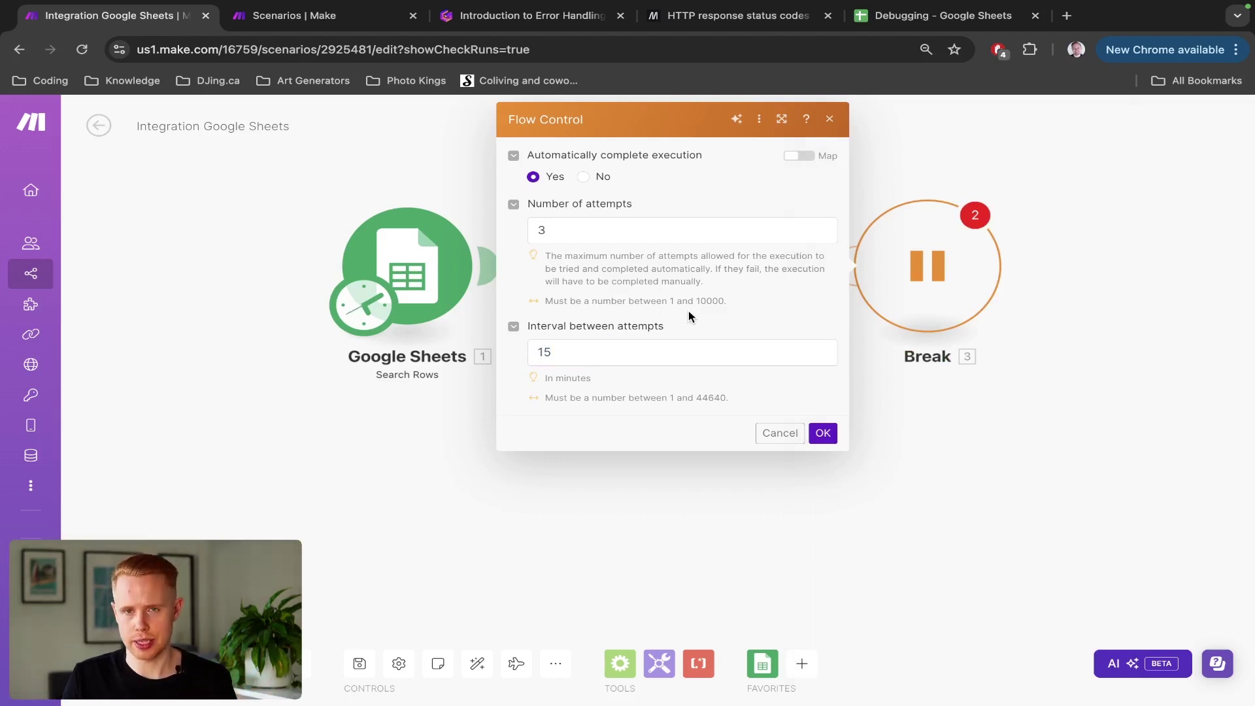
{"action": "left_click", "coordinate": [822, 435]}
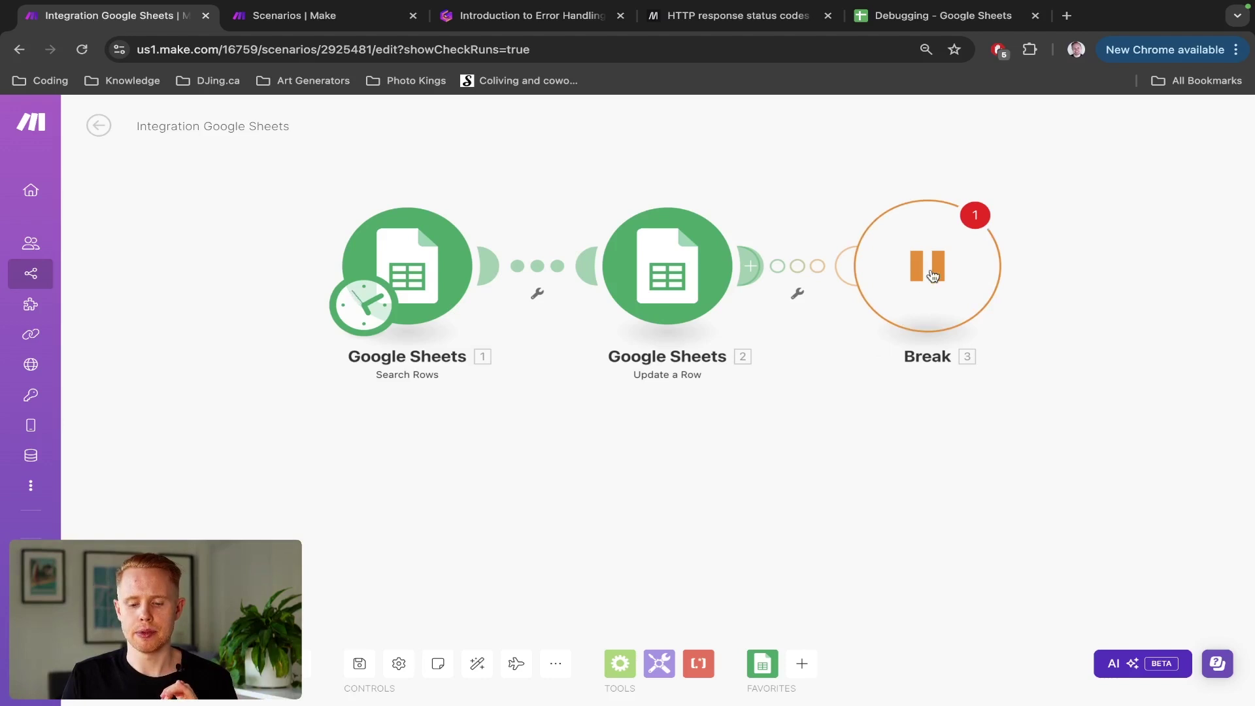
Step: Move the Break handler below Update a Row and bring the error route into view
{"action": "left_click_drag", "start_coordinate": [924, 272], "coordinate": [675, 516]}
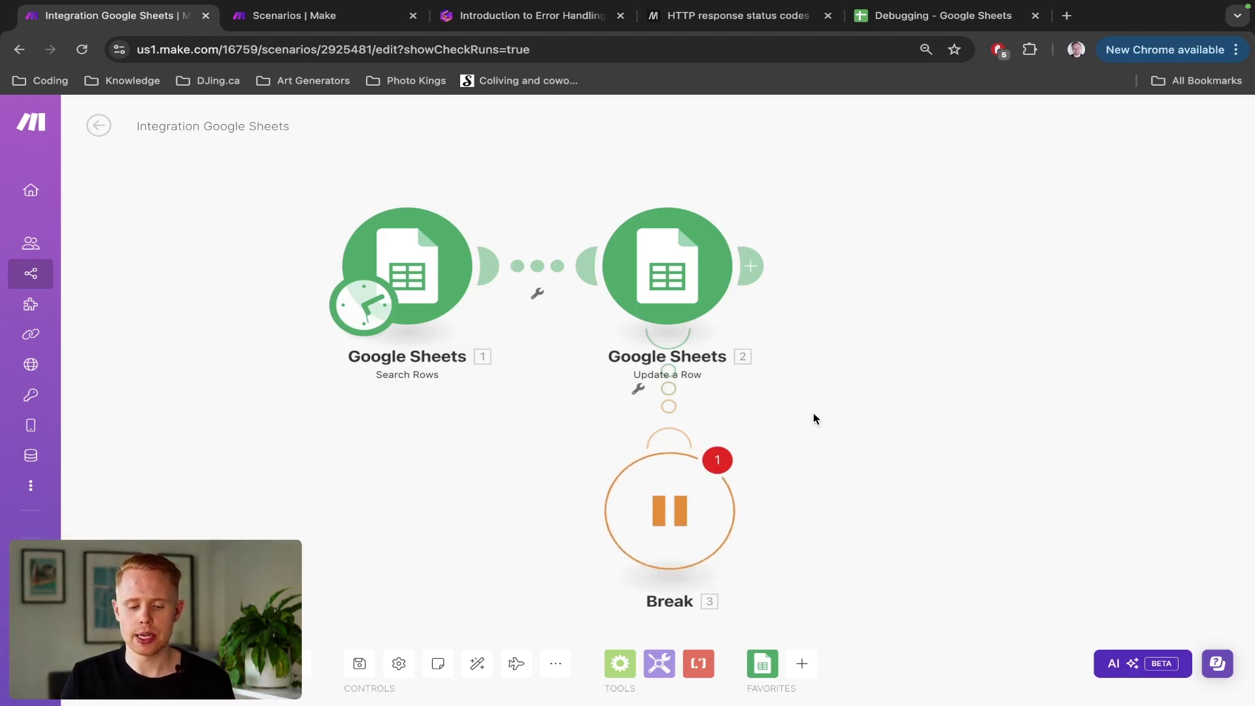
{"action": "left_click_drag", "start_coordinate": [813, 413], "coordinate": [809, 290]}
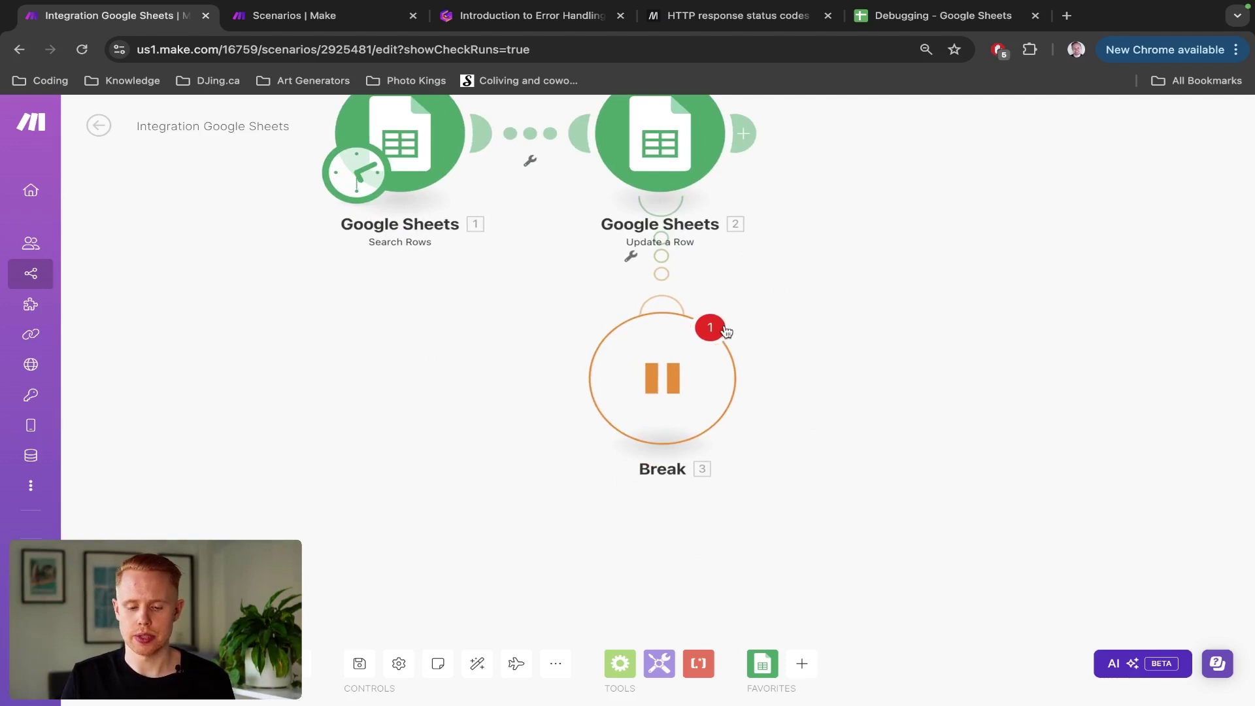
Step: Save past the Break directive warning, then show Break's incomplete-execution storage message
{"action": "left_click", "coordinate": [360, 673]}
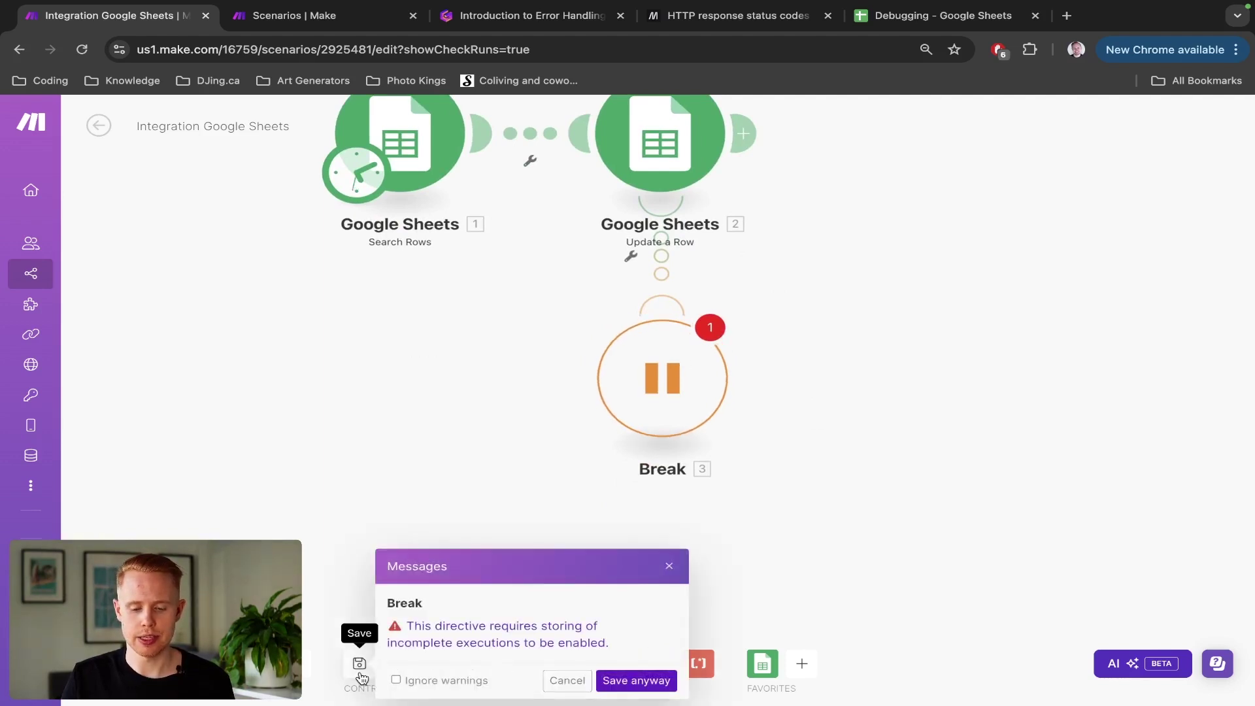
{"action": "left_click", "coordinate": [627, 681]}
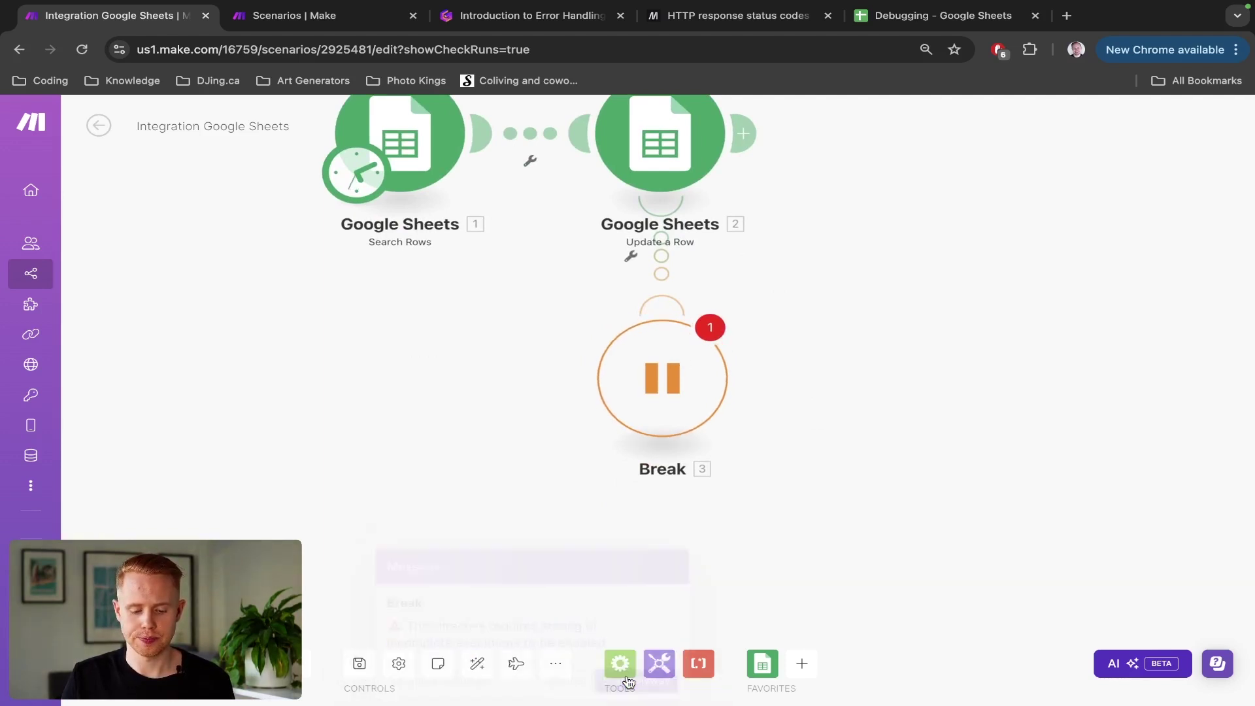
{"action": "left_click", "coordinate": [657, 386]}
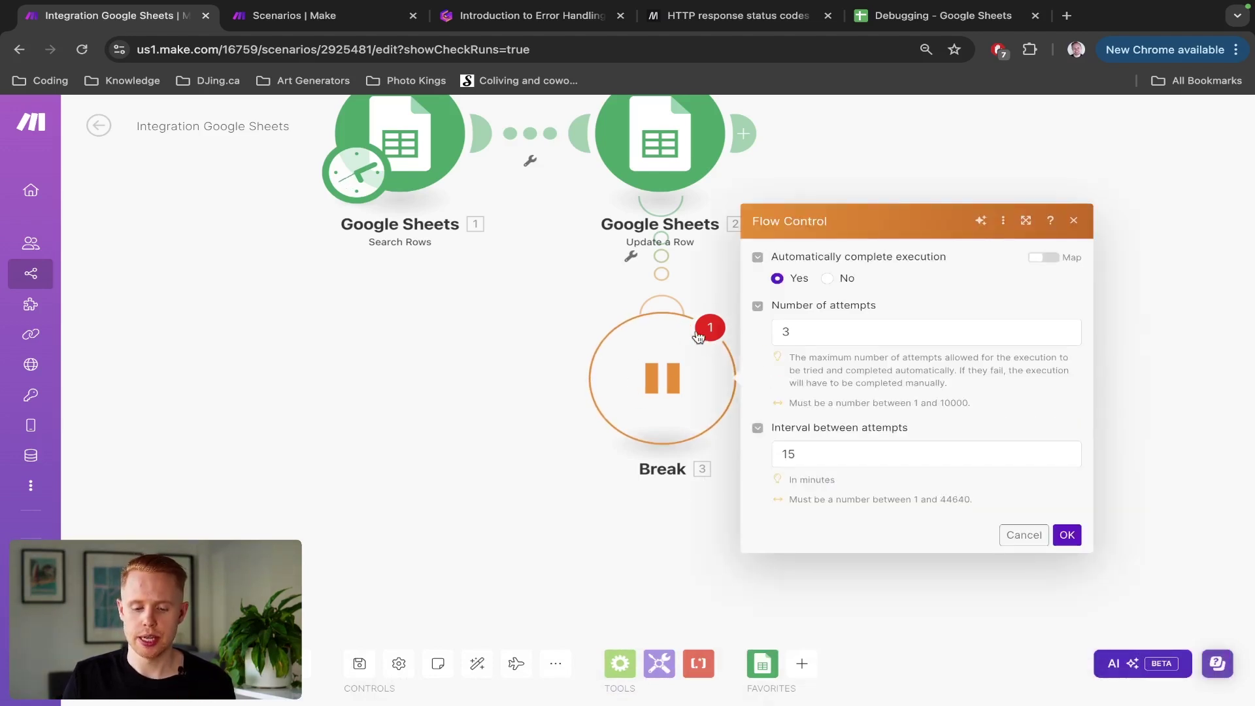
{"action": "left_click", "coordinate": [710, 333]}
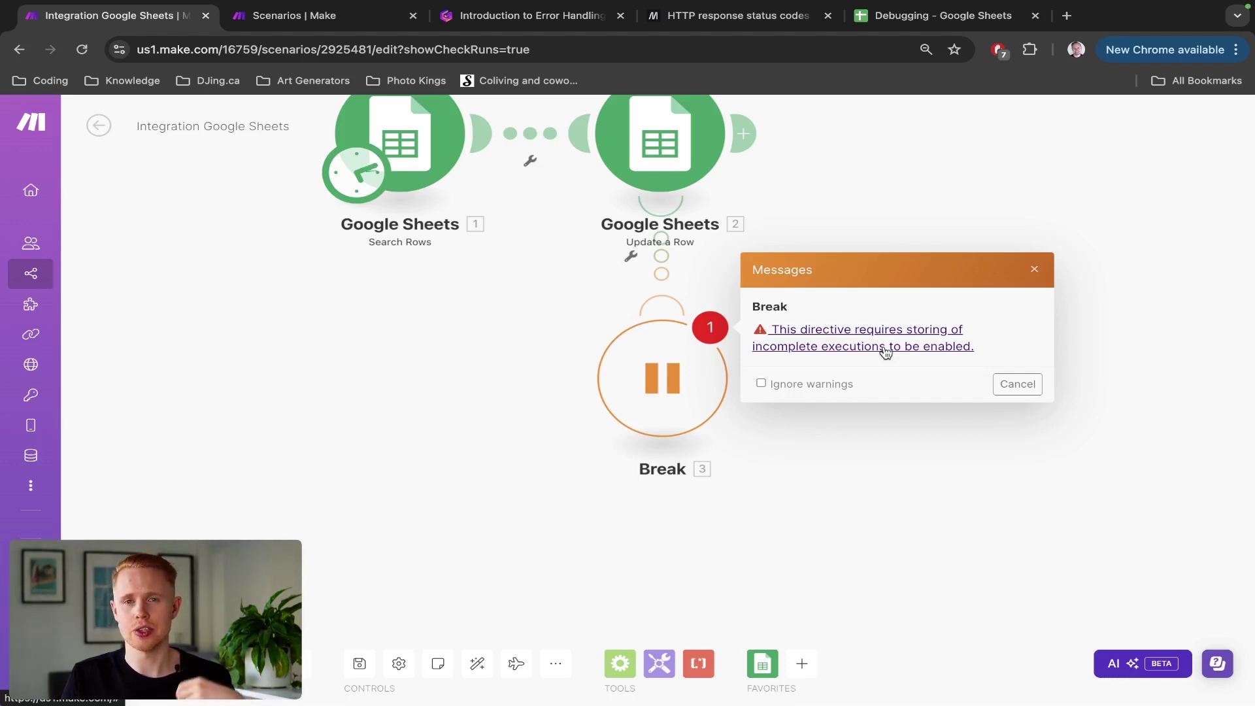
Step: Set Allow storing of Incomplete Executions to Yes in scenario settings, review advanced options, confirm
{"action": "left_click", "coordinate": [886, 346]}
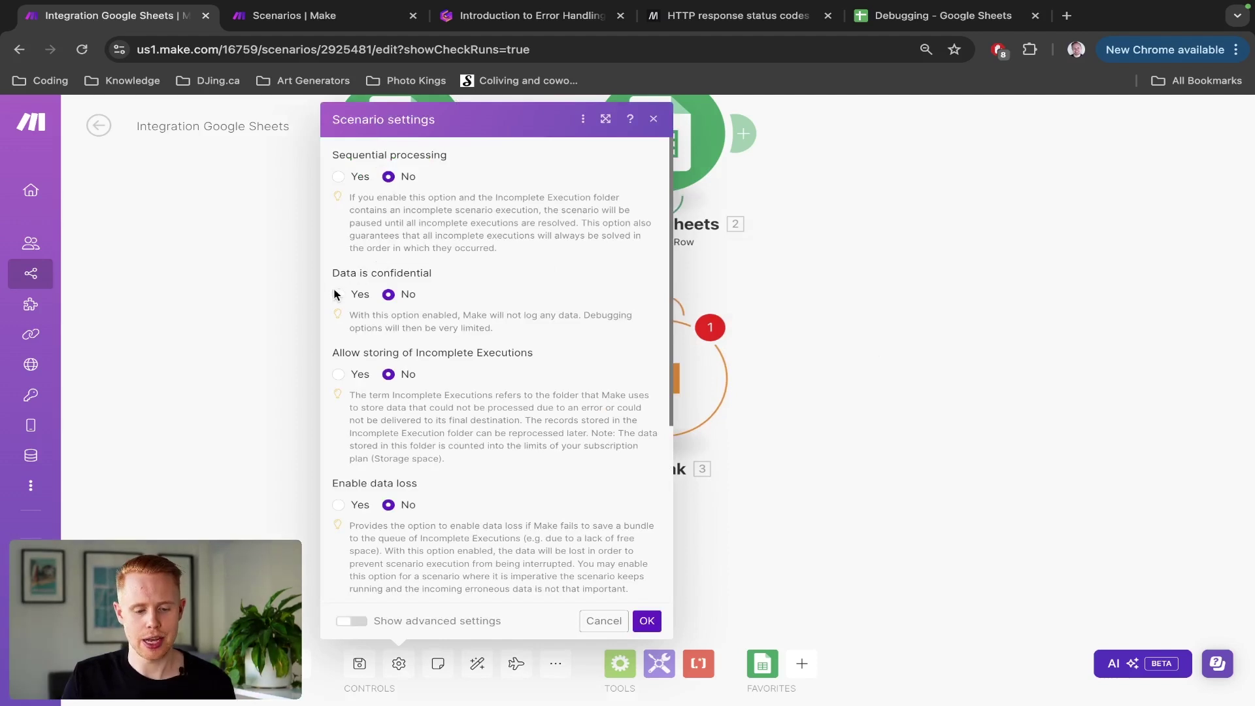
{"action": "left_click", "coordinate": [338, 375]}
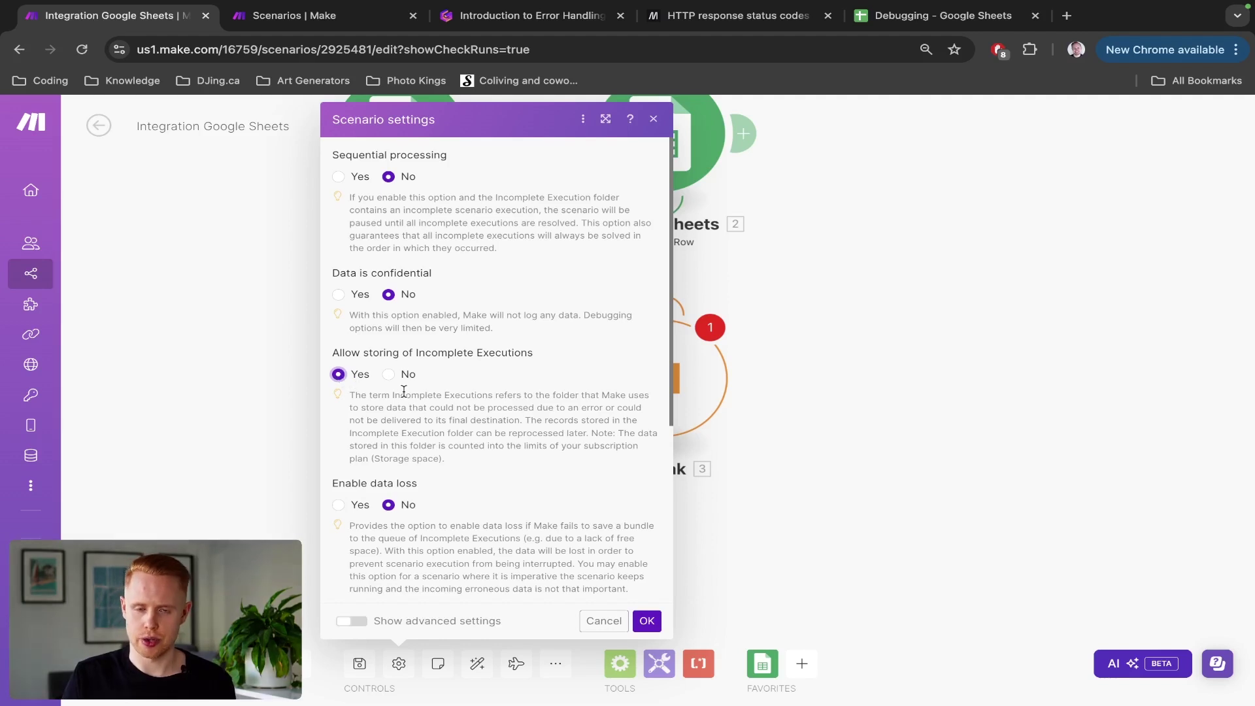
{"action": "left_click", "coordinate": [355, 622]}
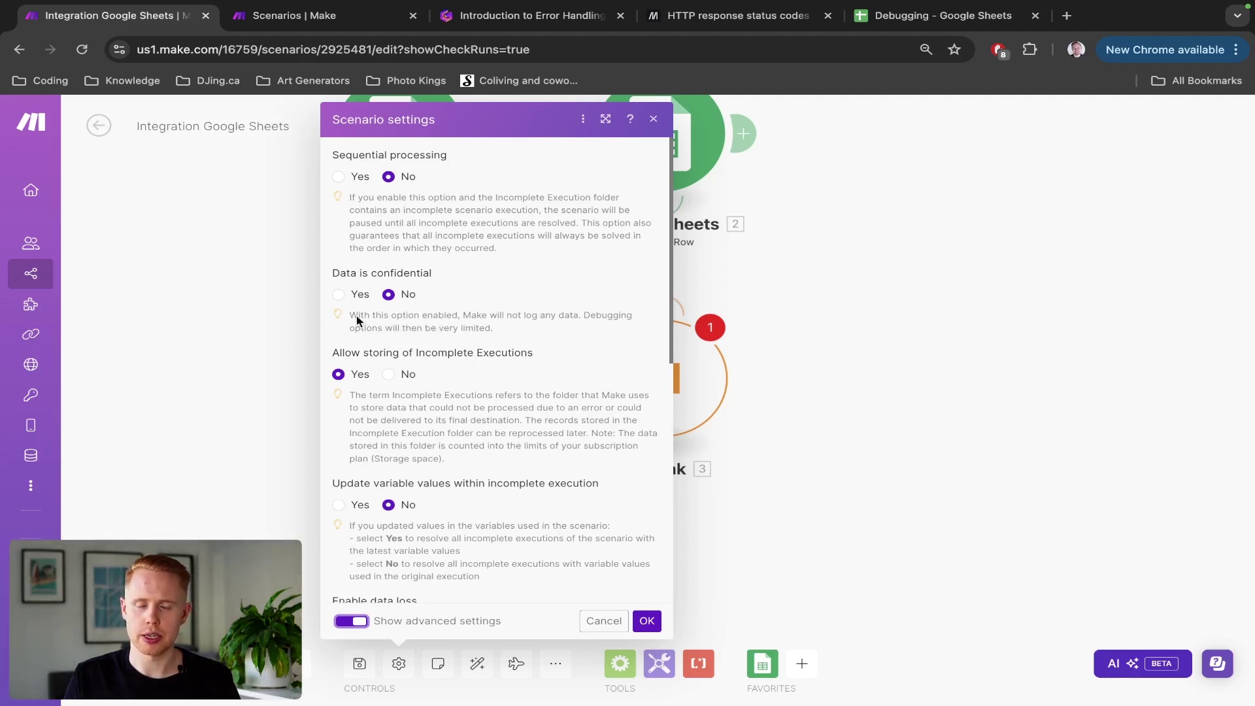
{"action": "scroll", "coordinate": [477, 303], "scroll_direction": "down", "scroll_amount": 2}
{"action": "scroll", "coordinate": [476, 308], "scroll_direction": "down", "scroll_amount": 5}
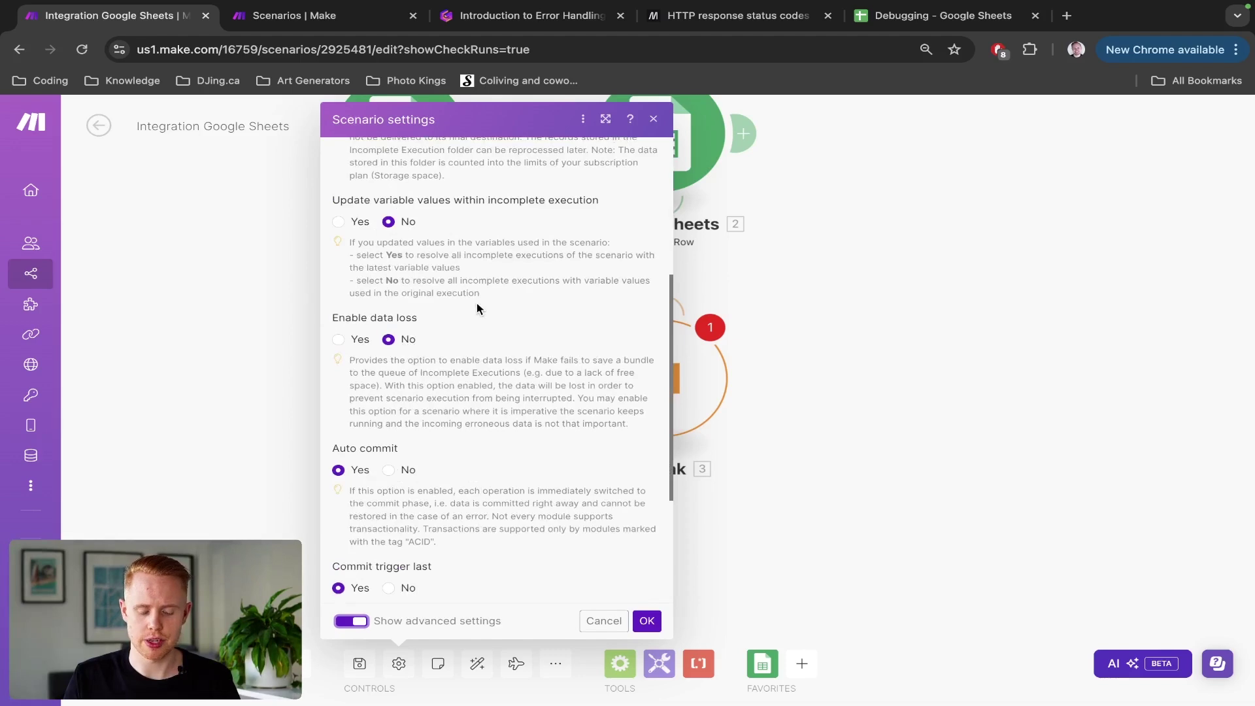
{"action": "scroll", "coordinate": [477, 303], "scroll_direction": "down", "scroll_amount": 4}
{"action": "scroll", "coordinate": [477, 308], "scroll_direction": "down", "scroll_amount": 1}
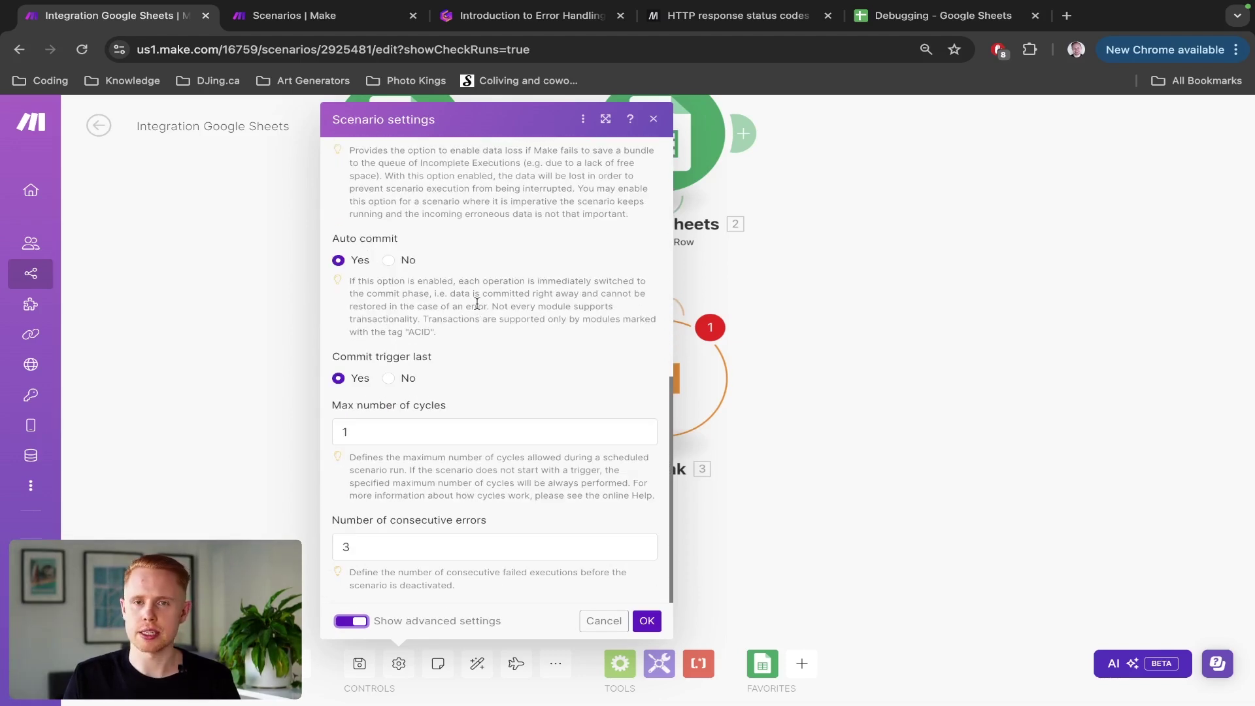
{"action": "scroll", "coordinate": [477, 304], "scroll_direction": "up", "scroll_amount": 10}
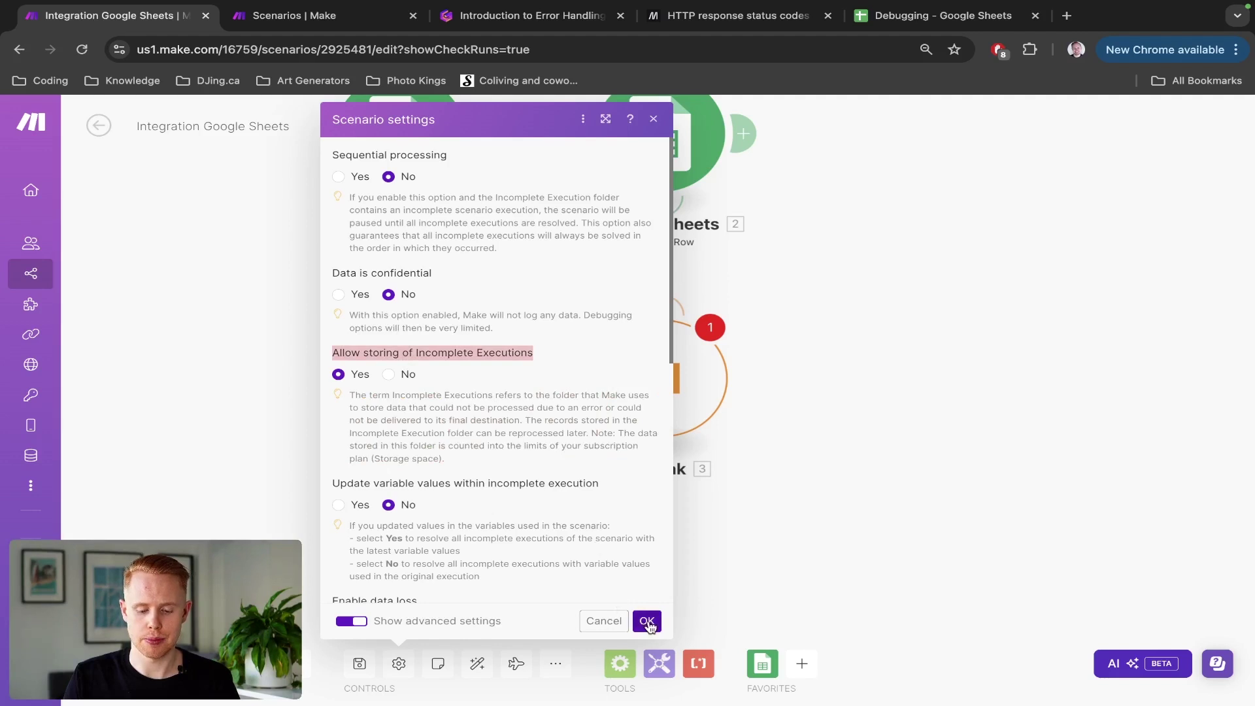
{"action": "left_click", "coordinate": [646, 621]}
Step: Save, delete the Break handler, and start a new error handler route on Update a Row
{"action": "left_click", "coordinate": [360, 663]}
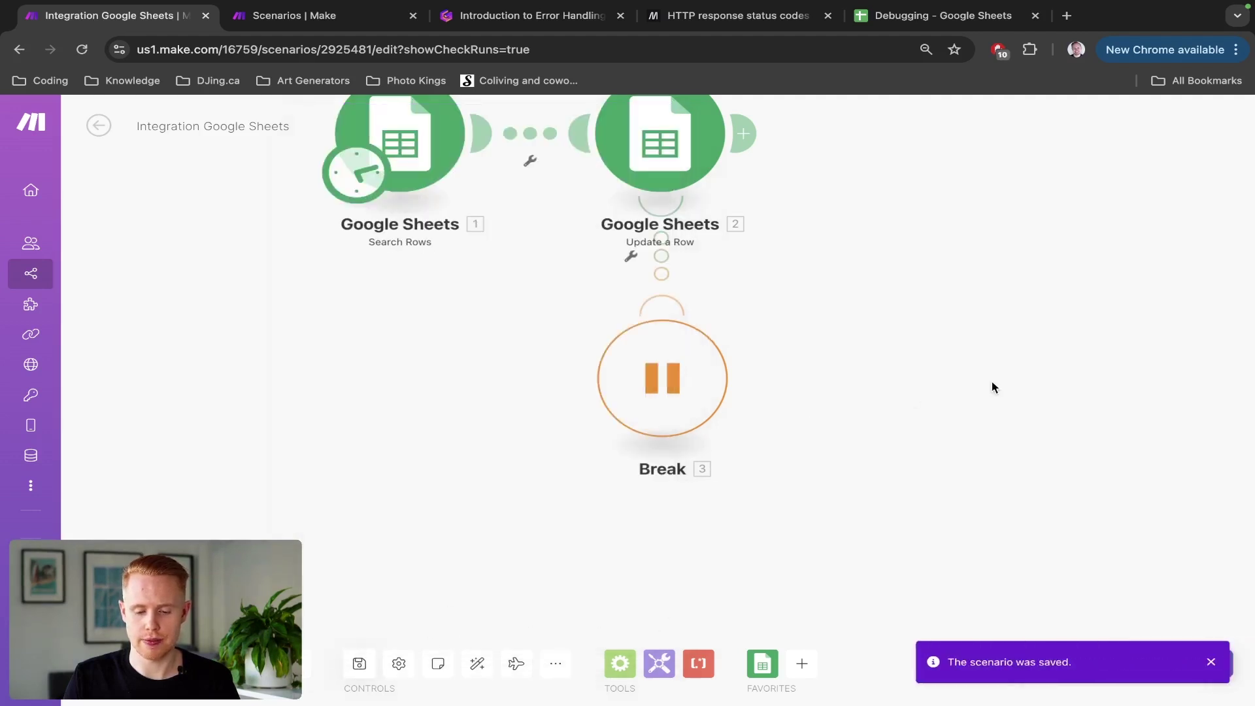
{"action": "left_click_drag", "start_coordinate": [992, 390], "coordinate": [841, 441]}
{"action": "right_click", "coordinate": [549, 424]}
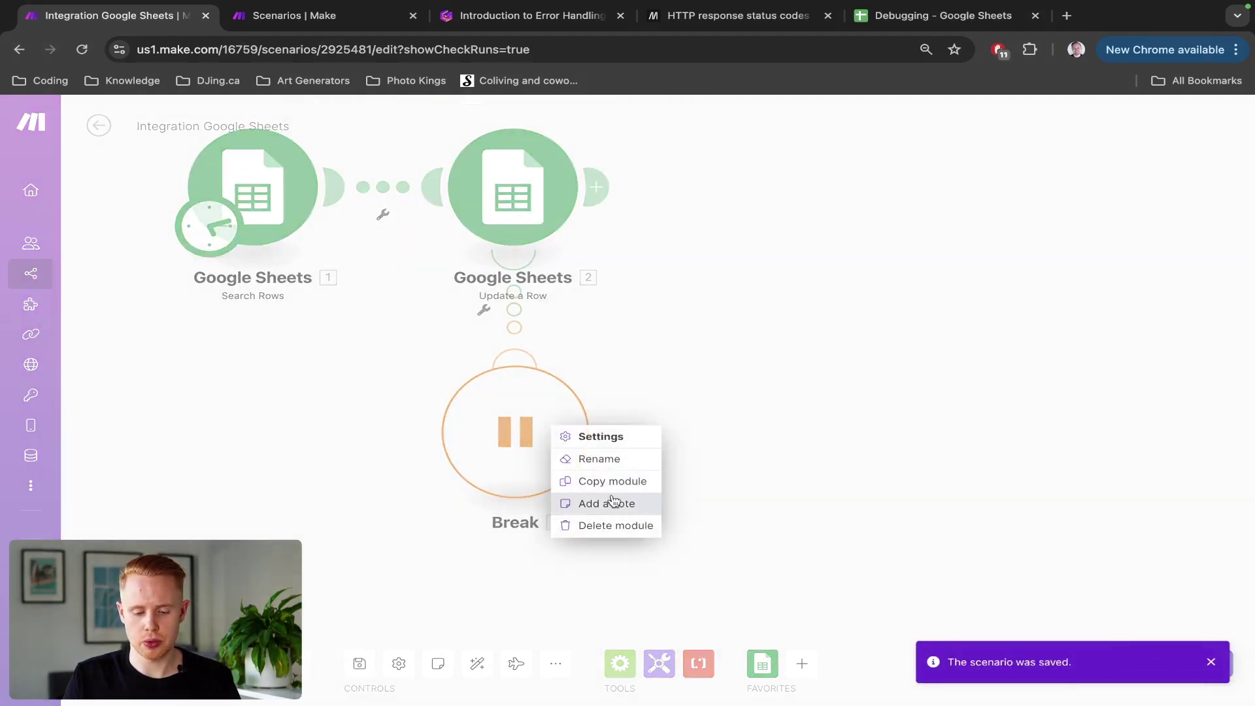
{"action": "left_click", "coordinate": [613, 526]}
{"action": "right_click", "coordinate": [507, 193]}
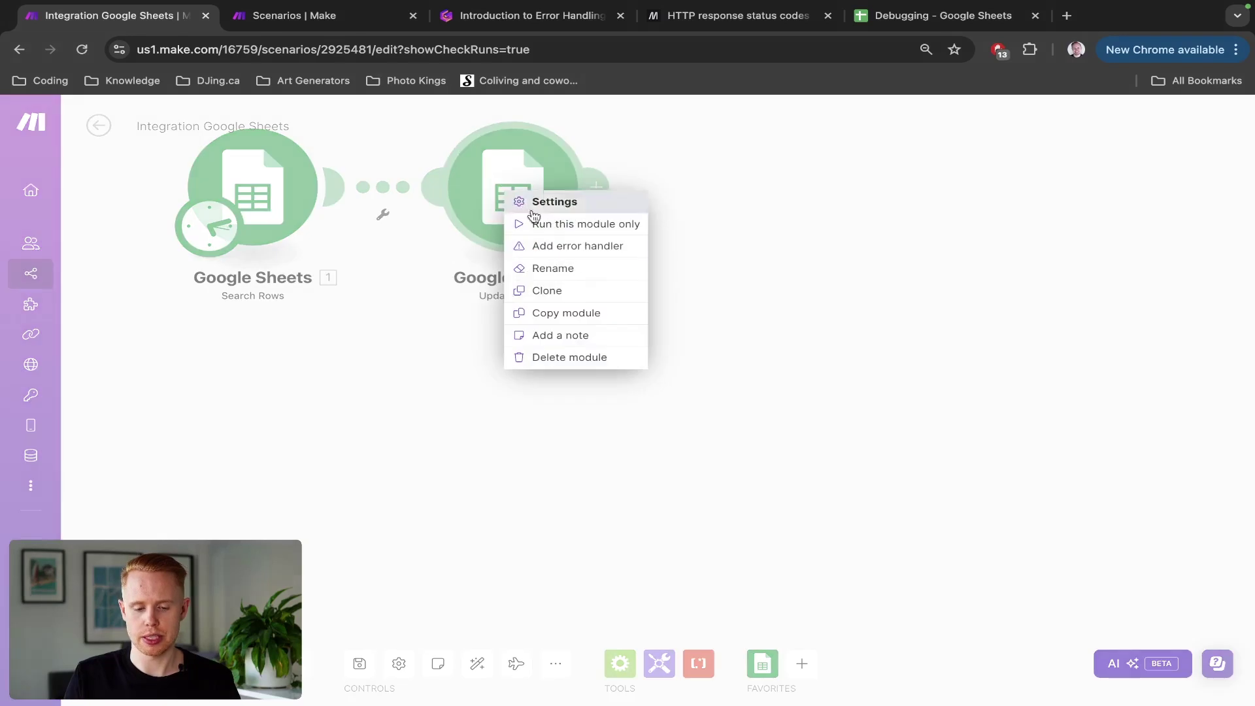
{"action": "left_click", "coordinate": [587, 247]}
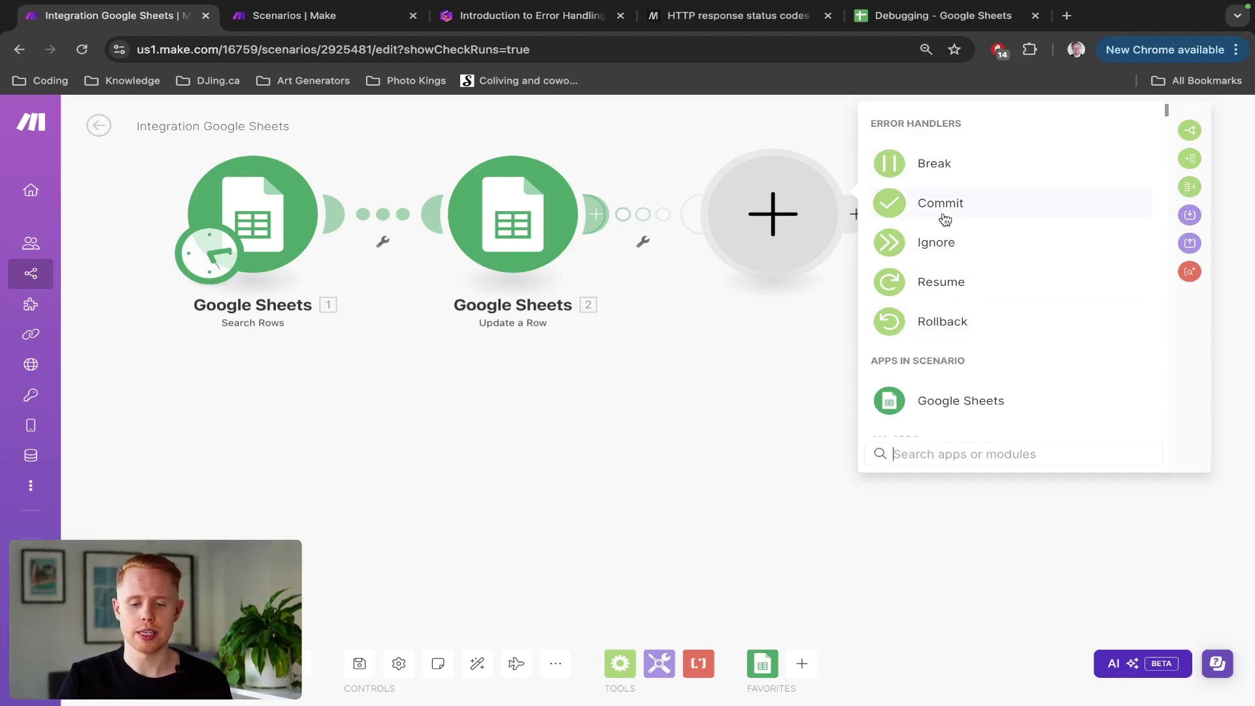
Step: Pick Ignore as the handler, place it below Update a Row, and save the scenario
{"action": "left_click", "coordinate": [954, 246]}
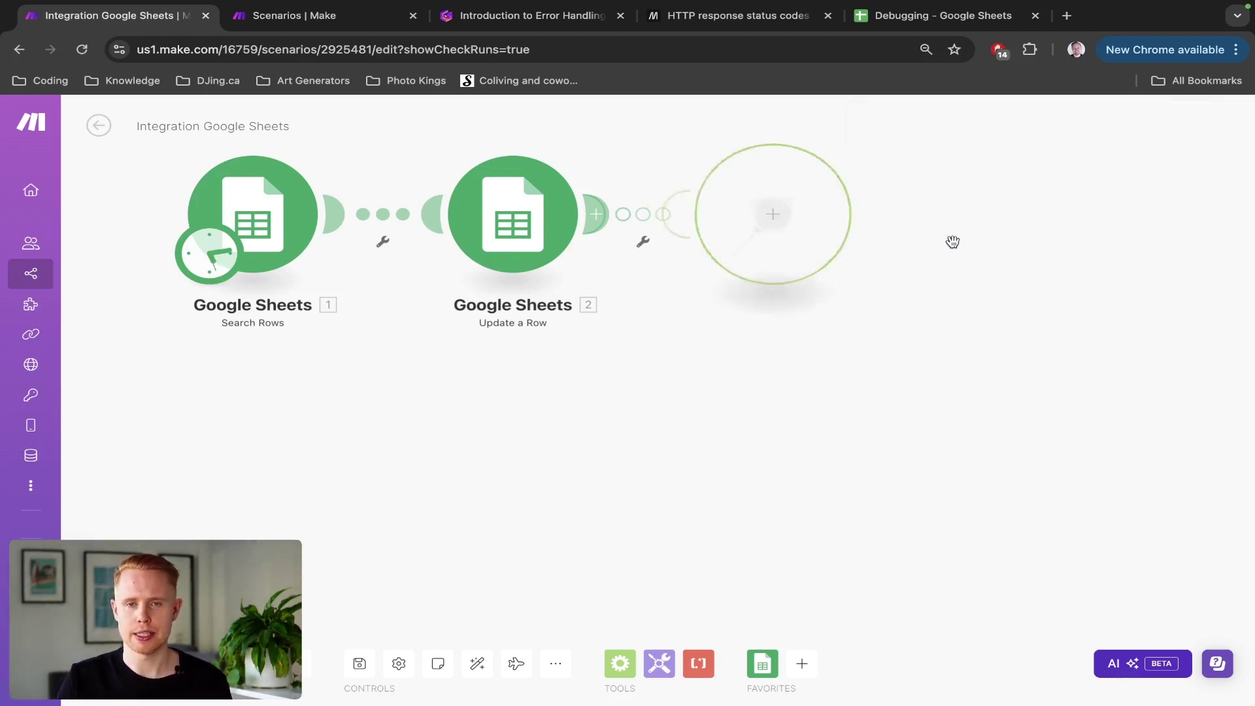
{"action": "left_click_drag", "start_coordinate": [739, 223], "coordinate": [502, 442]}
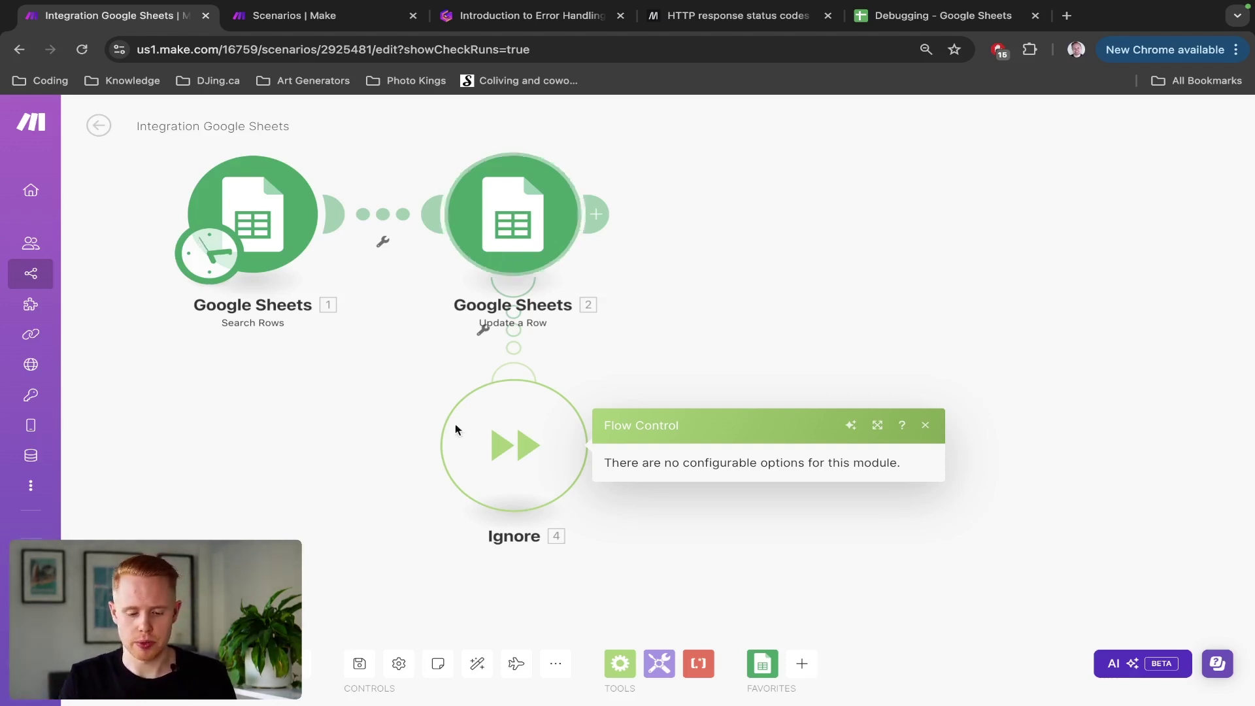
{"action": "left_click", "coordinate": [360, 665]}
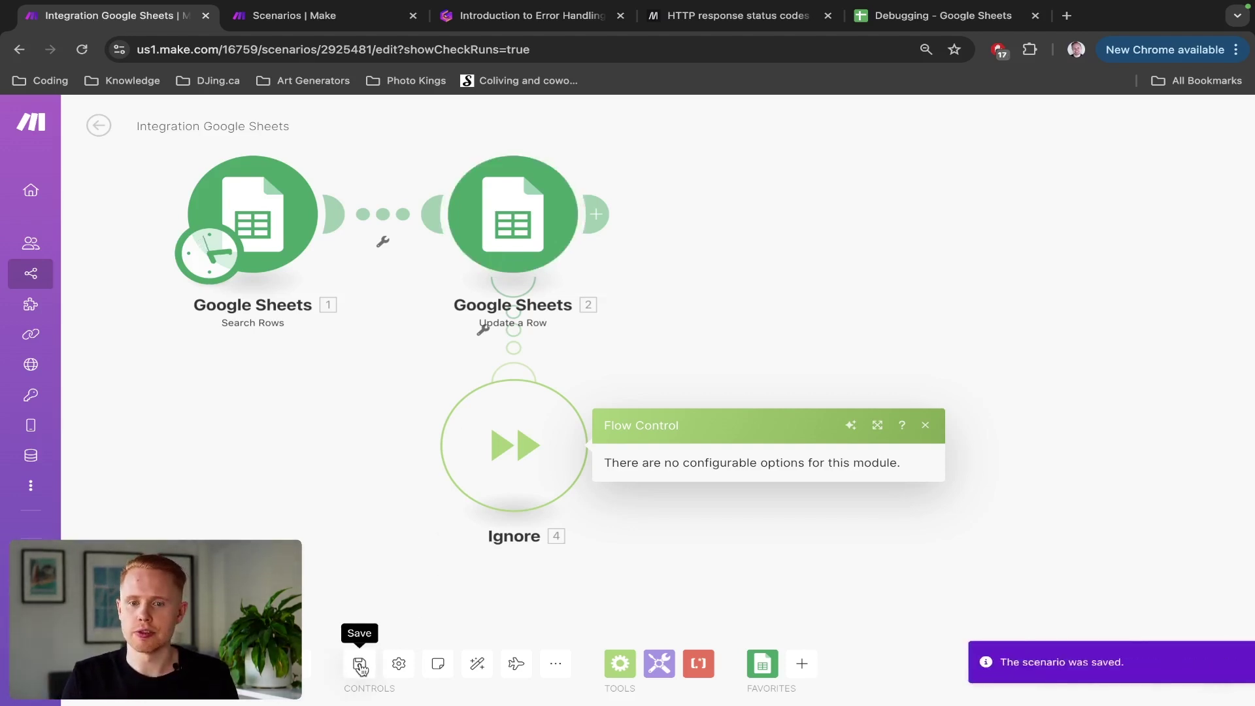
{"action": "left_click", "coordinate": [360, 665]}
{"action": "left_click", "coordinate": [360, 665]}
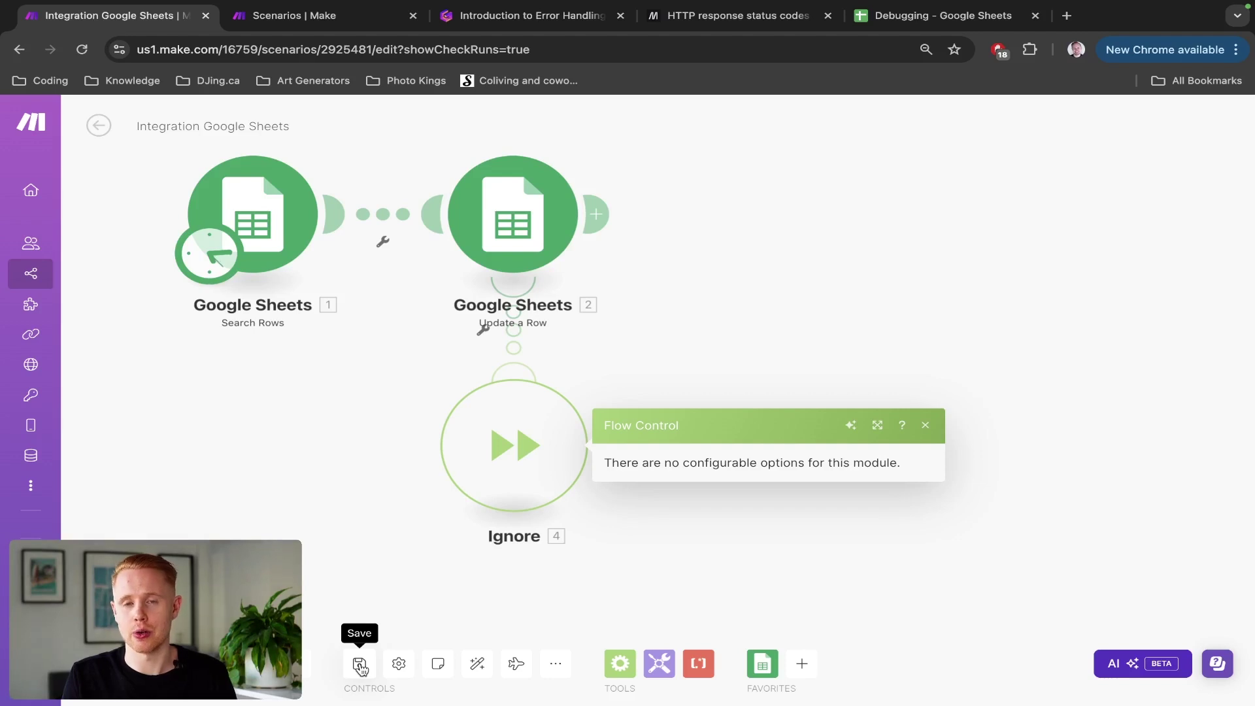
Step: Replace the Ignore handler with a Resume error handler on Update a Row
{"action": "right_click", "coordinate": [501, 458]}
{"action": "left_click", "coordinate": [587, 565]}
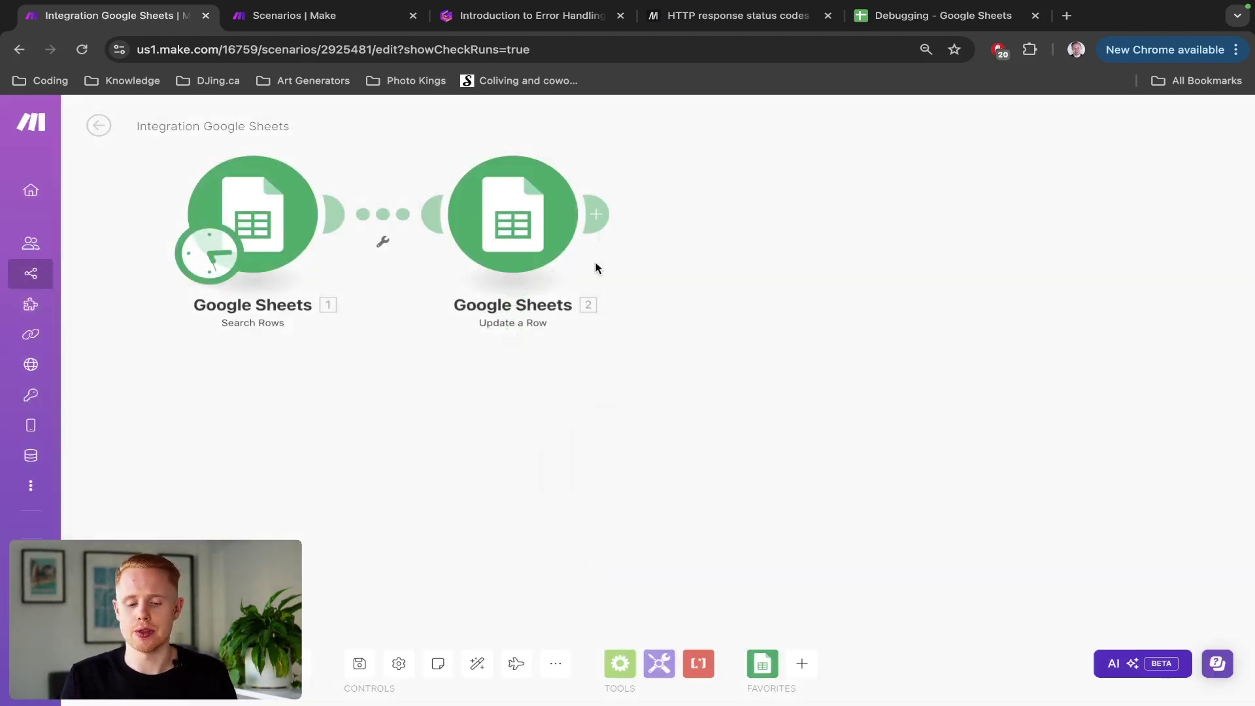
{"action": "left_click", "coordinate": [598, 218]}
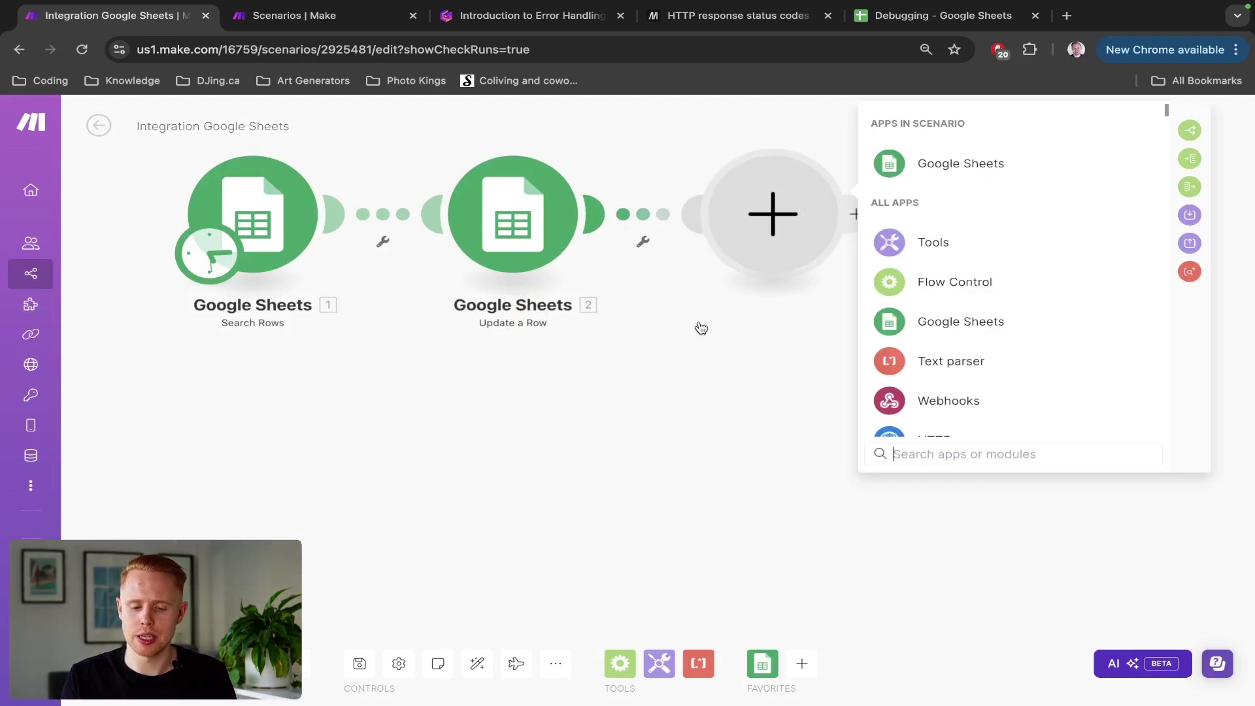
{"action": "left_click", "coordinate": [664, 289]}
{"action": "right_click", "coordinate": [538, 237]}
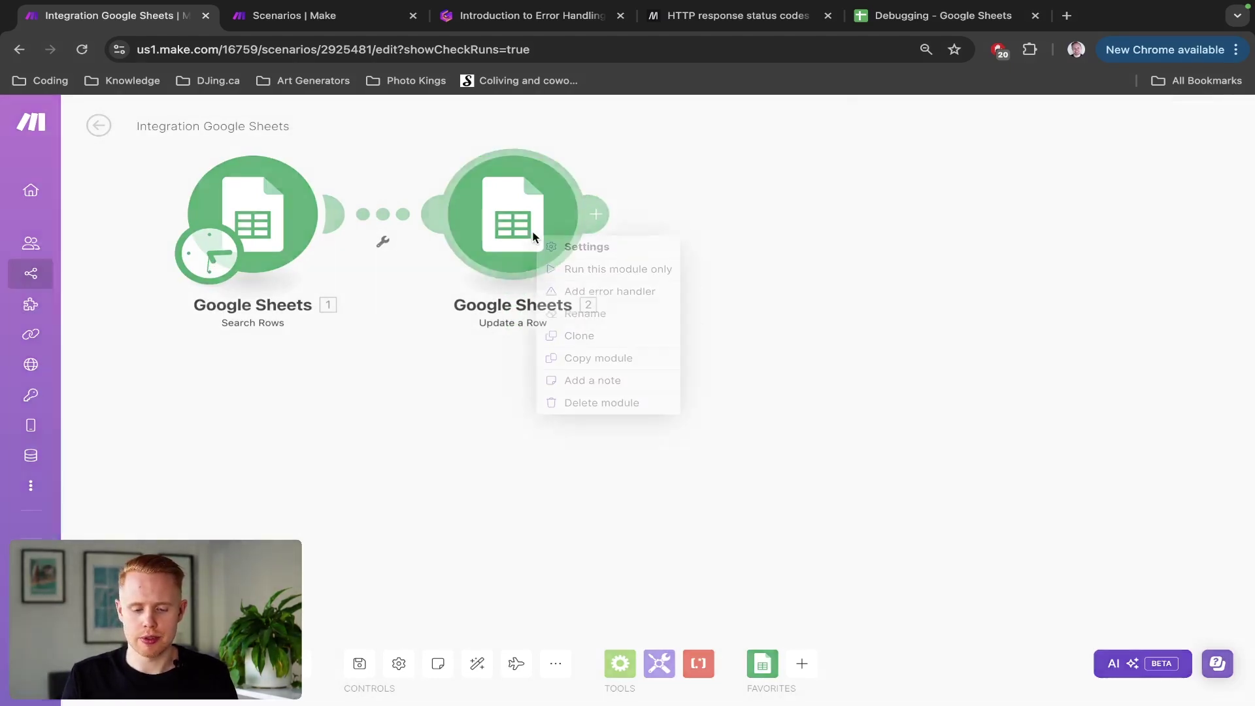
{"action": "left_click", "coordinate": [595, 292]}
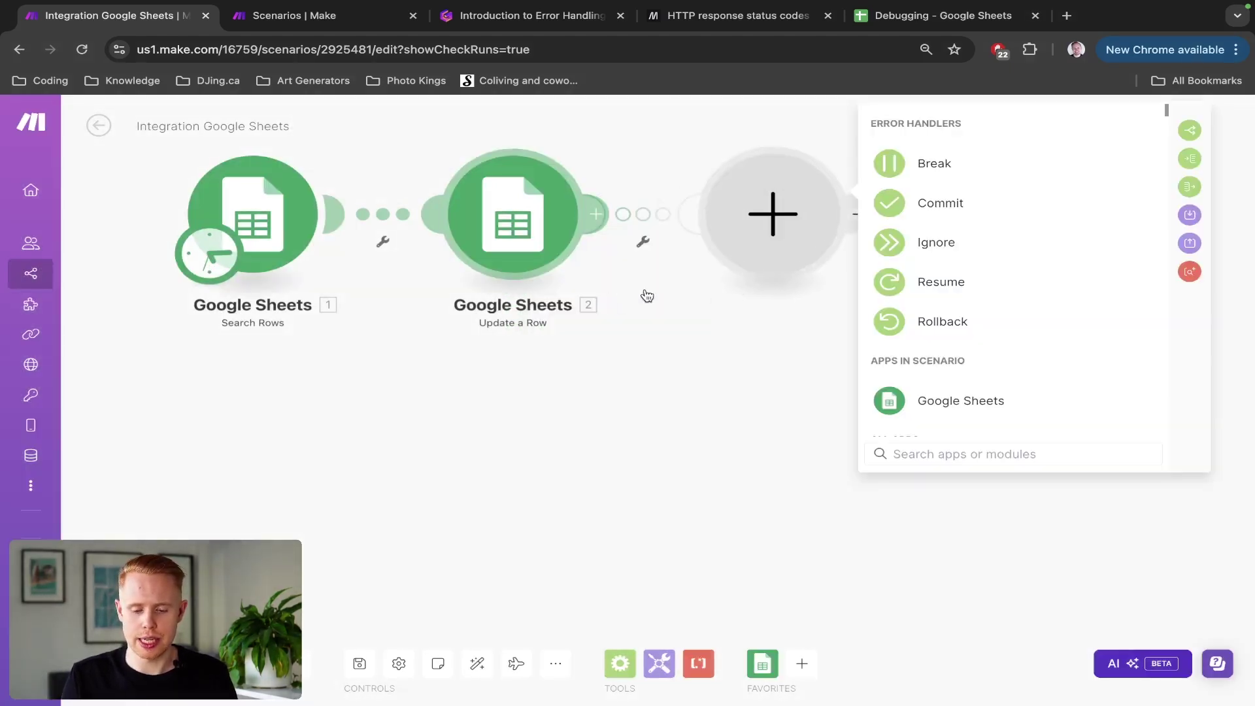
{"action": "left_click", "coordinate": [935, 288]}
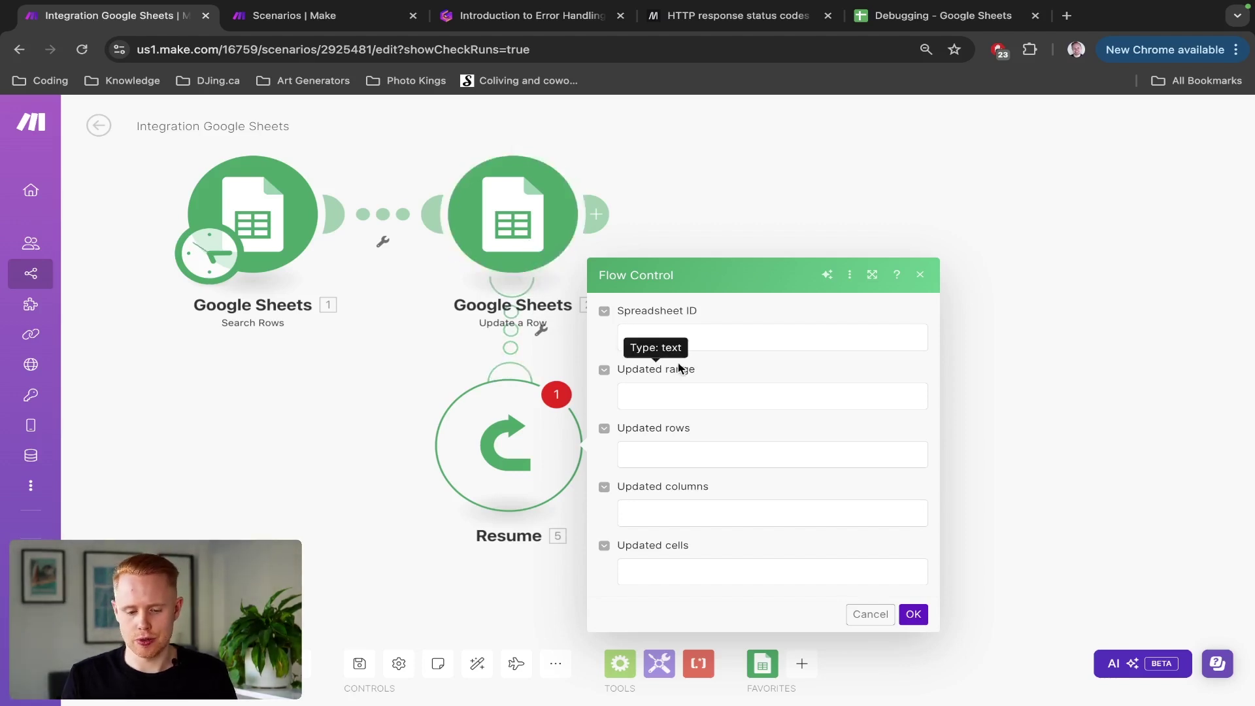
Step: Fill the Spreadsheet ID and Updated range fallback values with their own field names
{"action": "triple_click", "coordinate": [692, 309]}
{"action": "key", "text": "ctrl+c"}
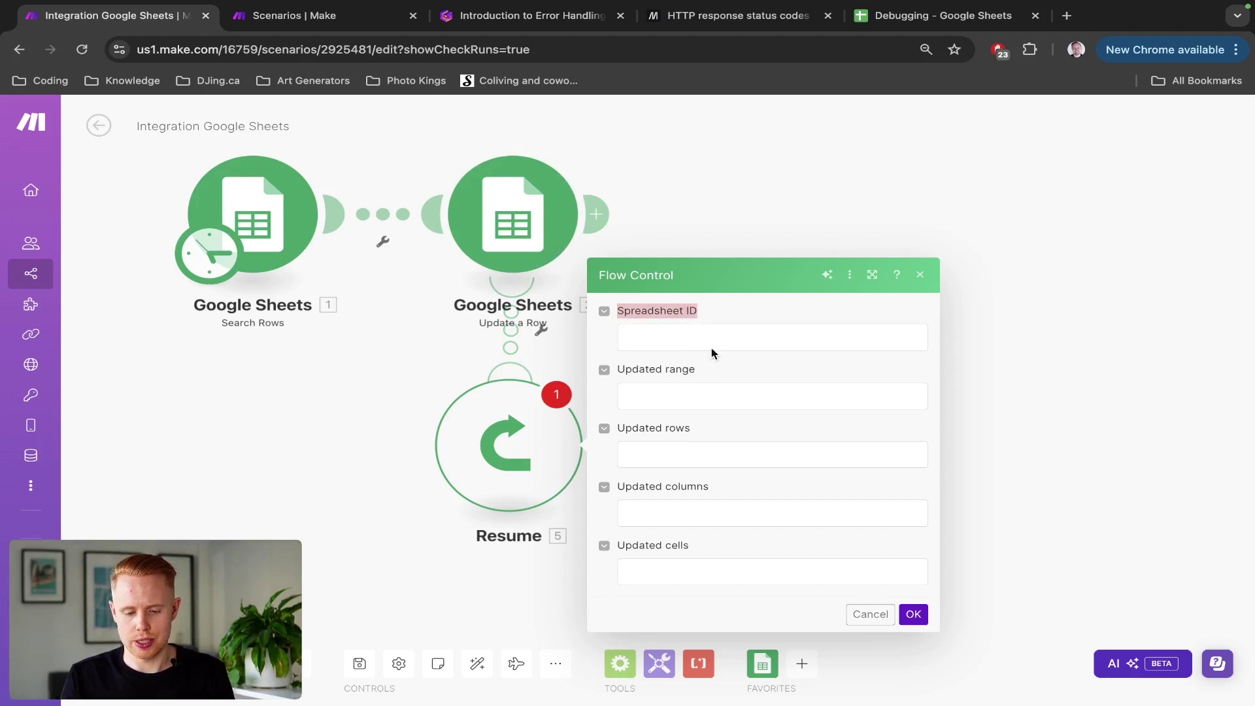
{"action": "left_click", "coordinate": [712, 353]}
{"action": "key", "text": "ctrl+v"}
{"action": "triple_click", "coordinate": [691, 371]}
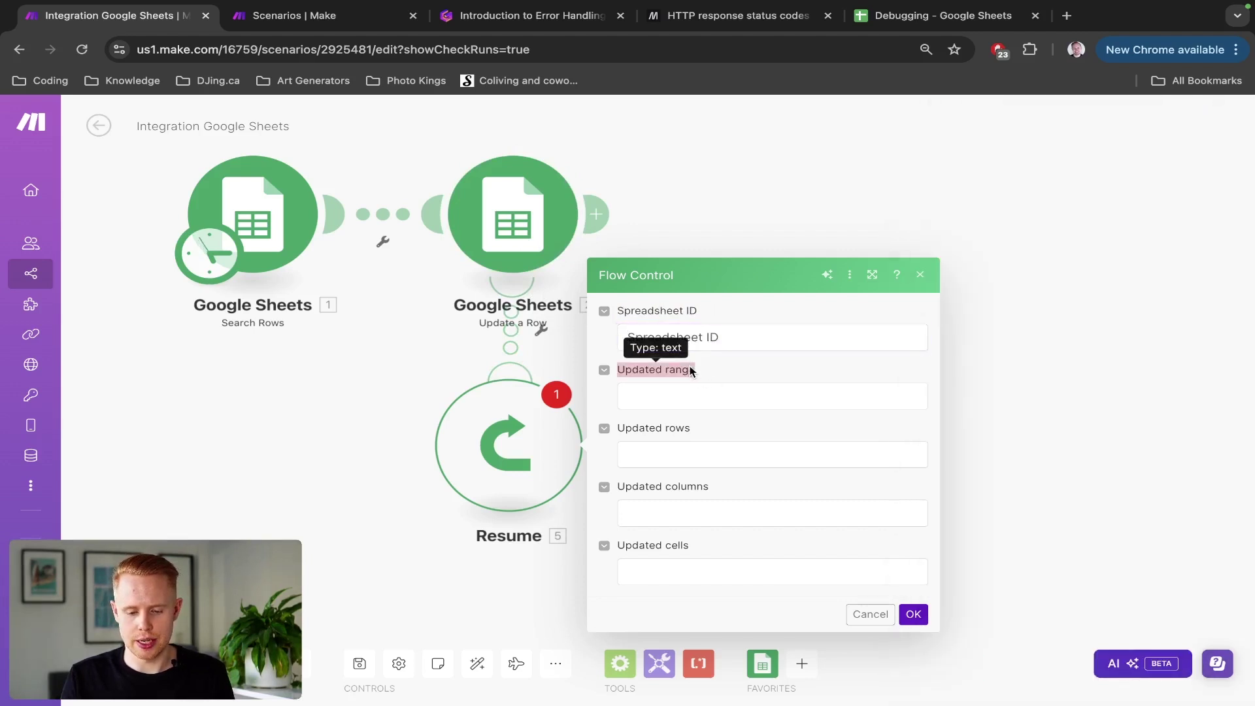
{"action": "left_click", "coordinate": [686, 391]}
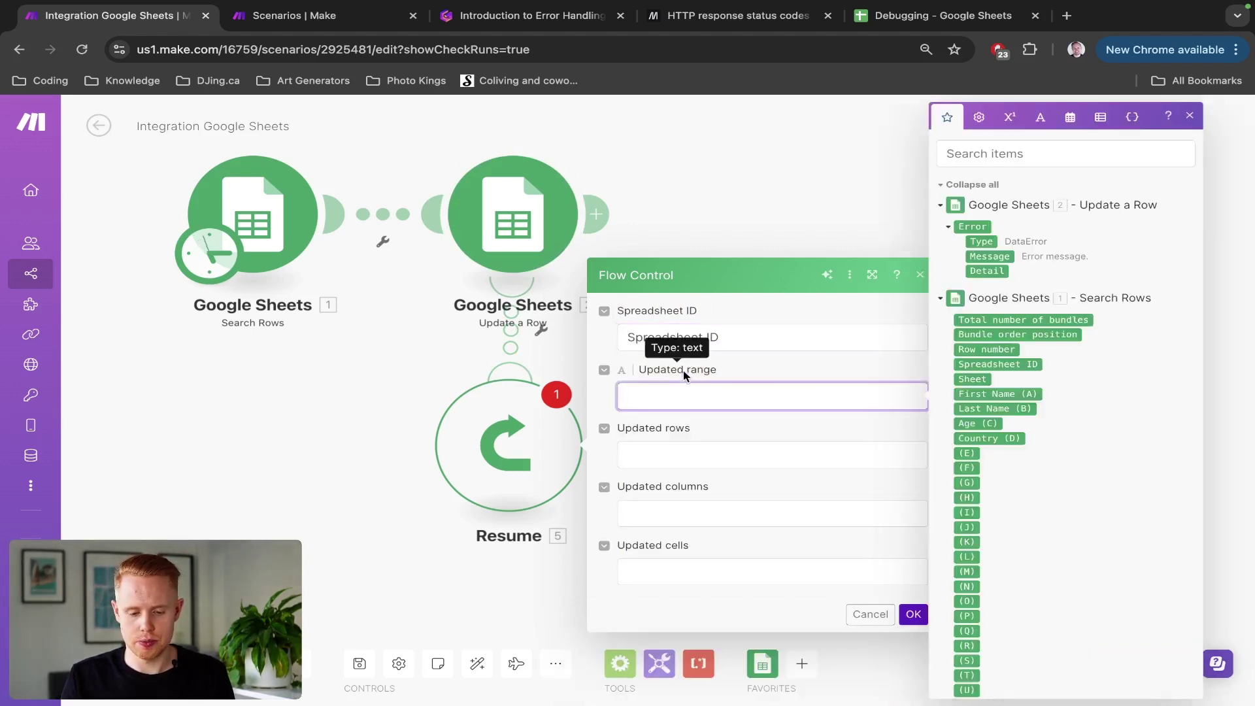
{"action": "triple_click", "coordinate": [685, 371]}
{"action": "left_click", "coordinate": [686, 399]}
{"action": "type", "text": "Updated range"}
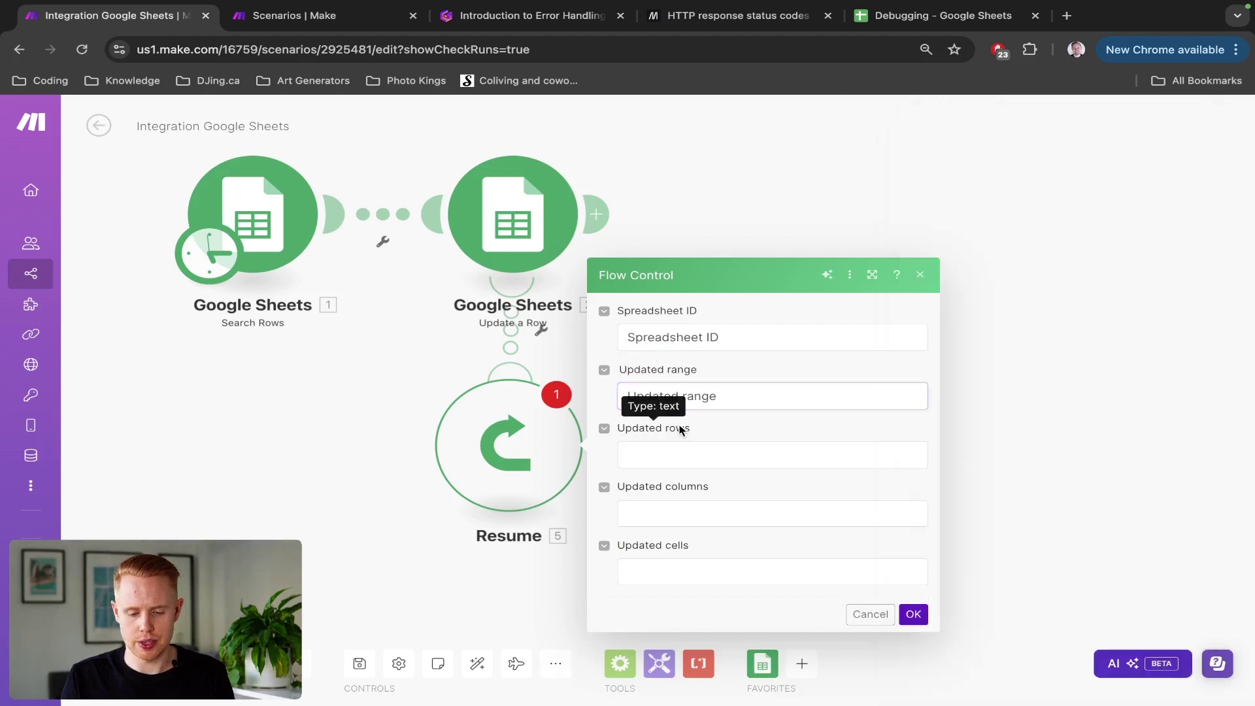
Step: Fill Updated rows, Updated columns and Updated cells fallbacks with their names, then confirm
{"action": "triple_click", "coordinate": [680, 429]}
{"action": "left_click", "coordinate": [685, 451]}
{"action": "type", "text": "Updated rows"}
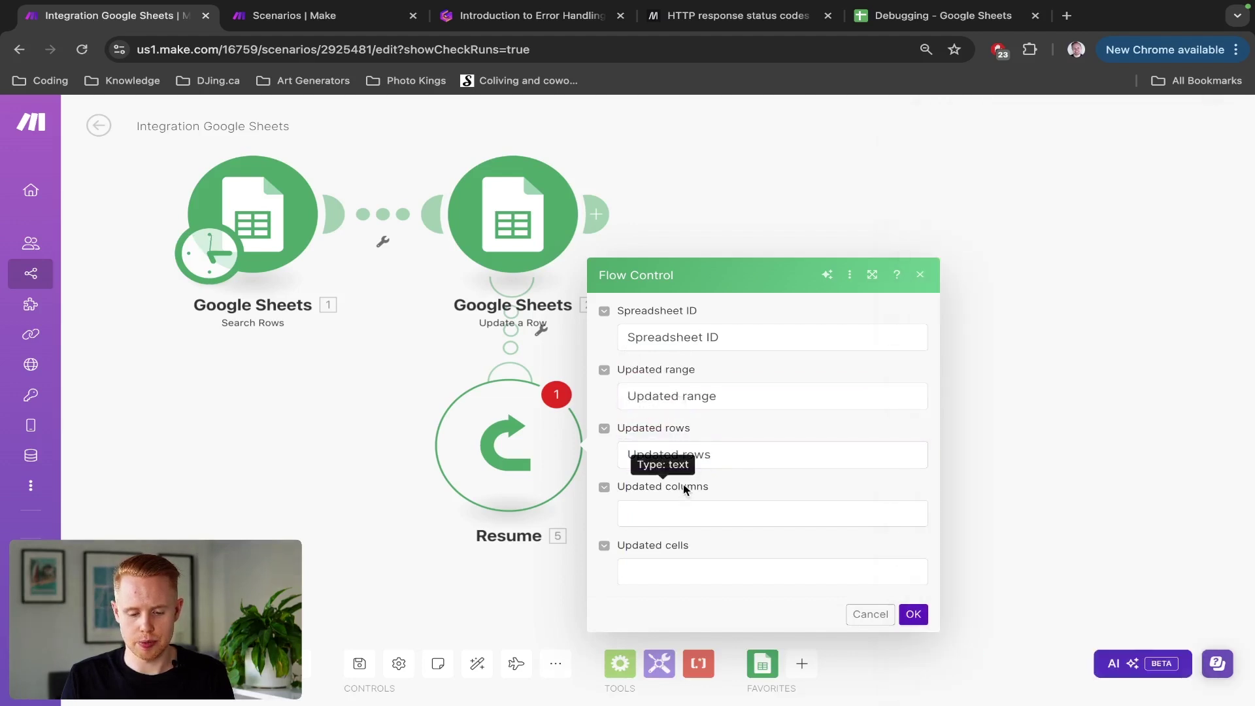
{"action": "triple_click", "coordinate": [684, 488]}
{"action": "left_click", "coordinate": [689, 517]}
{"action": "type", "text": "Updated columns"}
{"action": "triple_click", "coordinate": [671, 545]}
{"action": "key", "text": "ctrl+c"}
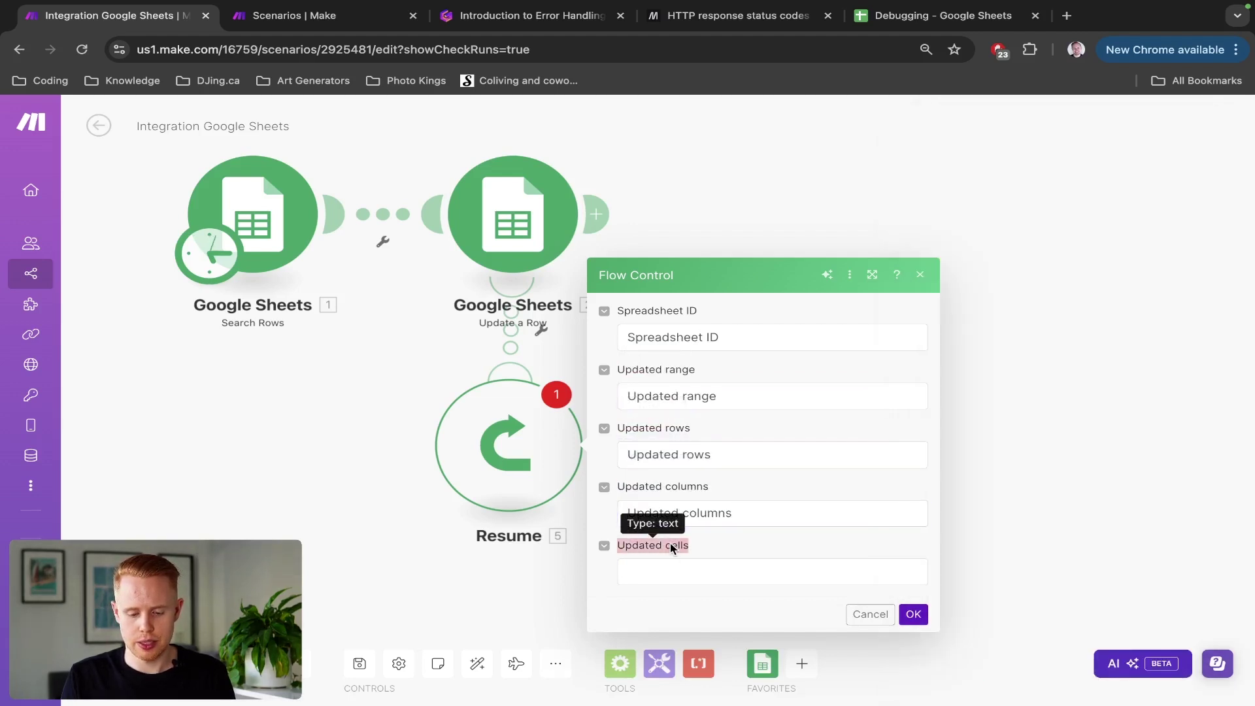
{"action": "left_click", "coordinate": [686, 571]}
{"action": "key", "text": "ctrl+v"}
{"action": "left_click", "coordinate": [913, 615]}
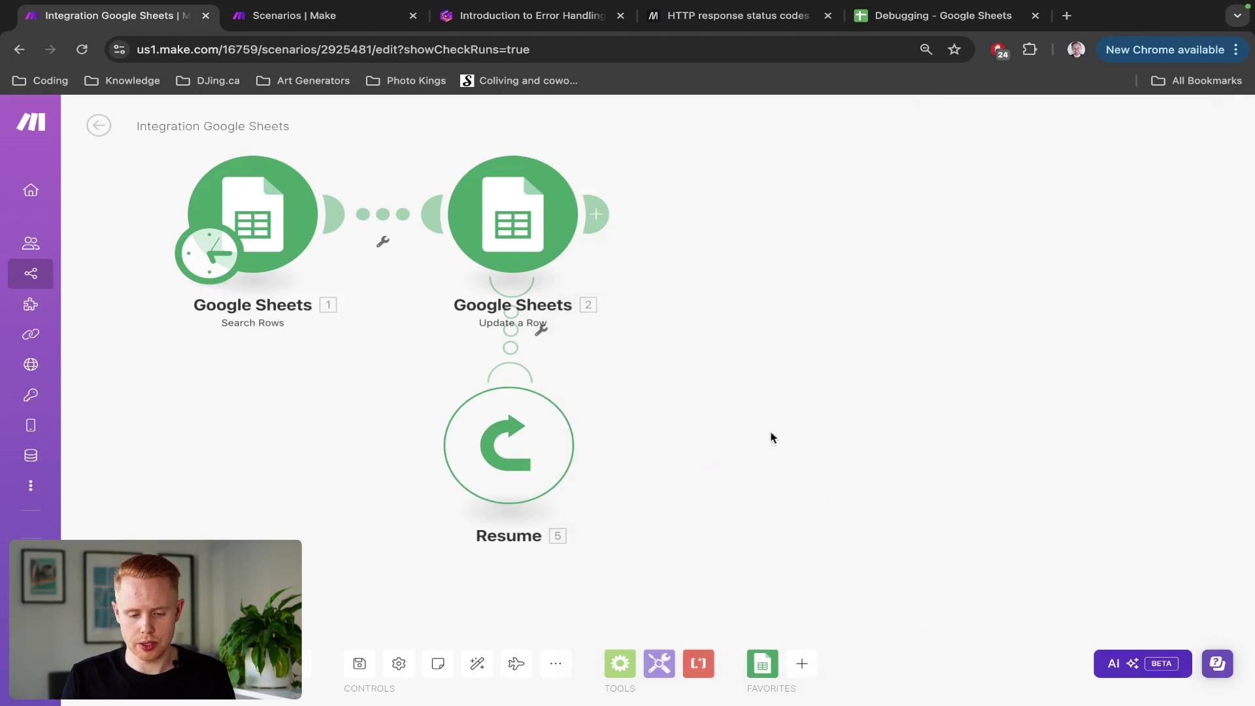
Step: Insert a Tools Set variable module after Update a Row named 'Test varialbe', mapped to its Spreadsheet ID
{"action": "left_click", "coordinate": [609, 218]}
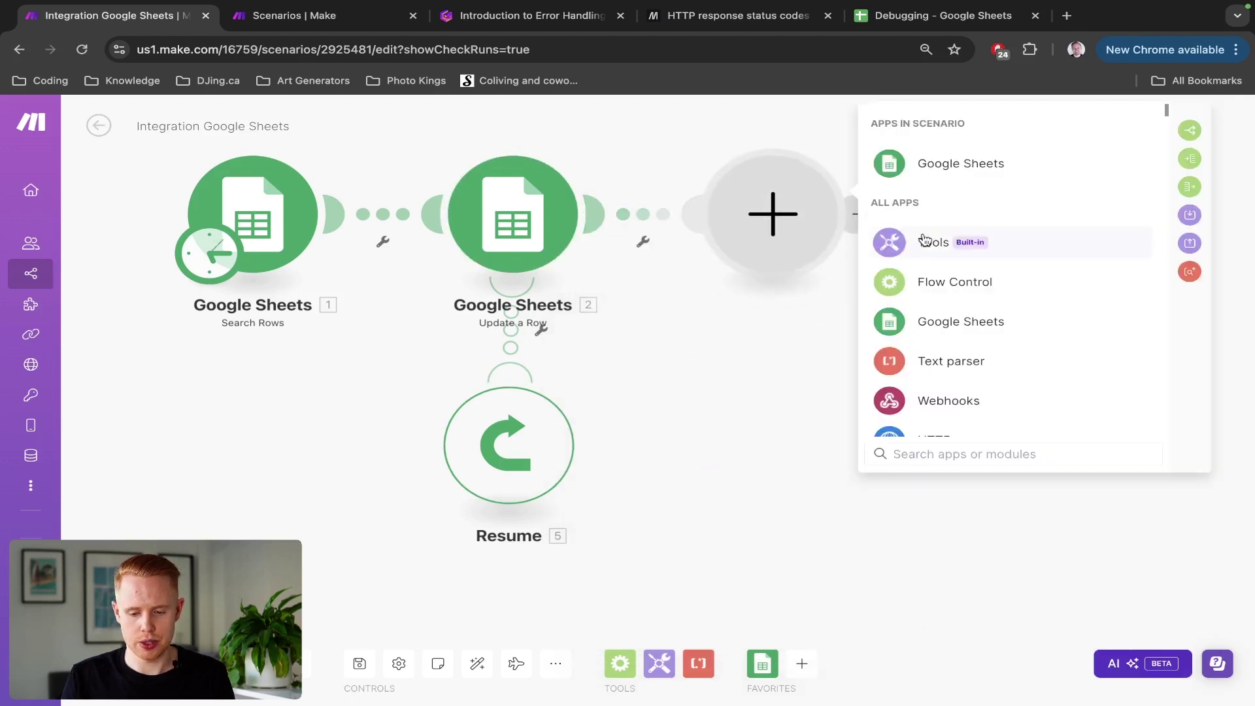
{"action": "left_click", "coordinate": [924, 240]}
{"action": "left_click", "coordinate": [931, 415]}
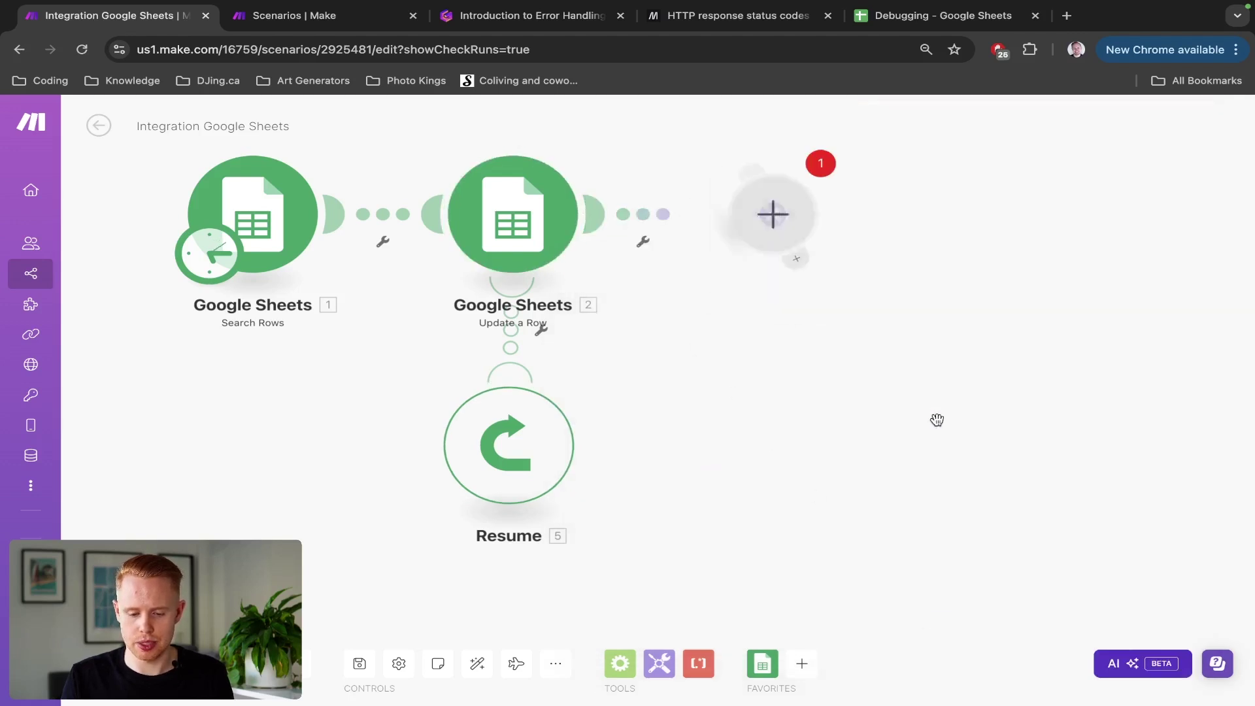
{"action": "left_click", "coordinate": [927, 200]}
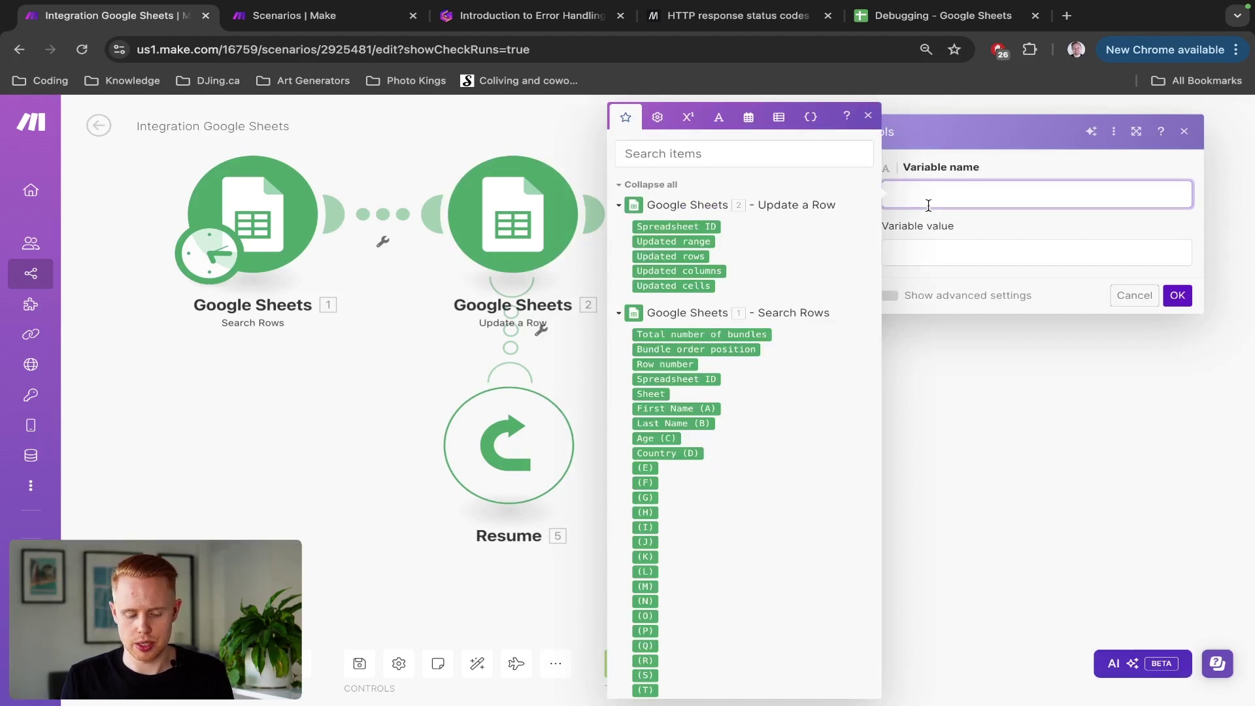
{"action": "type", "text": "Test varialbe"}
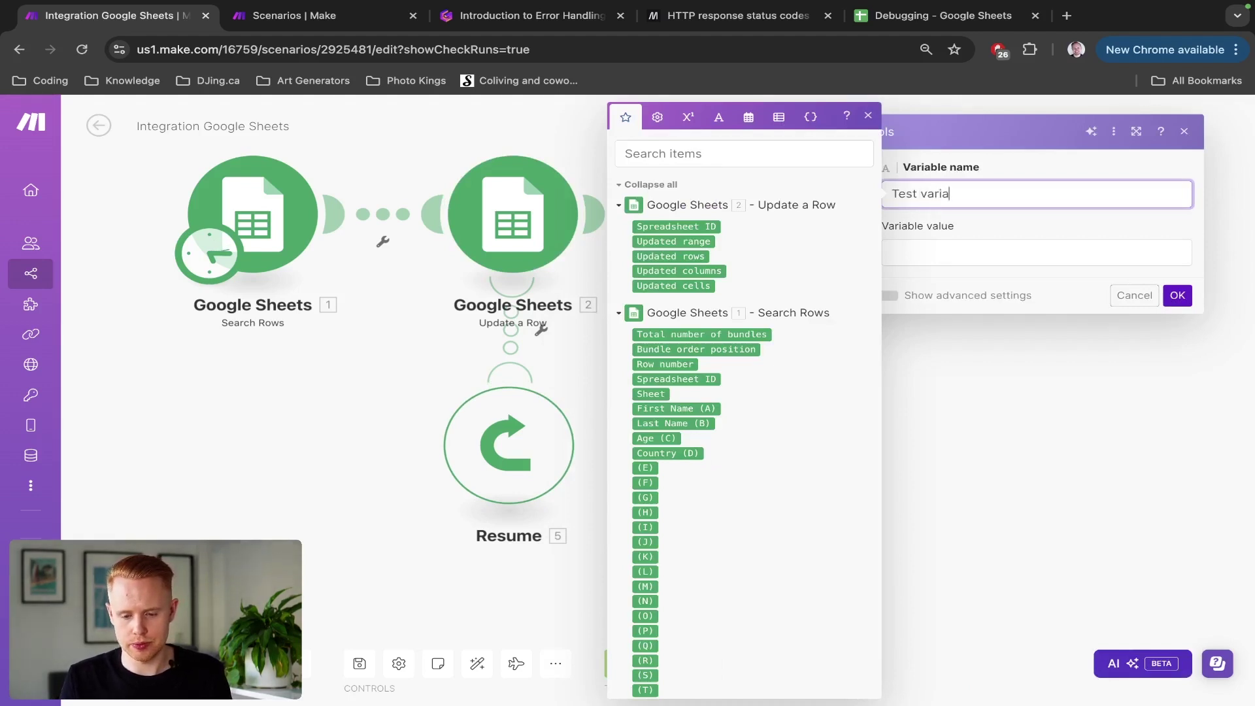
{"action": "left_click", "coordinate": [931, 249]}
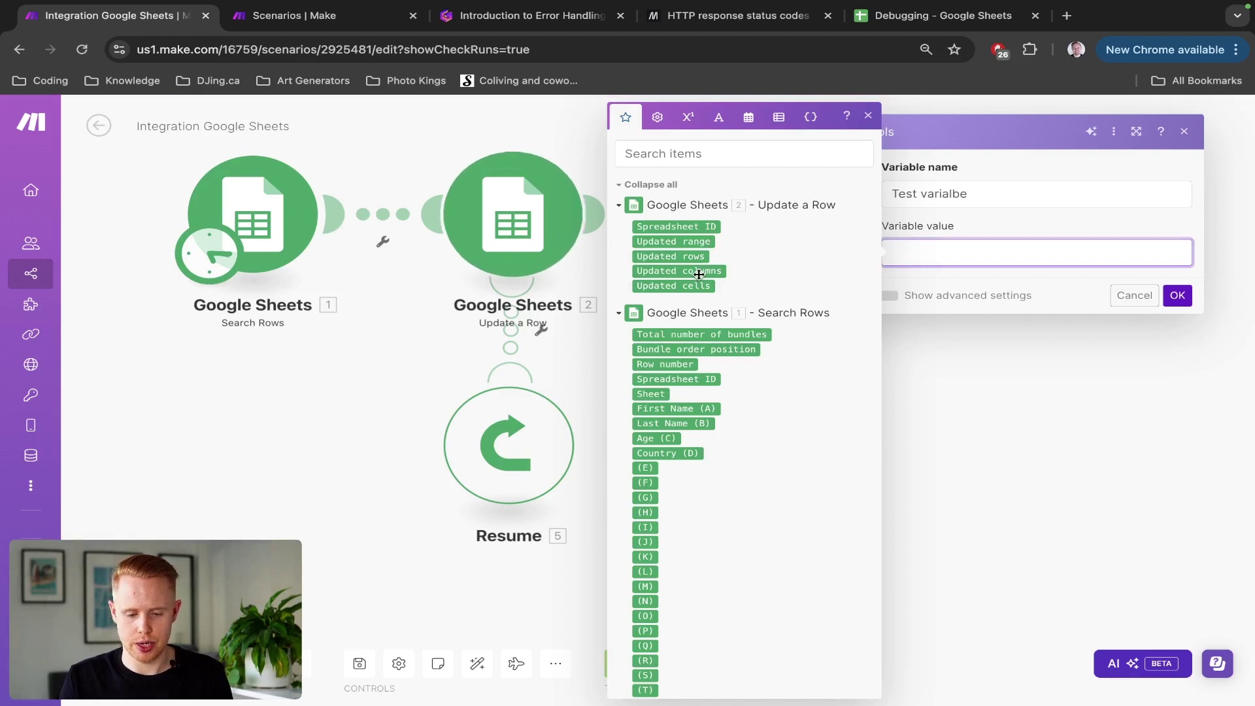
{"action": "left_click_drag", "start_coordinate": [707, 264], "coordinate": [948, 252]}
{"action": "key", "text": "BackSpace"}
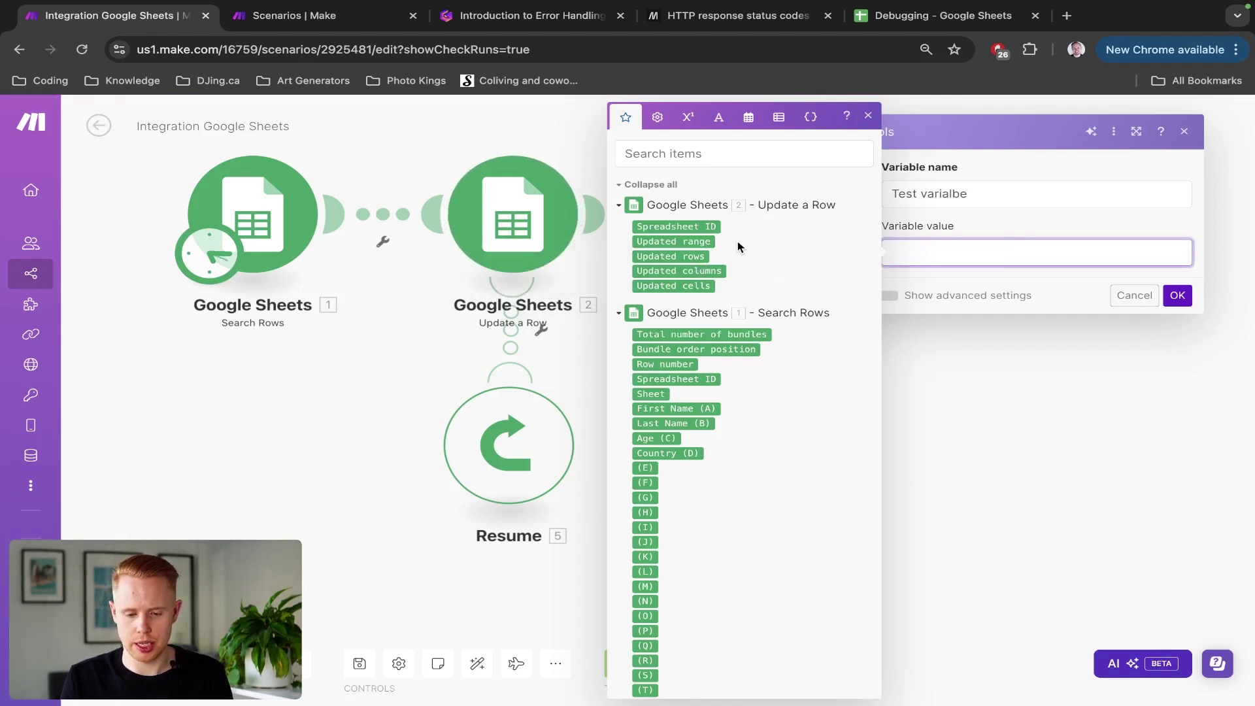
{"action": "left_click_drag", "start_coordinate": [712, 229], "coordinate": [1023, 264]}
Step: Confirm the Set variable module, run the scenario once, and check its output reads 'Spreadsheet ID'
{"action": "left_click", "coordinate": [1176, 296]}
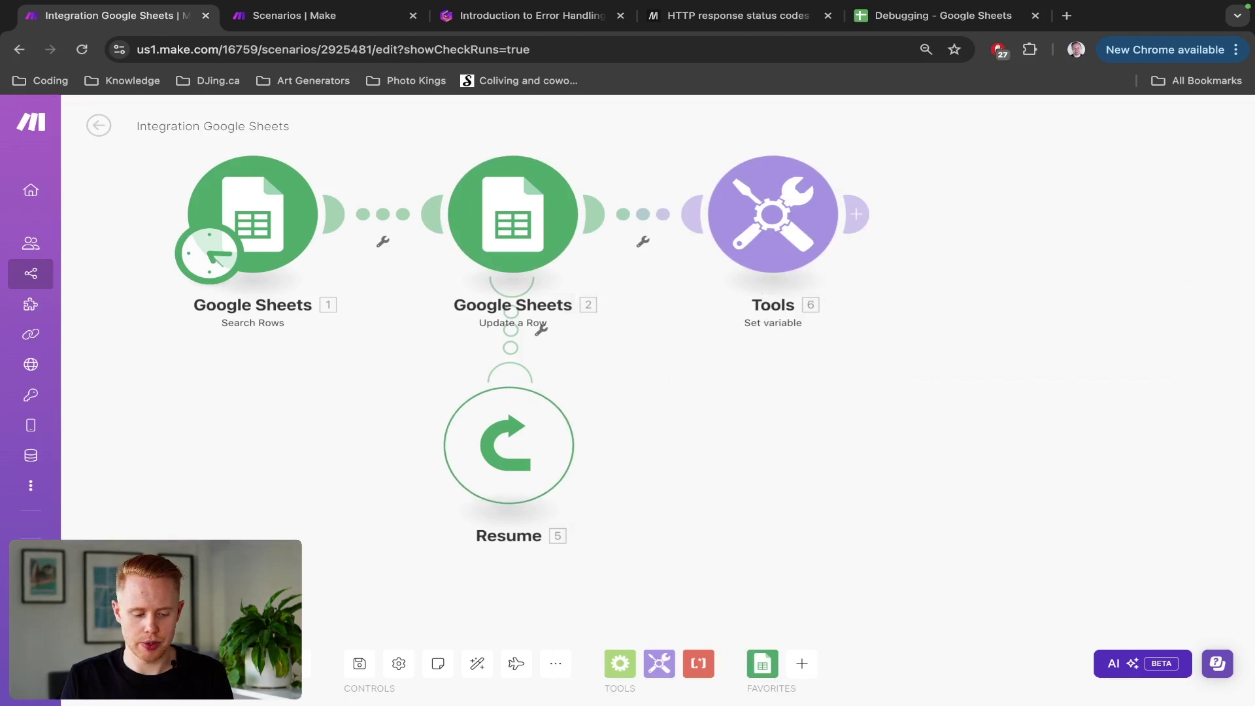
{"action": "left_click", "coordinate": [105, 664]}
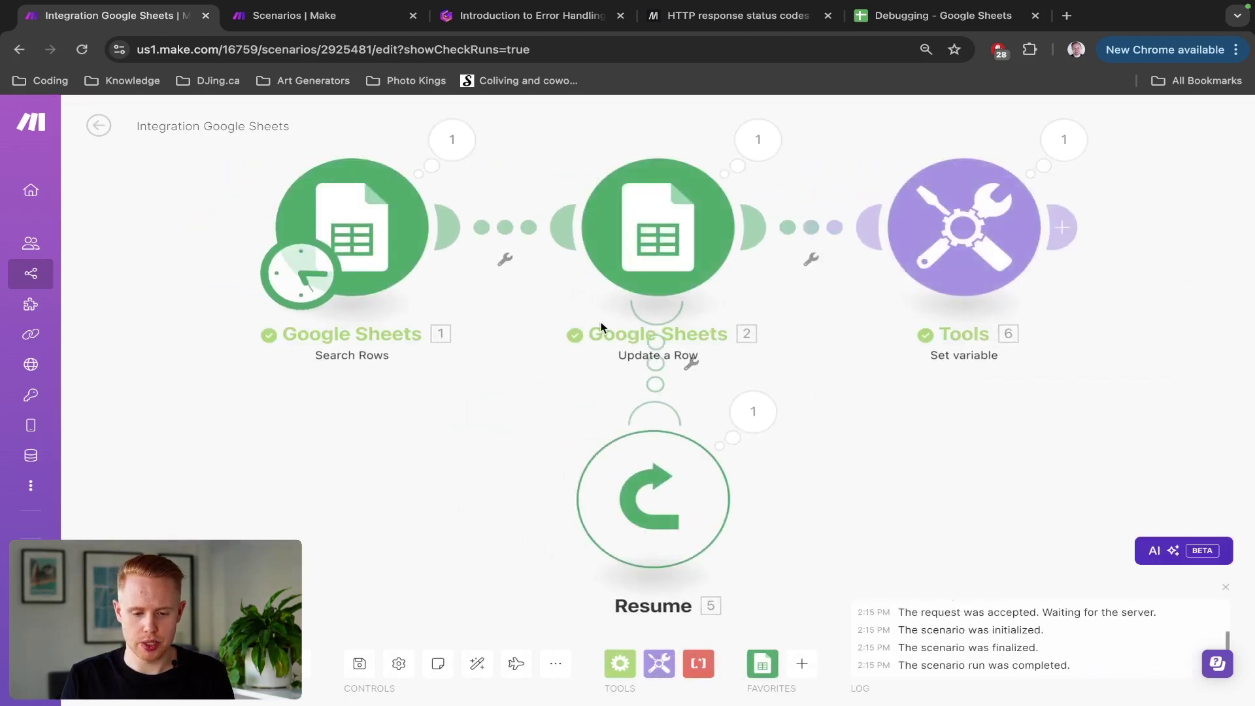
{"action": "left_click", "coordinate": [732, 397]}
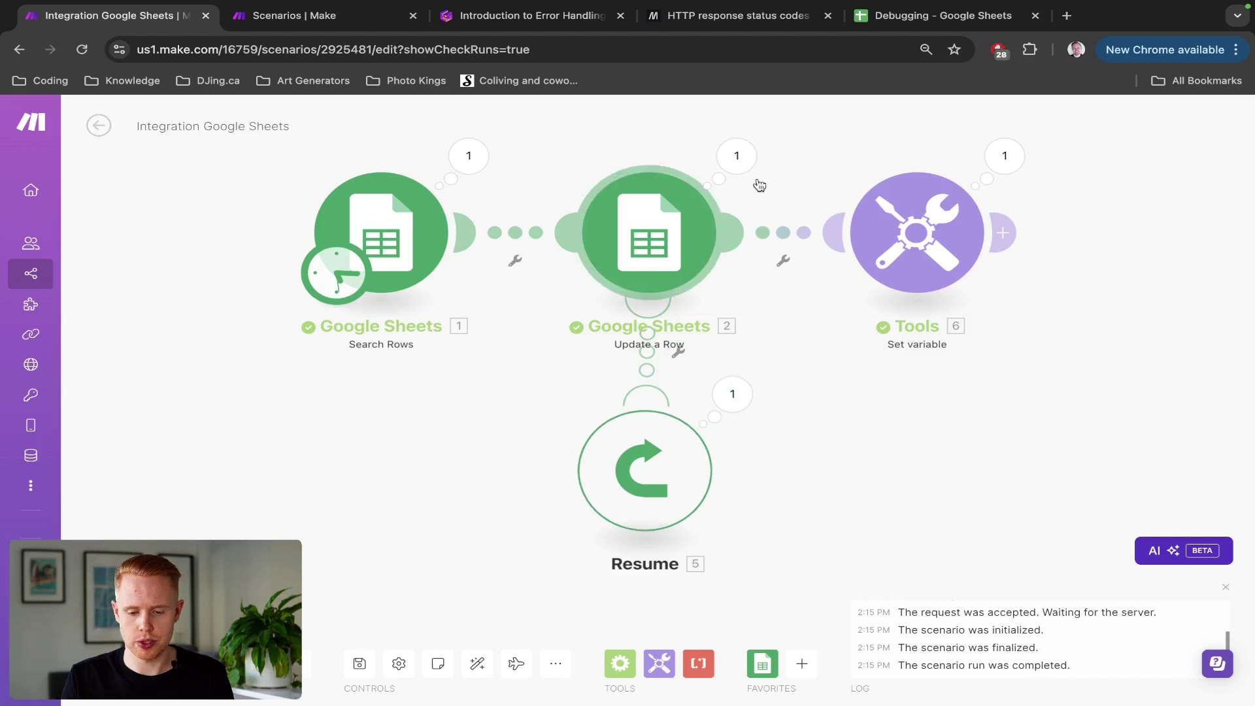
{"action": "left_click", "coordinate": [1004, 157]}
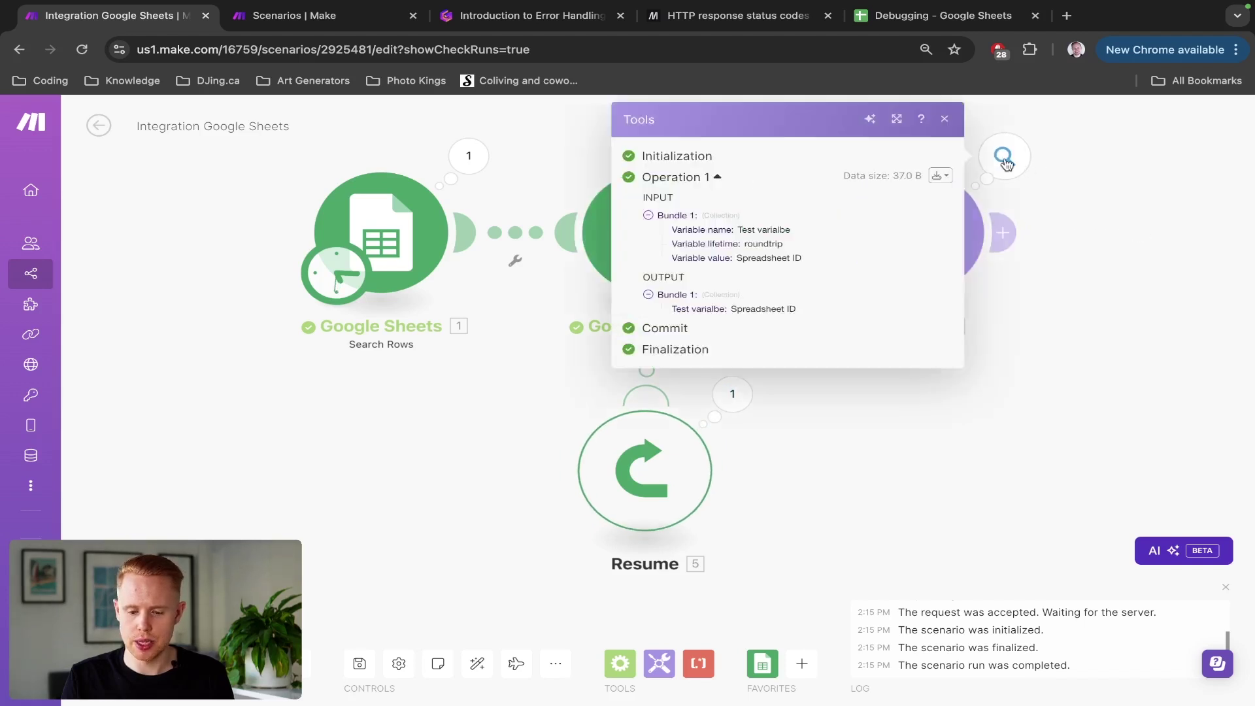
{"action": "left_click_drag", "start_coordinate": [730, 309], "coordinate": [800, 309]}
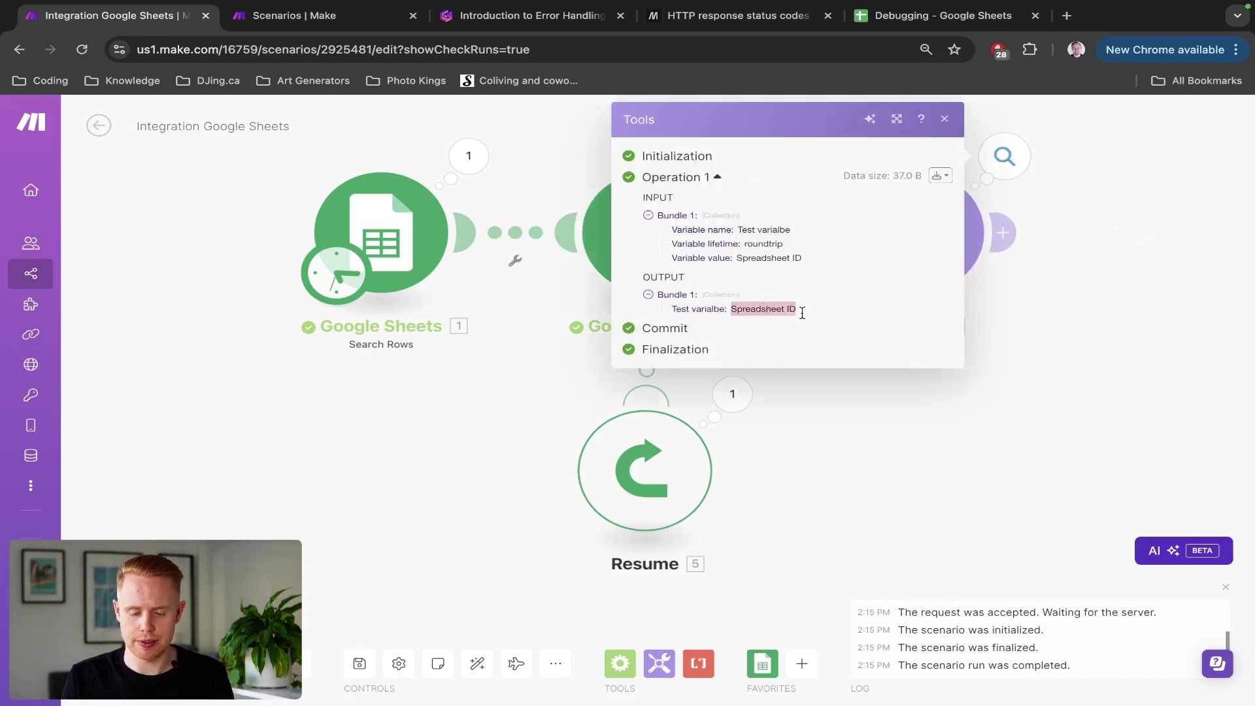
{"action": "left_click", "coordinate": [1034, 311]}
Step: Review the Resume handler's Spreadsheet ID fallback value and close it without changes
{"action": "left_click", "coordinate": [645, 470]}
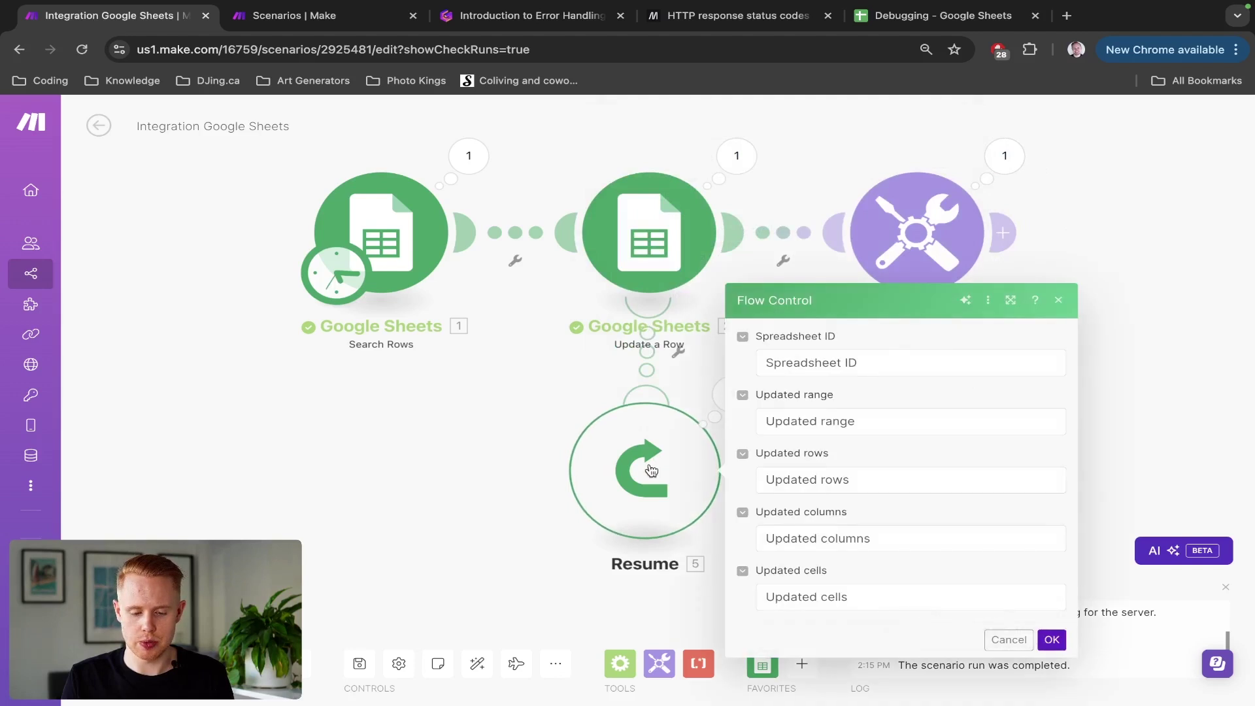
{"action": "left_click", "coordinate": [853, 364]}
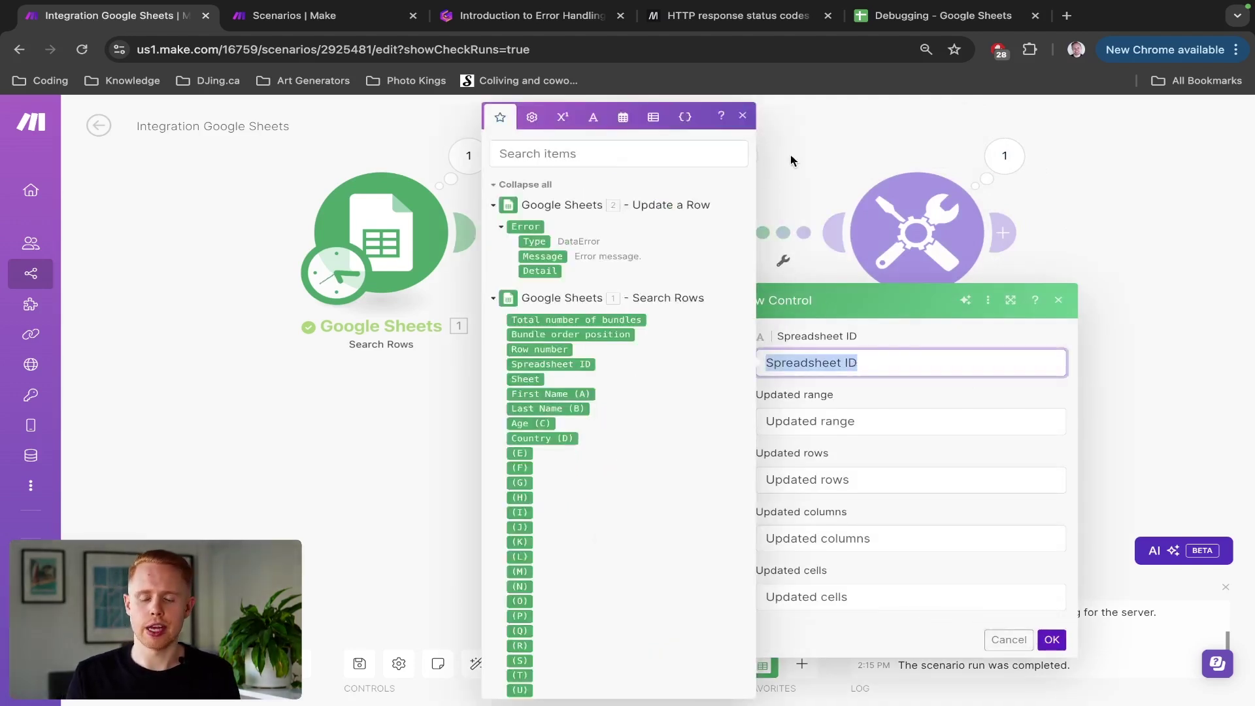
{"action": "key", "text": "Escape"}
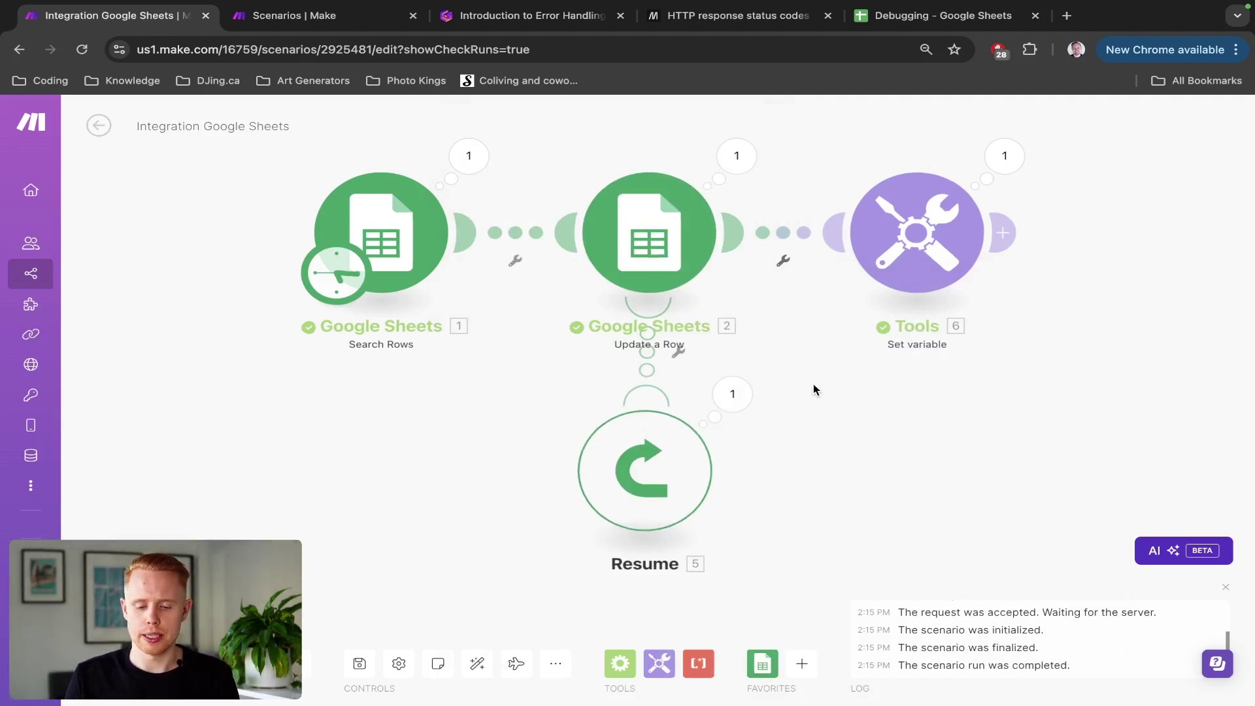
Step: Zoom out, save the scenario, and switch to the Gamma error-handling presentation
{"action": "scroll", "coordinate": [813, 389], "scroll_direction": "down", "scroll_amount": 2}
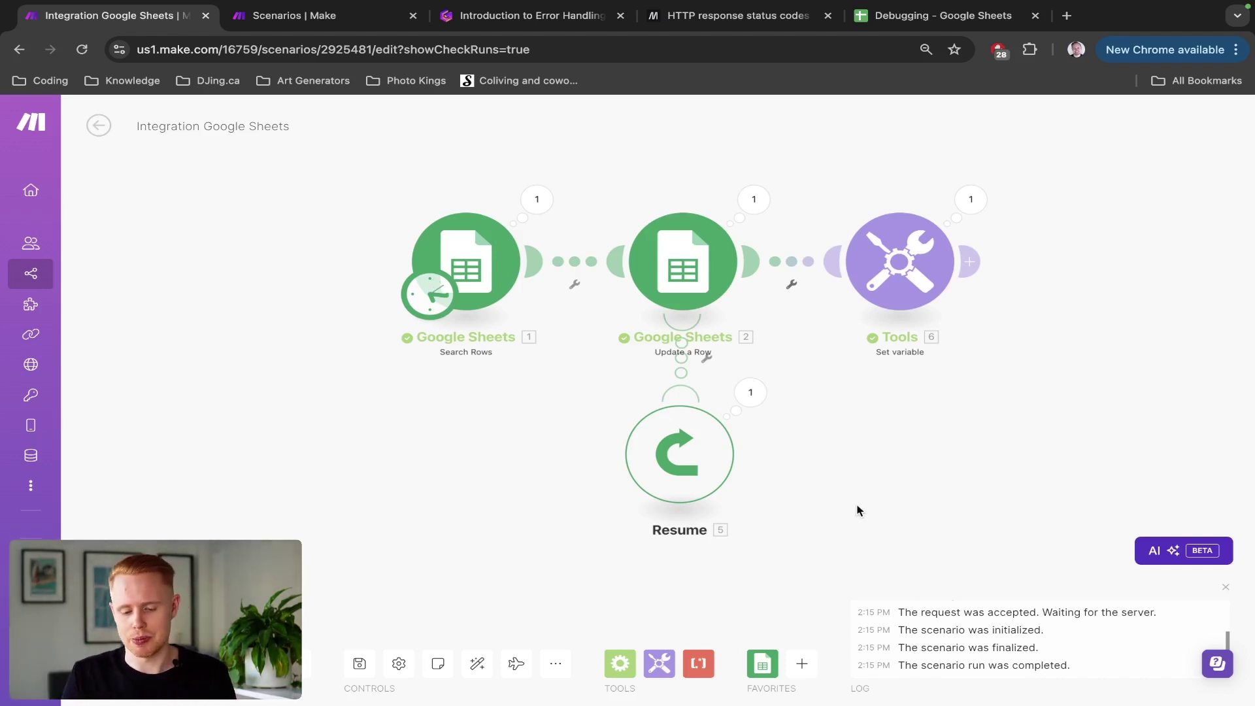
{"action": "double_click", "coordinate": [359, 665]}
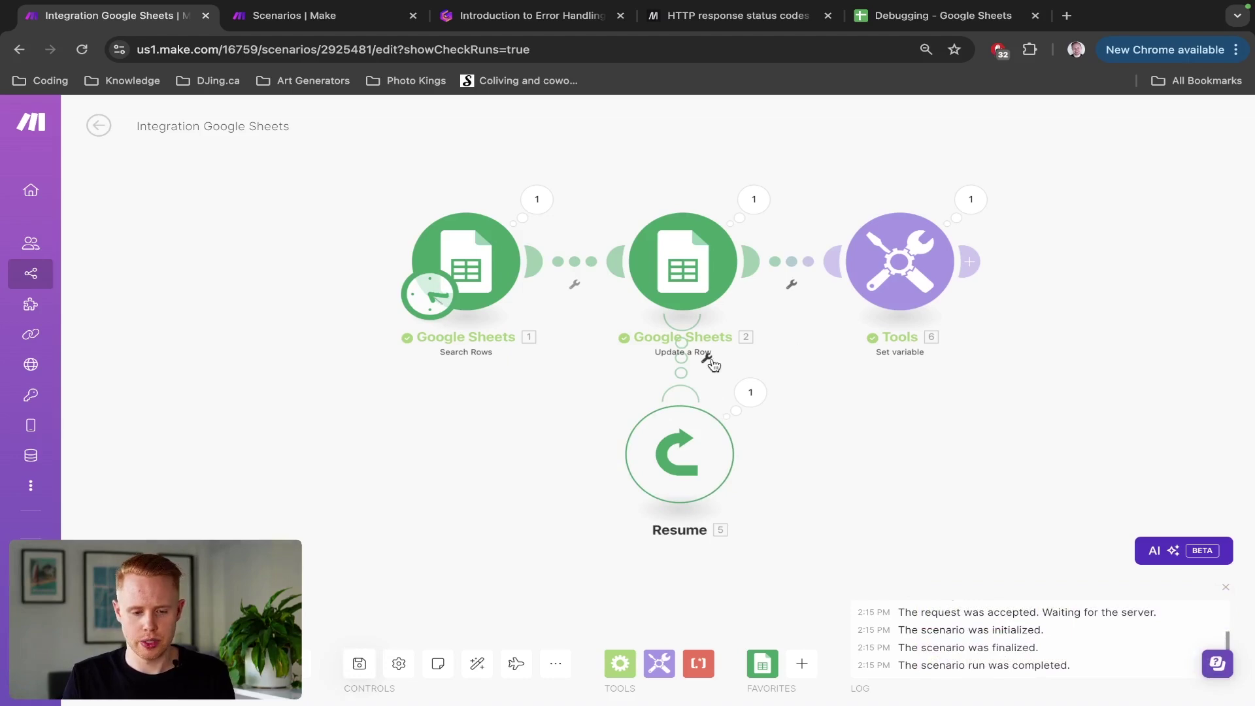
{"action": "key", "text": "ctrl+Tab"}
{"action": "key", "text": "ctrl+Tab"}
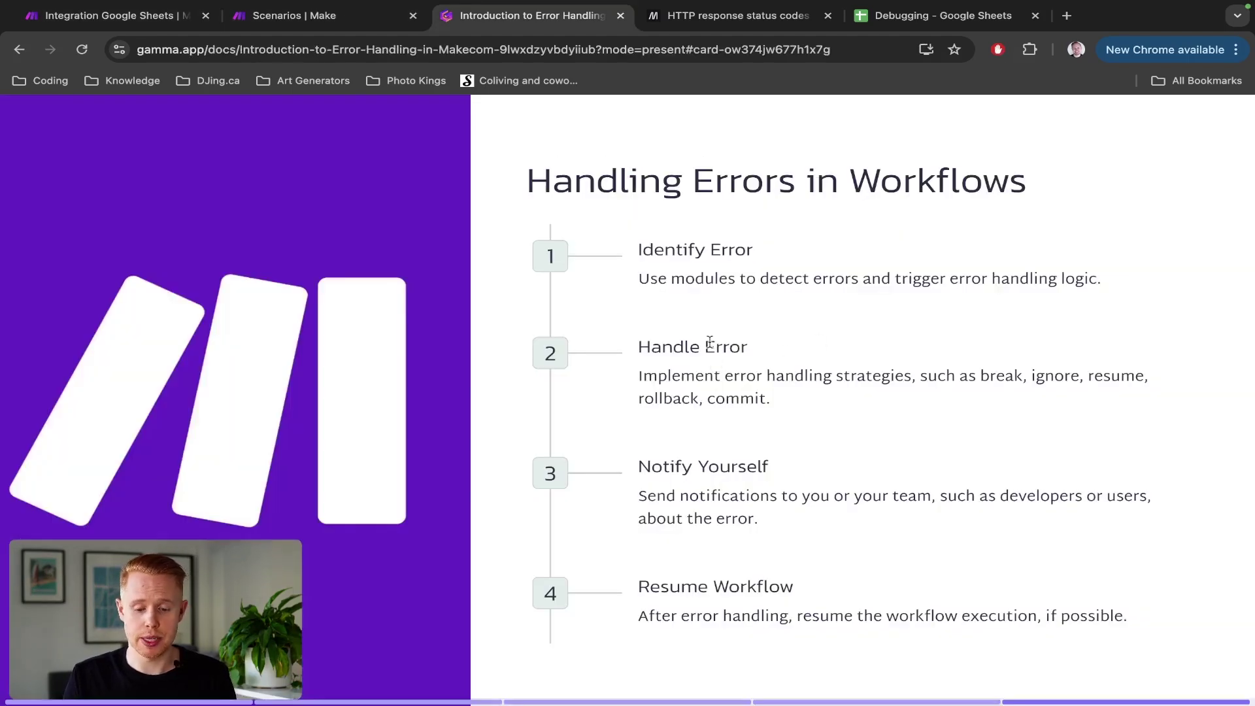
Step: Highlight the Identify Error and Handle Error points on the Handling Errors slide
{"action": "left_click_drag", "start_coordinate": [637, 251], "coordinate": [743, 258]}
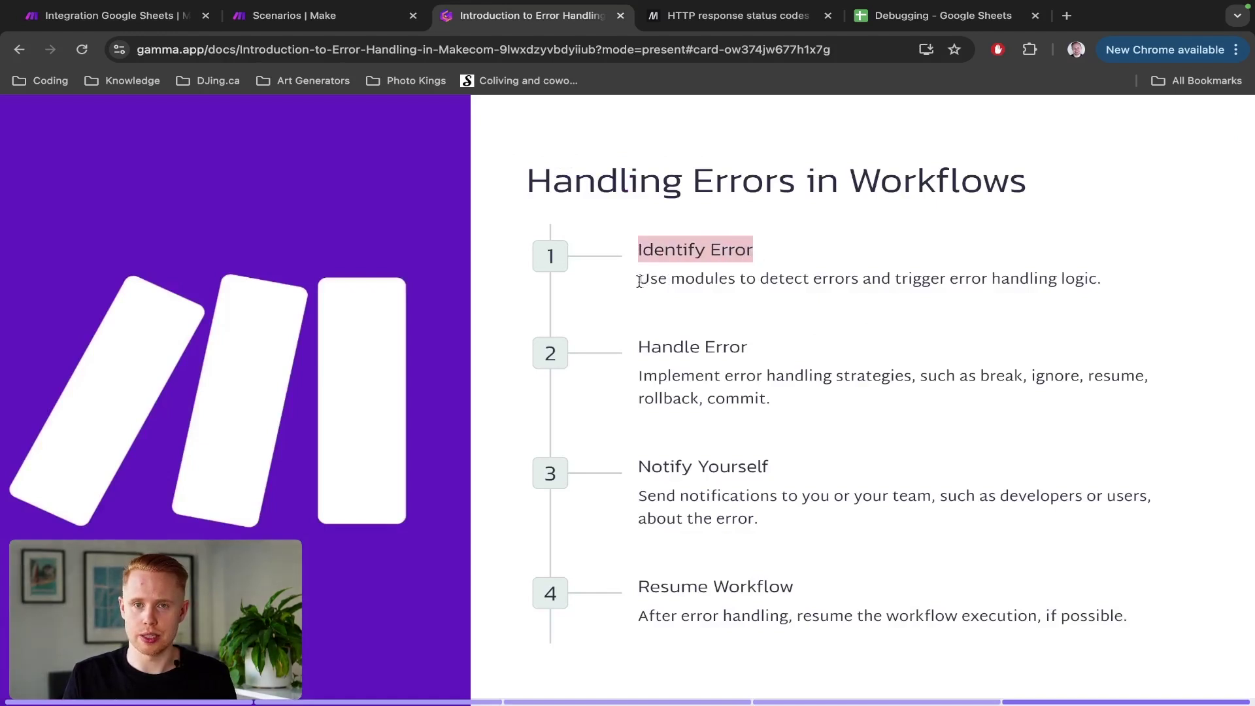
{"action": "left_click_drag", "start_coordinate": [639, 281], "coordinate": [955, 287]}
{"action": "left_click", "coordinate": [651, 348]}
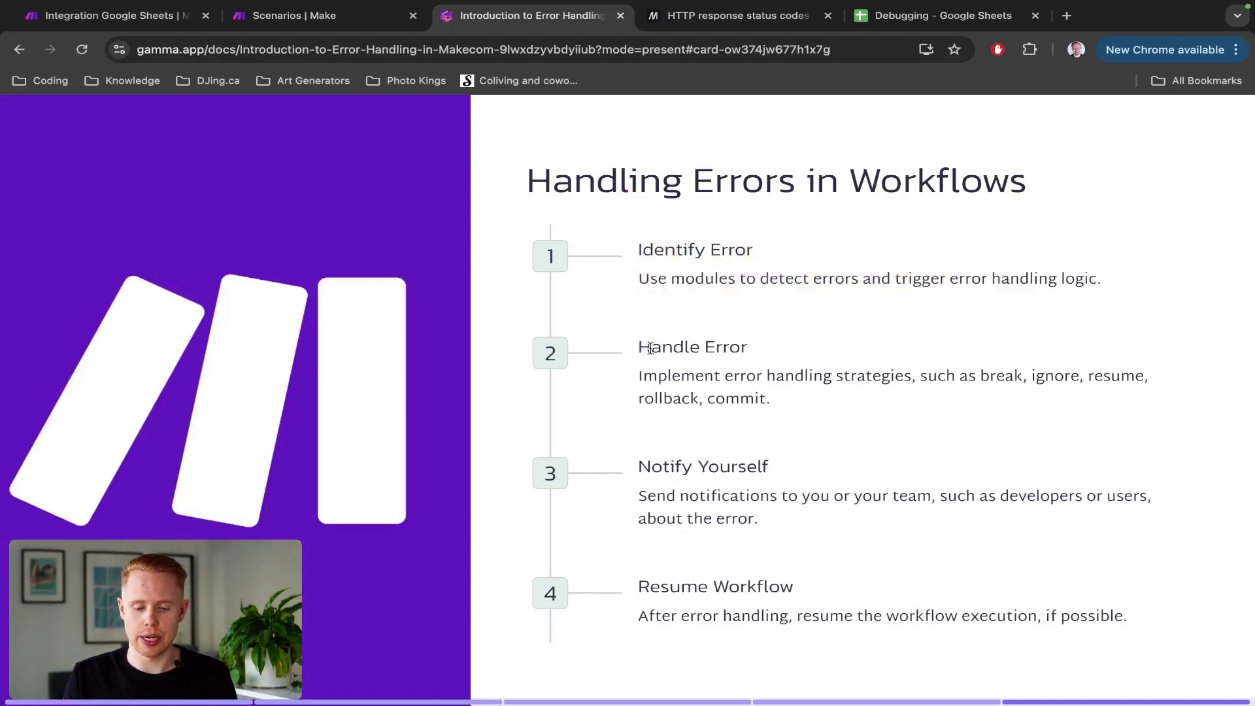
{"action": "left_click_drag", "start_coordinate": [651, 349], "coordinate": [757, 351]}
{"action": "left_click_drag", "start_coordinate": [661, 380], "coordinate": [1014, 423]}
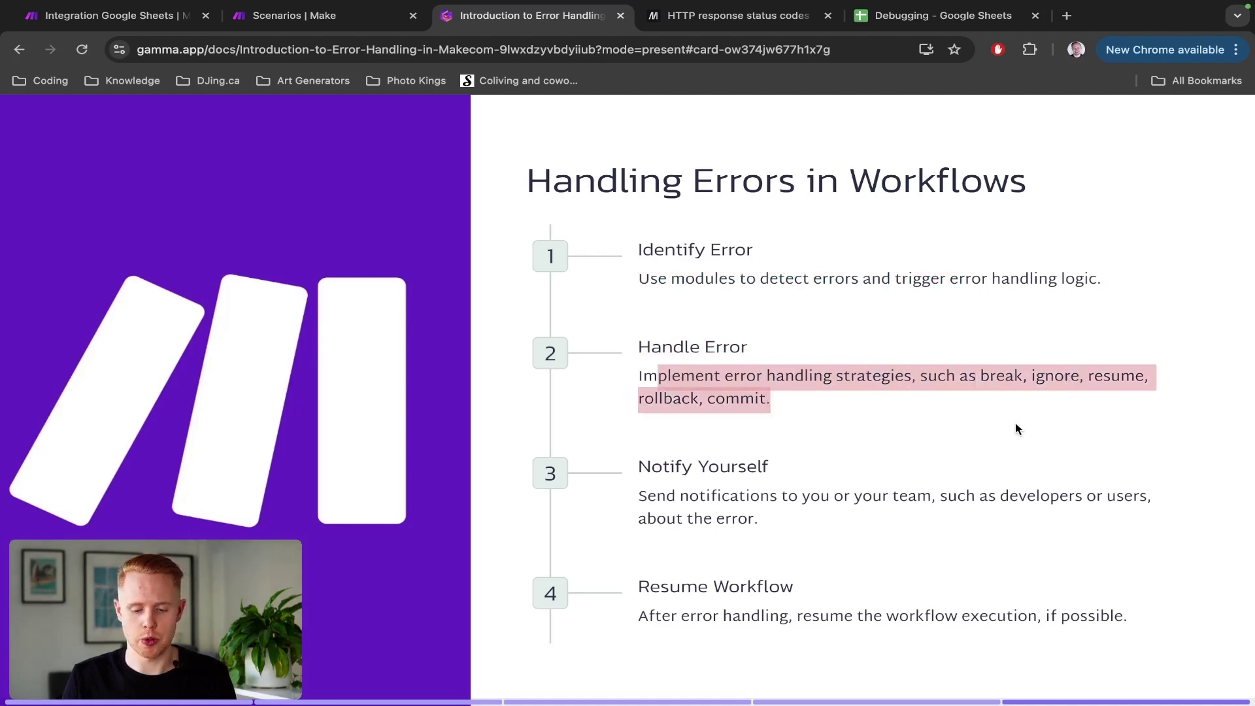
Step: Spotlight the Notify Yourself step, then return to the Make scenario
{"action": "left_click_drag", "start_coordinate": [638, 468], "coordinate": [824, 516]}
{"action": "left_click", "coordinate": [823, 528]}
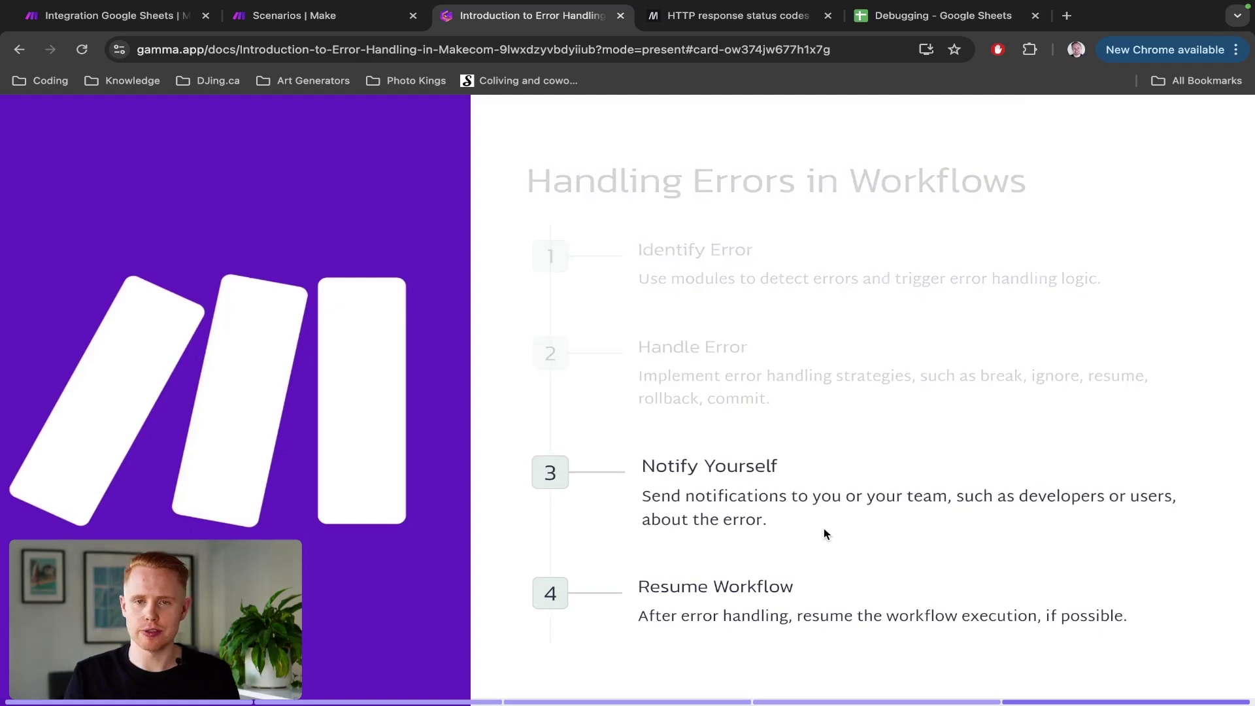
{"action": "left_click", "coordinate": [876, 557]}
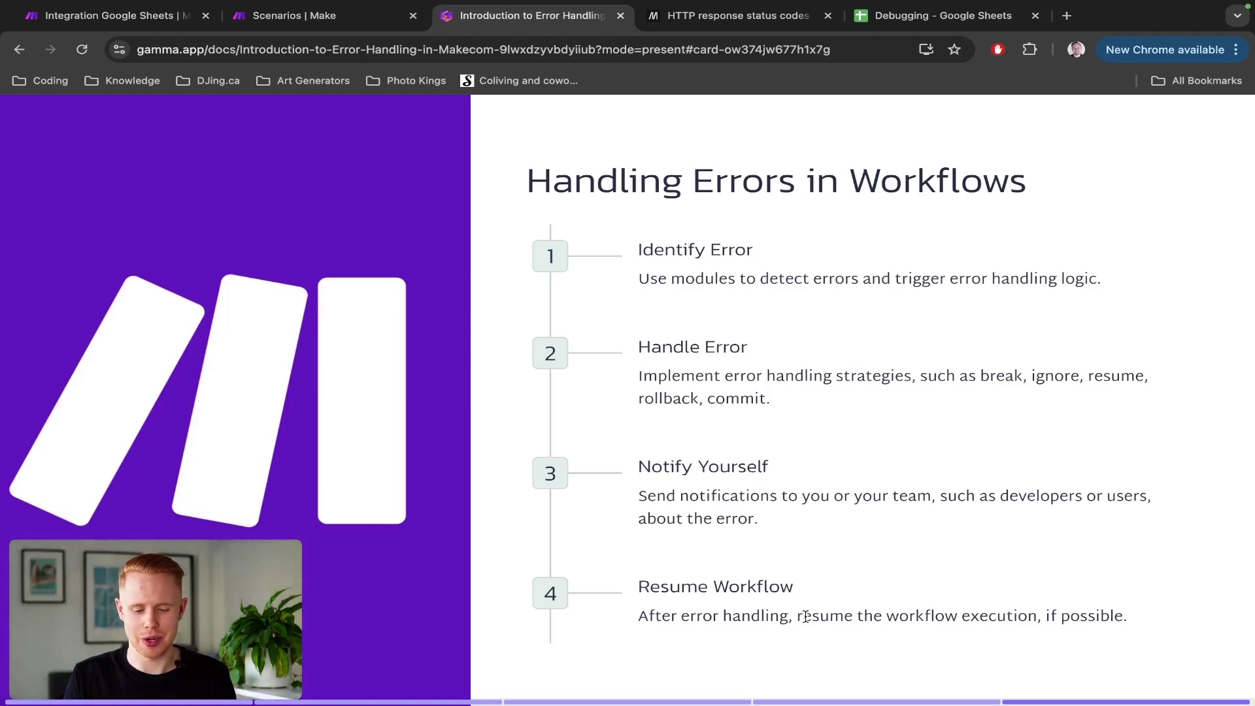
{"action": "key", "text": "ctrl+shift+Tab"}
{"action": "key", "text": "ctrl+shift+Tab"}
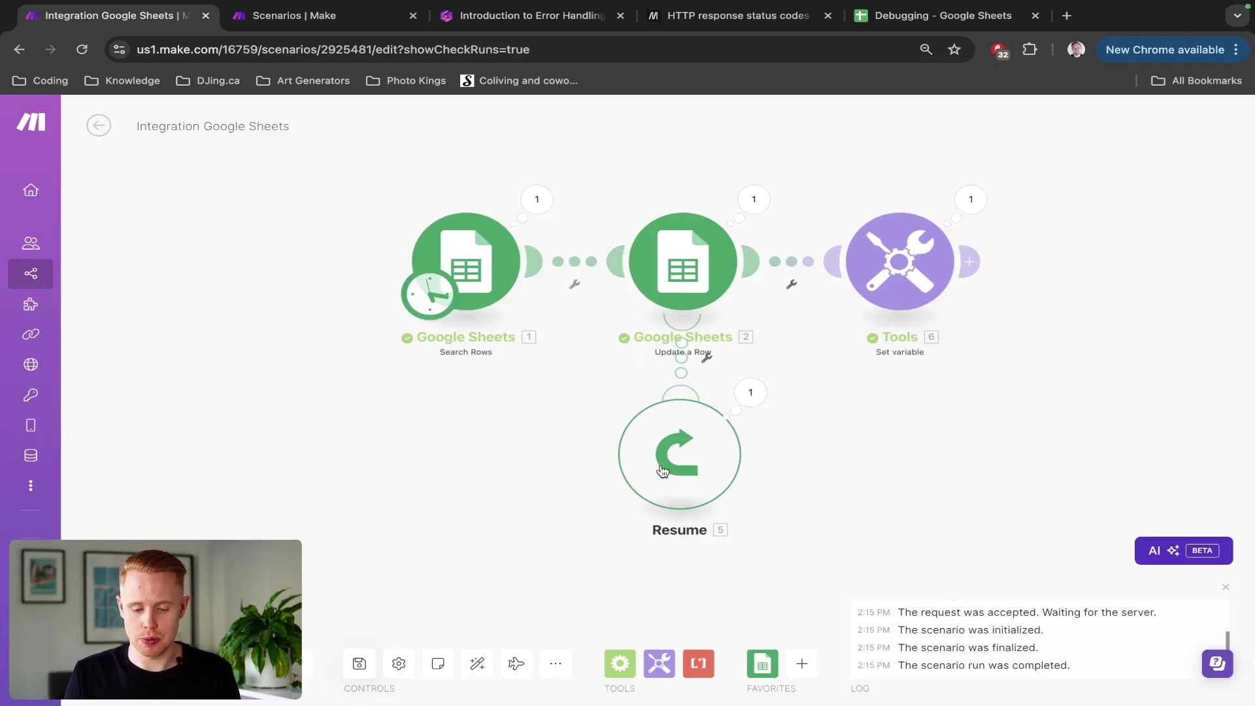
Step: Move the Resume handler down and insert a new module on Update a Row's error route
{"action": "scroll", "coordinate": [504, 438], "scroll_direction": "down", "scroll_amount": 3}
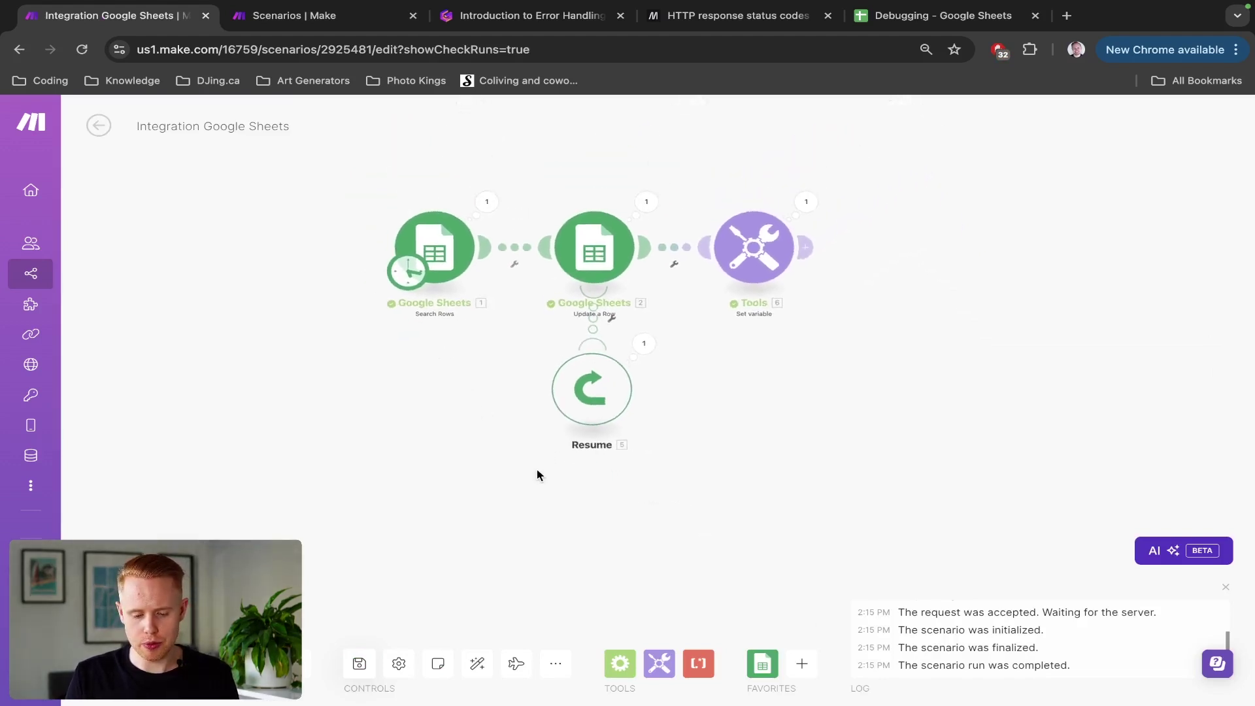
{"action": "left_click_drag", "start_coordinate": [594, 412], "coordinate": [602, 653]}
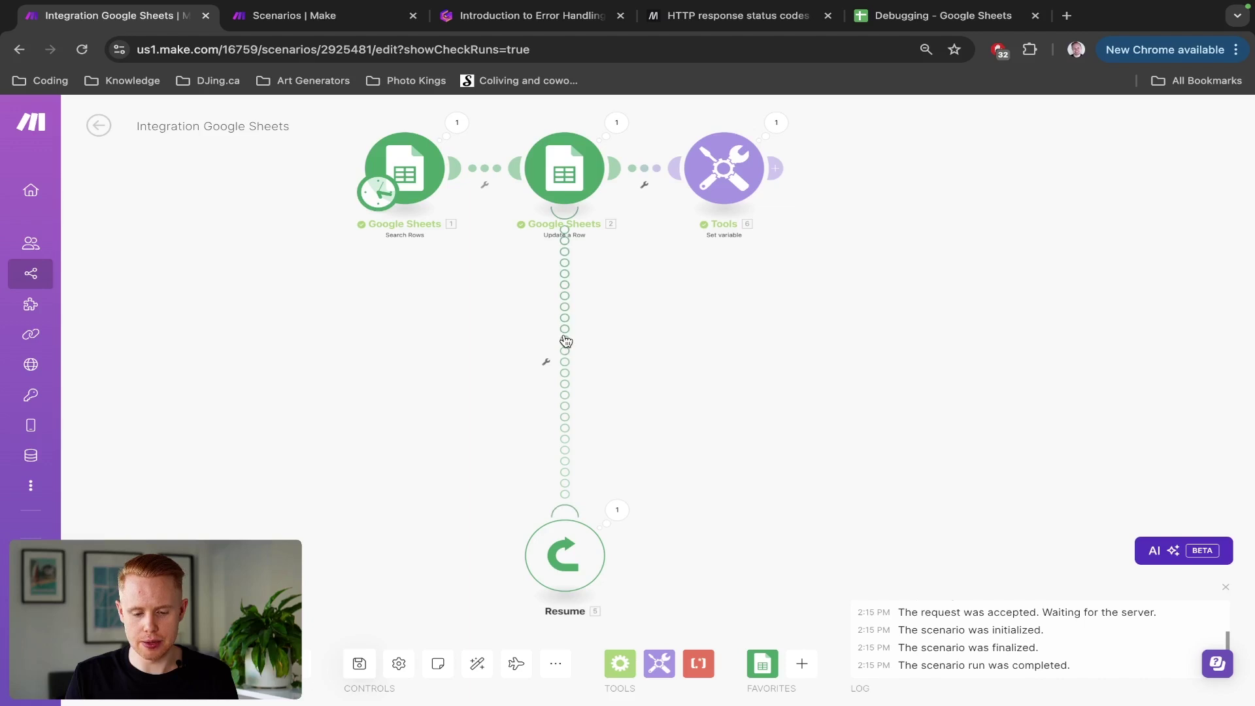
{"action": "left_click", "coordinate": [565, 340]}
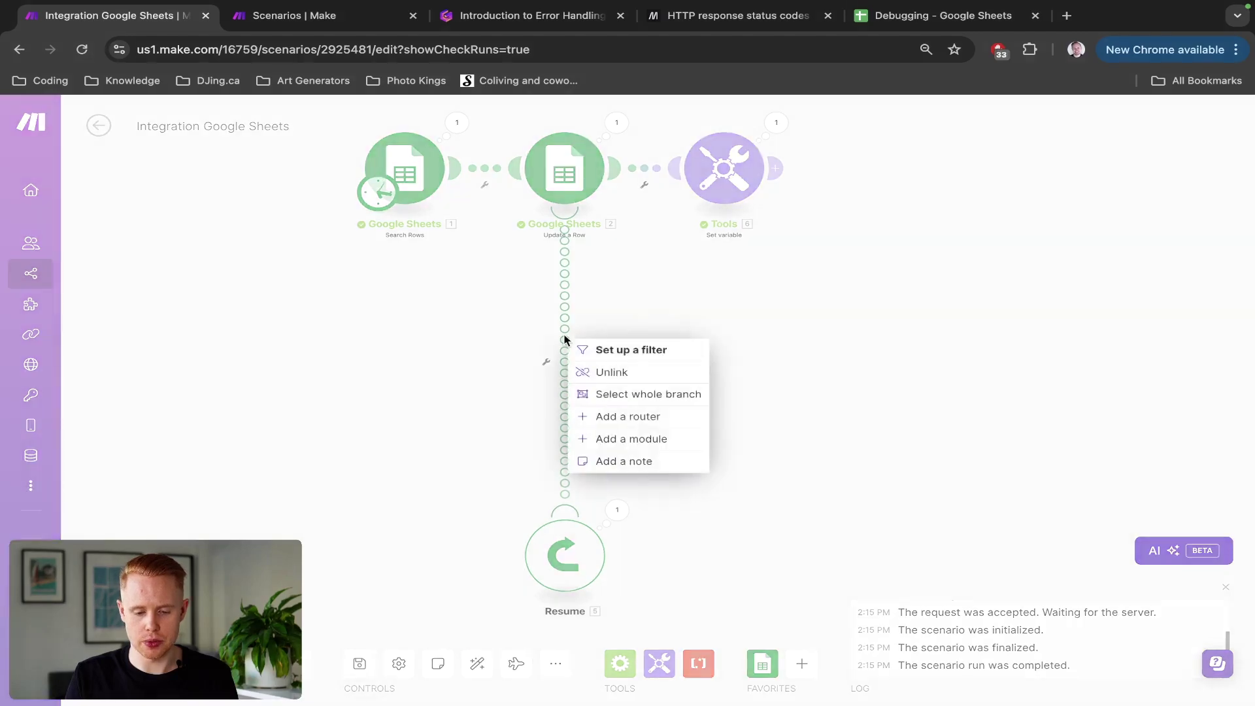
{"action": "left_click", "coordinate": [650, 442]}
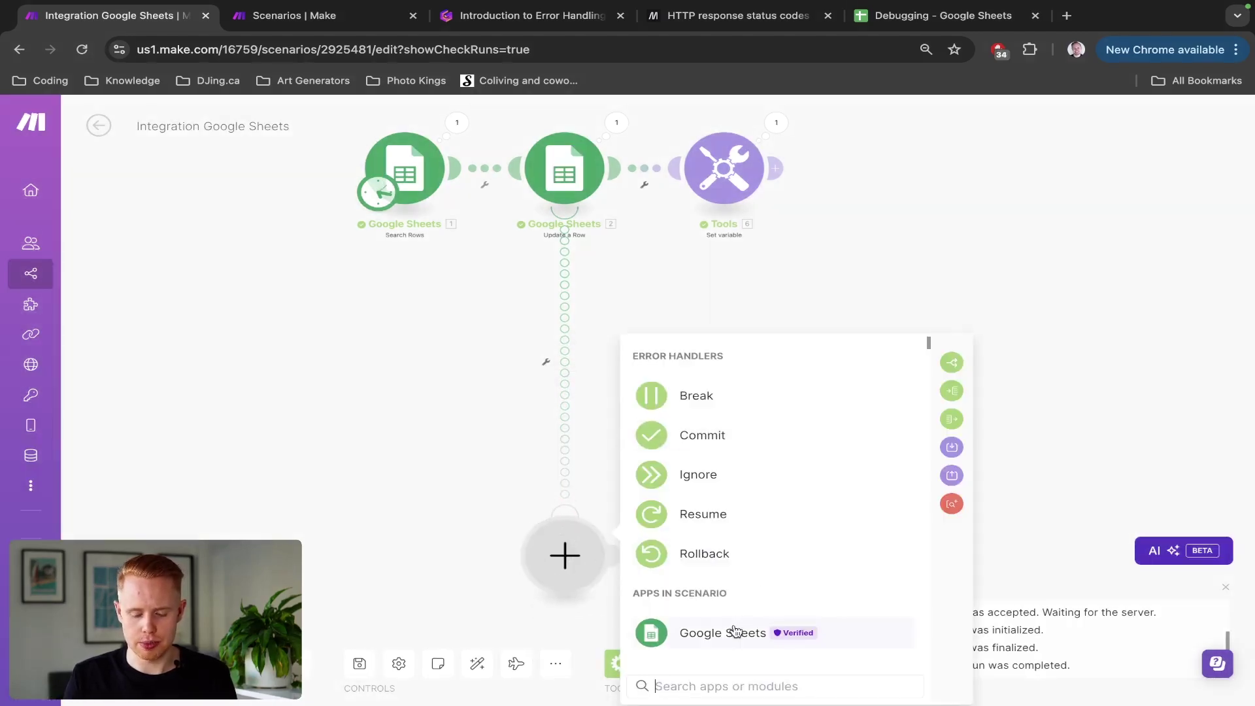
Step: Search 'slack', then 'message', and add the Slack Create a Message module
{"action": "type", "text": "slack"}
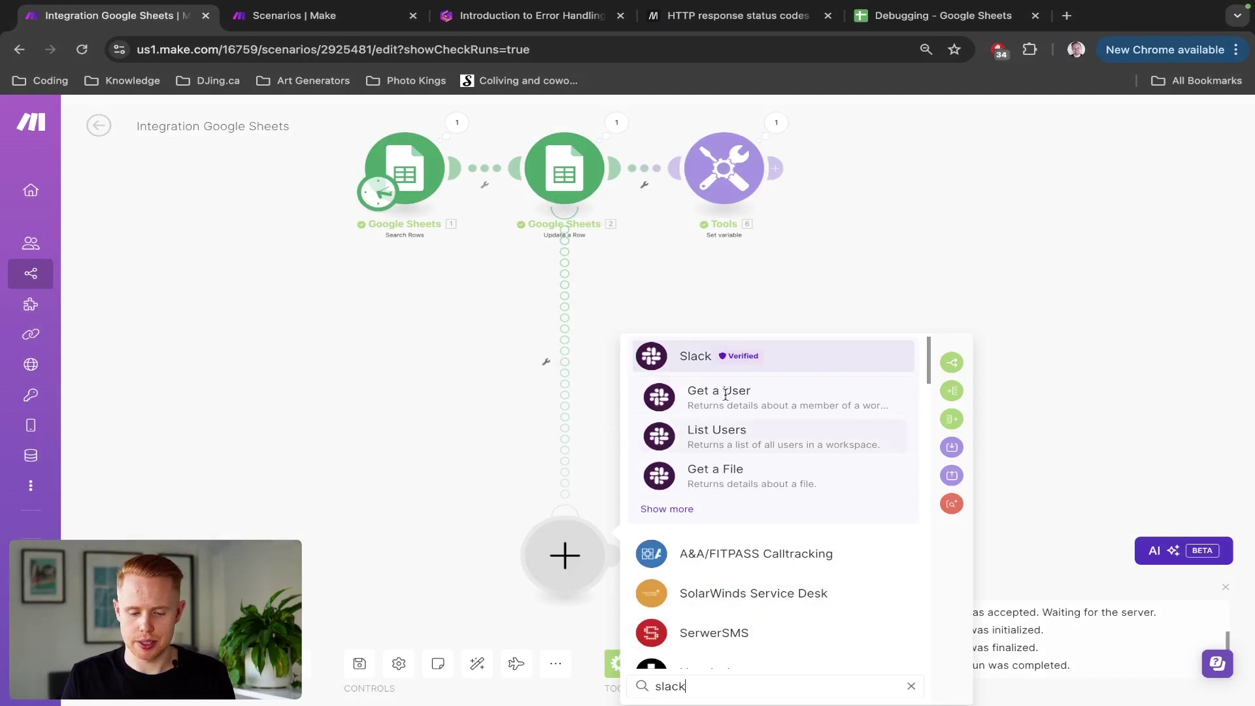
{"action": "left_click", "coordinate": [667, 509]}
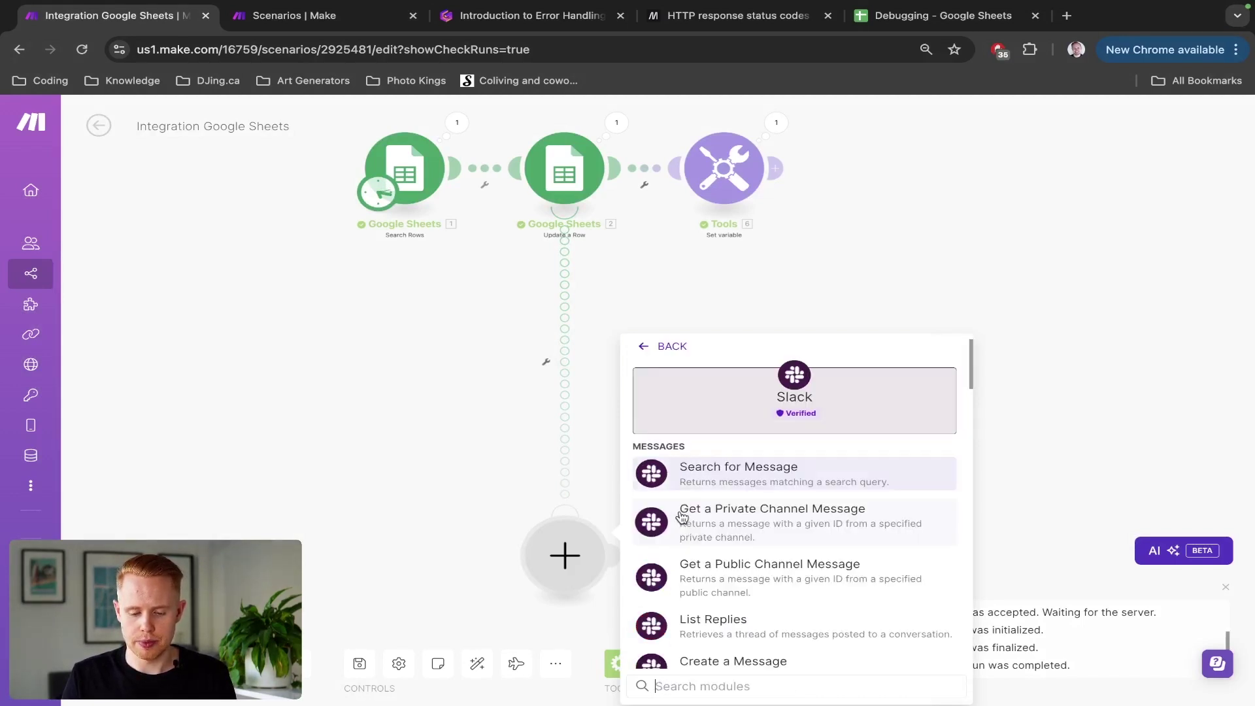
{"action": "left_click", "coordinate": [709, 683]}
{"action": "type", "text": "message"}
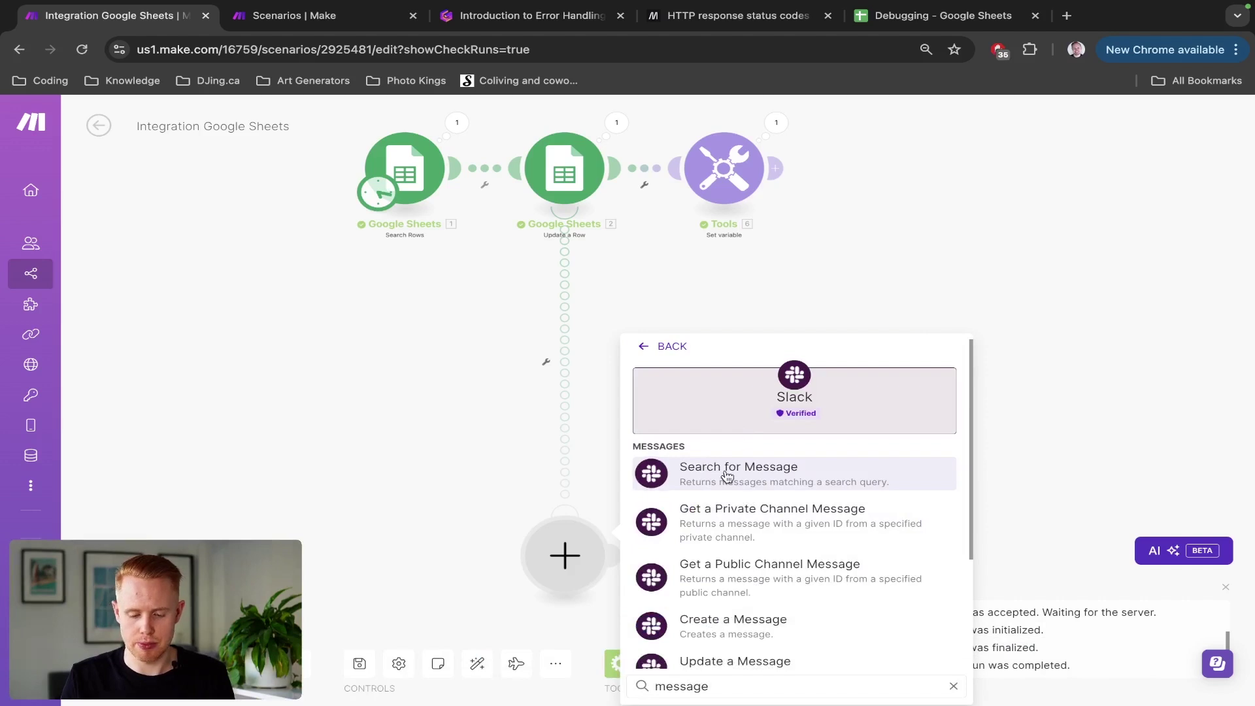
{"action": "scroll", "coordinate": [745, 516], "scroll_direction": "down", "scroll_amount": 1}
{"action": "scroll", "coordinate": [746, 517], "scroll_direction": "down", "scroll_amount": 2}
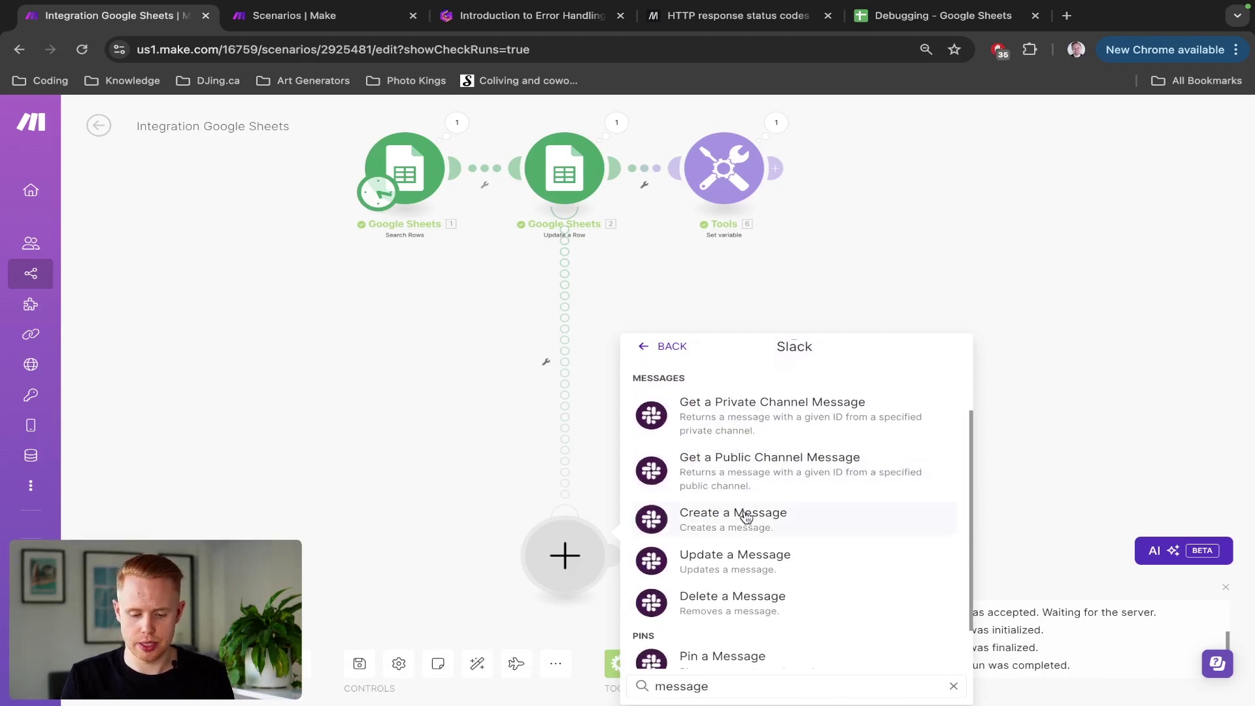
{"action": "scroll", "coordinate": [742, 517], "scroll_direction": "up", "scroll_amount": 1}
{"action": "left_click", "coordinate": [741, 516]}
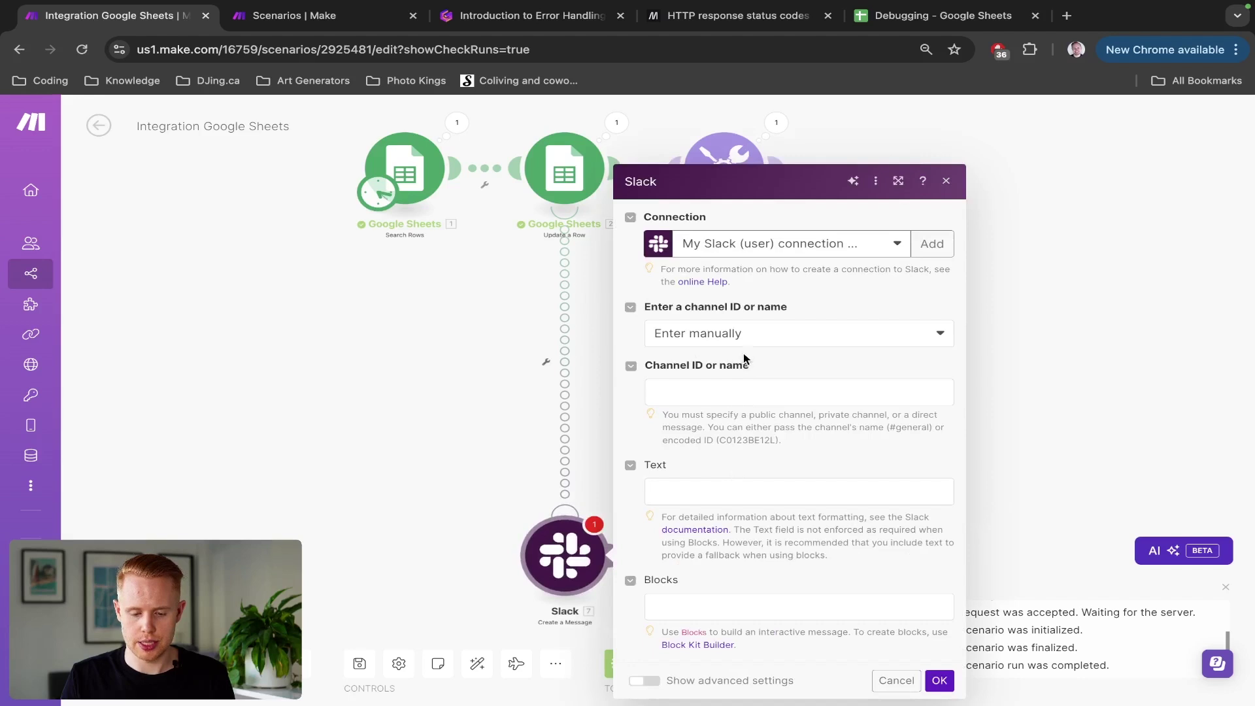
Step: Set the Slack channel to Select from the list with channel type Private channel
{"action": "left_click", "coordinate": [751, 346]}
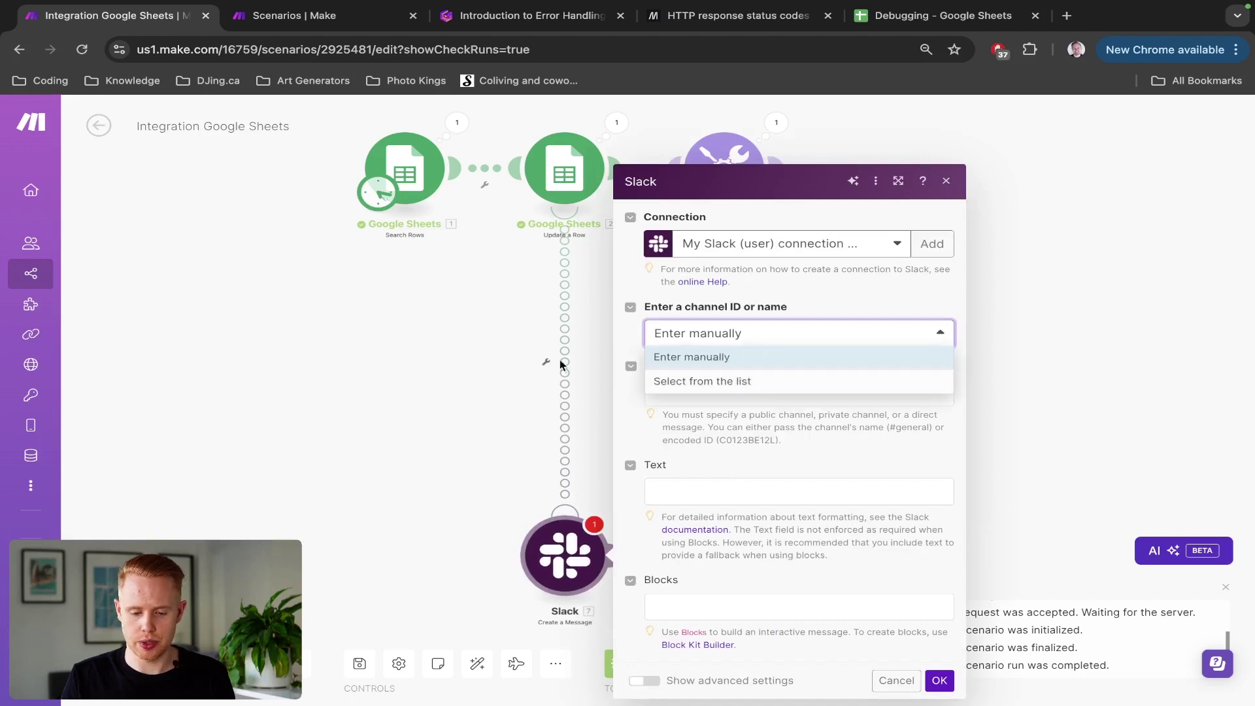
{"action": "left_click", "coordinate": [632, 336]}
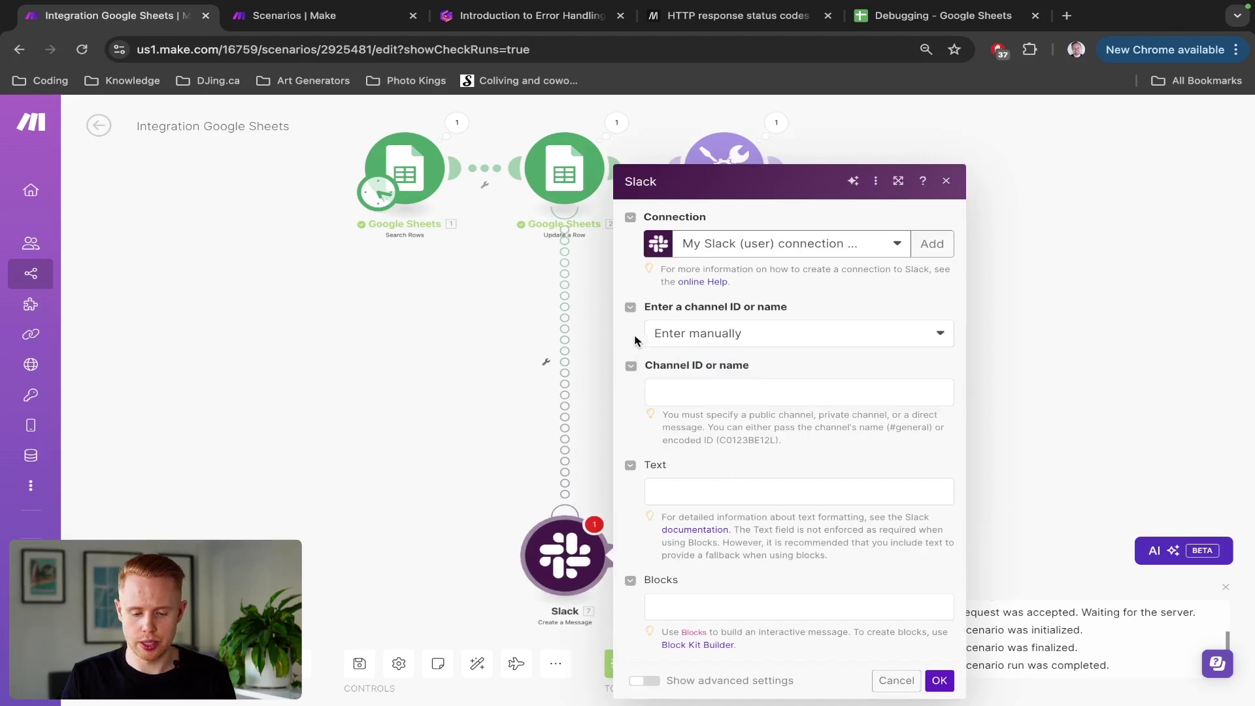
{"action": "left_click", "coordinate": [722, 333]}
{"action": "left_click", "coordinate": [722, 381]}
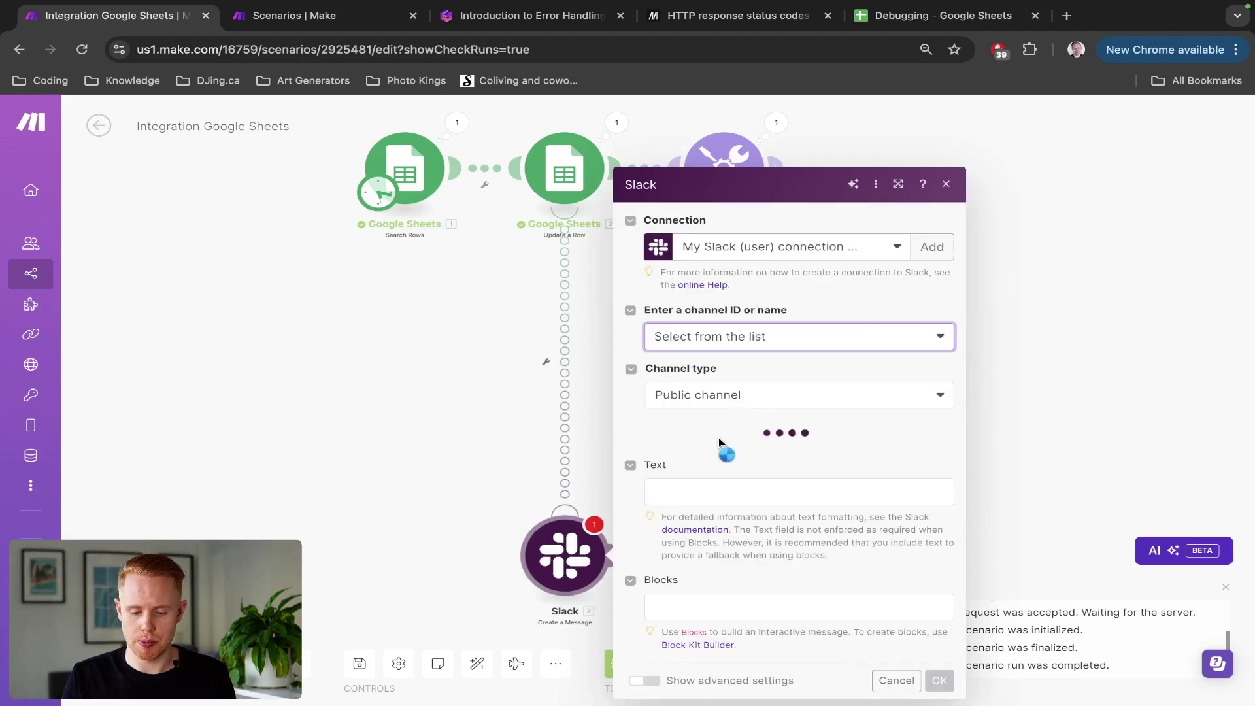
{"action": "left_click", "coordinate": [724, 384]}
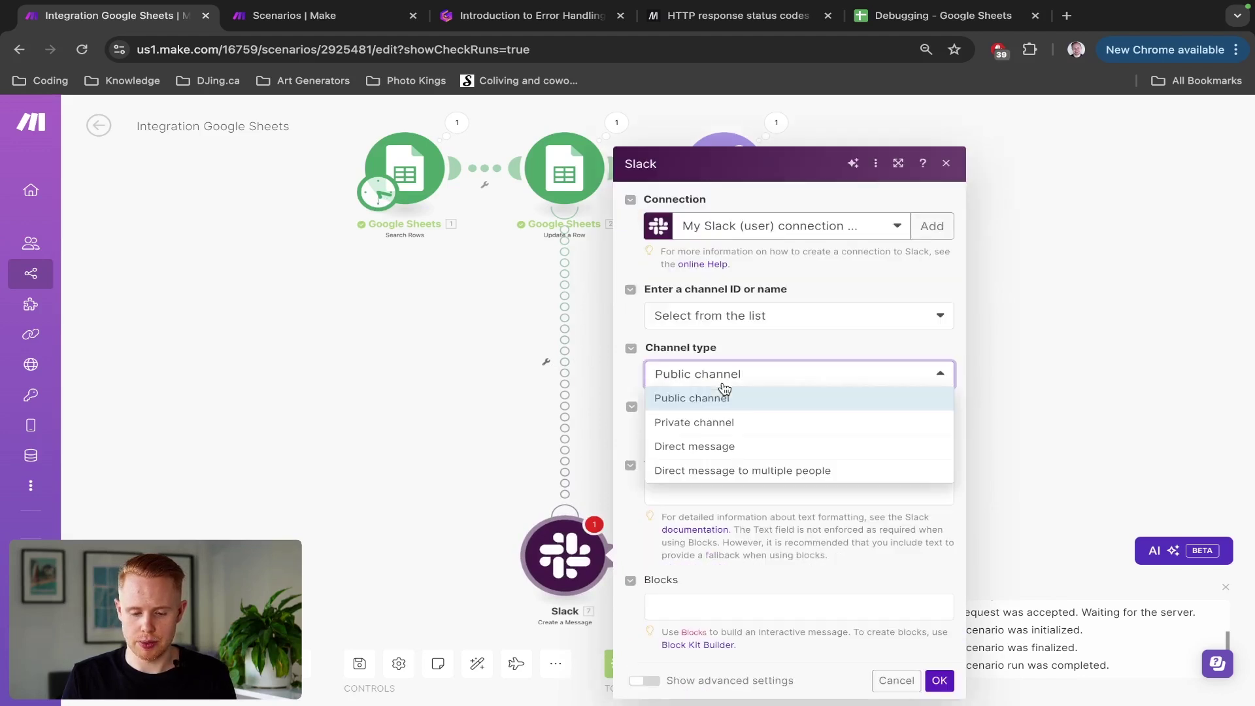
{"action": "left_click", "coordinate": [717, 423]}
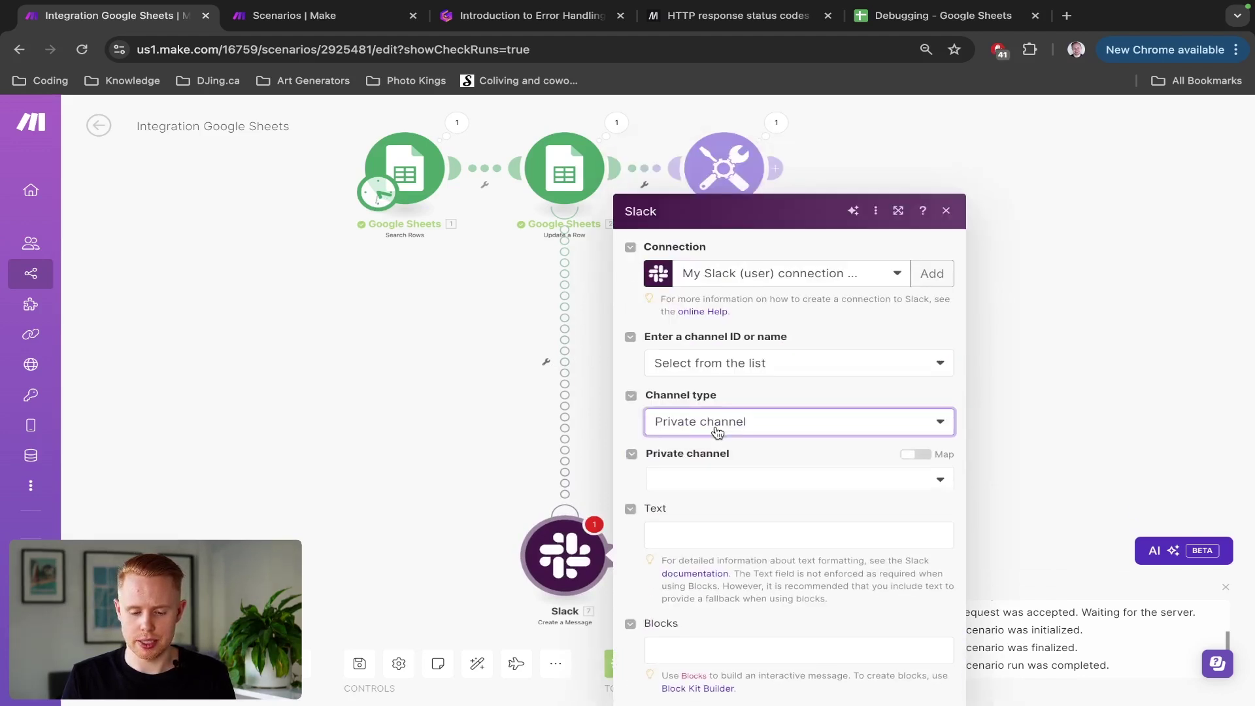
Step: Search the private channel list for a user's name, then clear and close it
{"action": "left_click", "coordinate": [715, 432]}
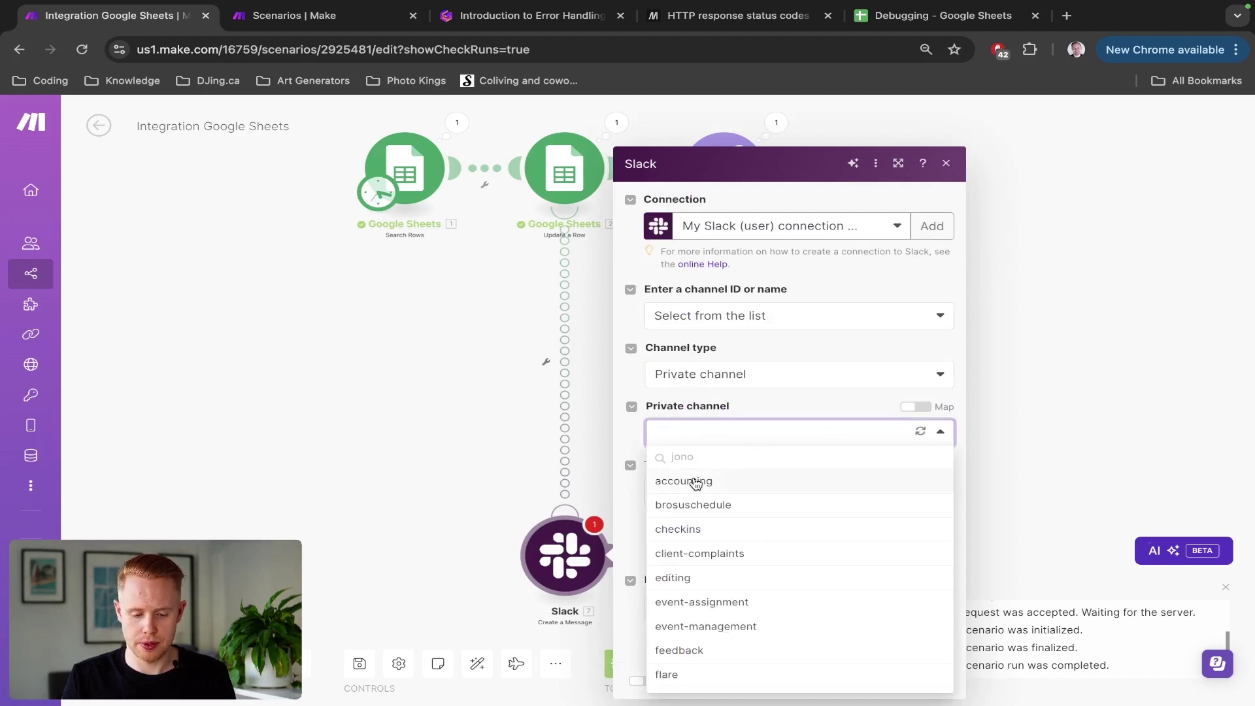
{"action": "key", "text": "ctrl+a"}
{"action": "key", "text": "BackSpace"}
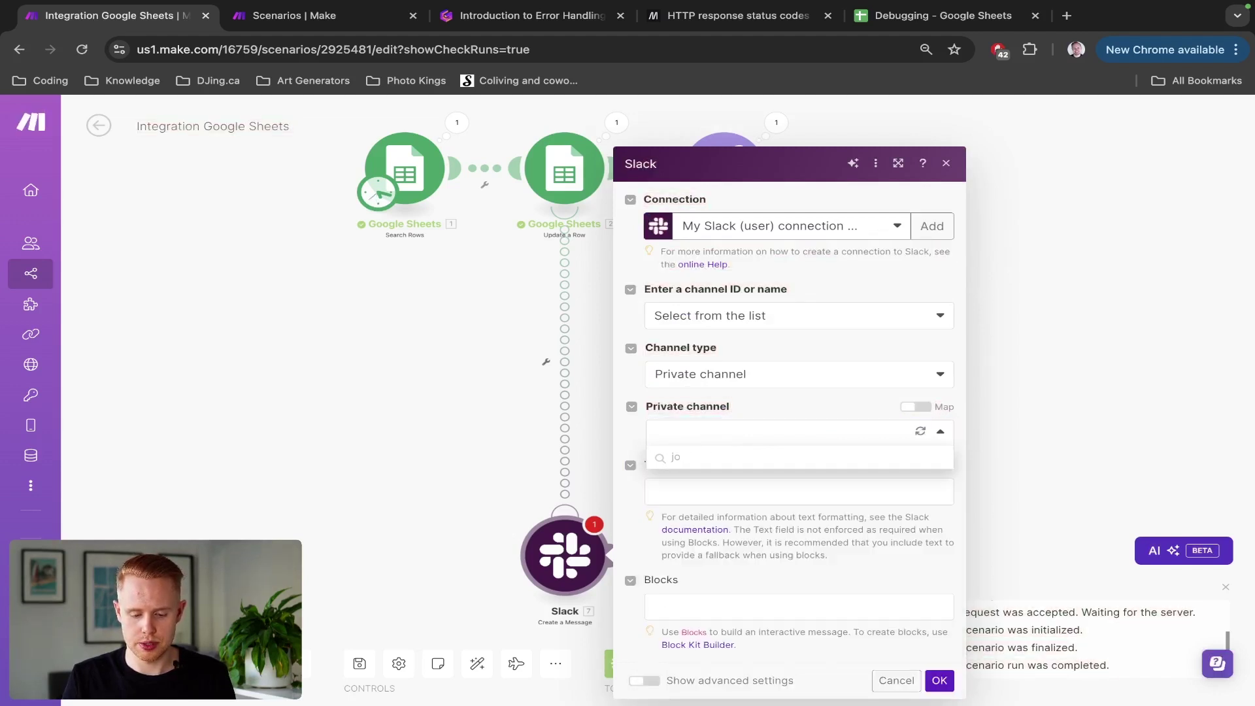
{"action": "type", "text": "jono"}
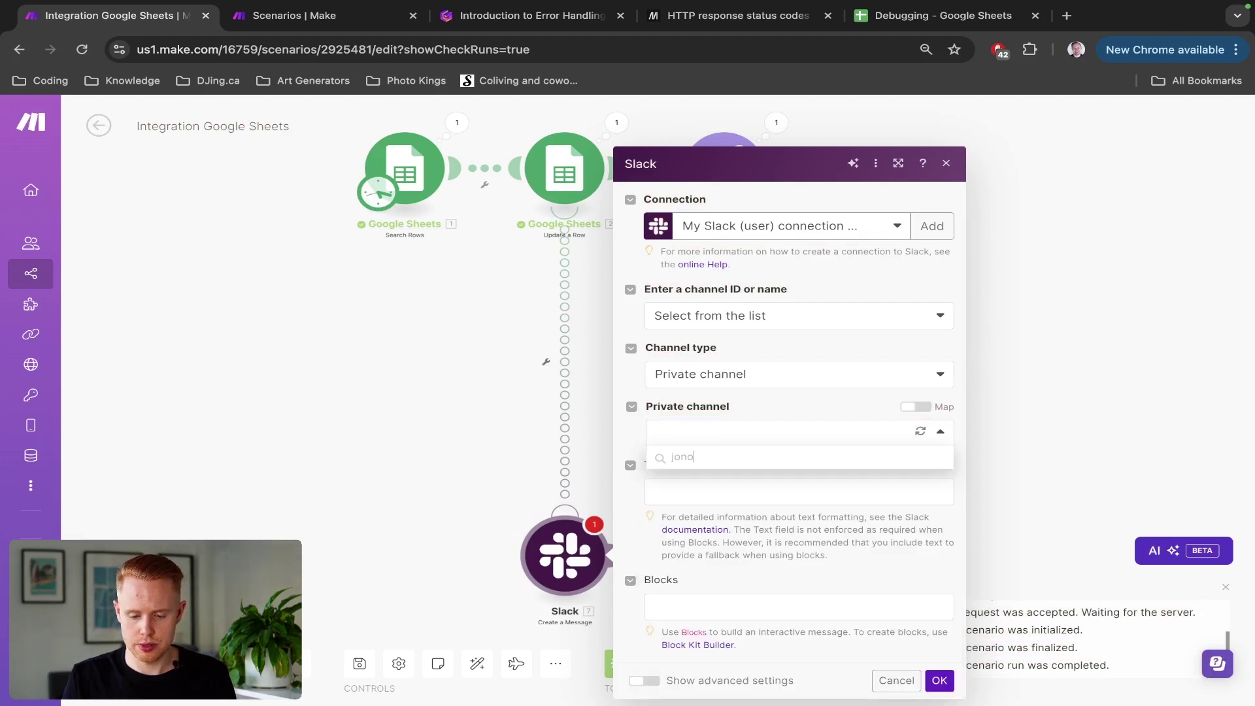
{"action": "key", "text": "ctrl+a"}
{"action": "key", "text": "BackSpace"}
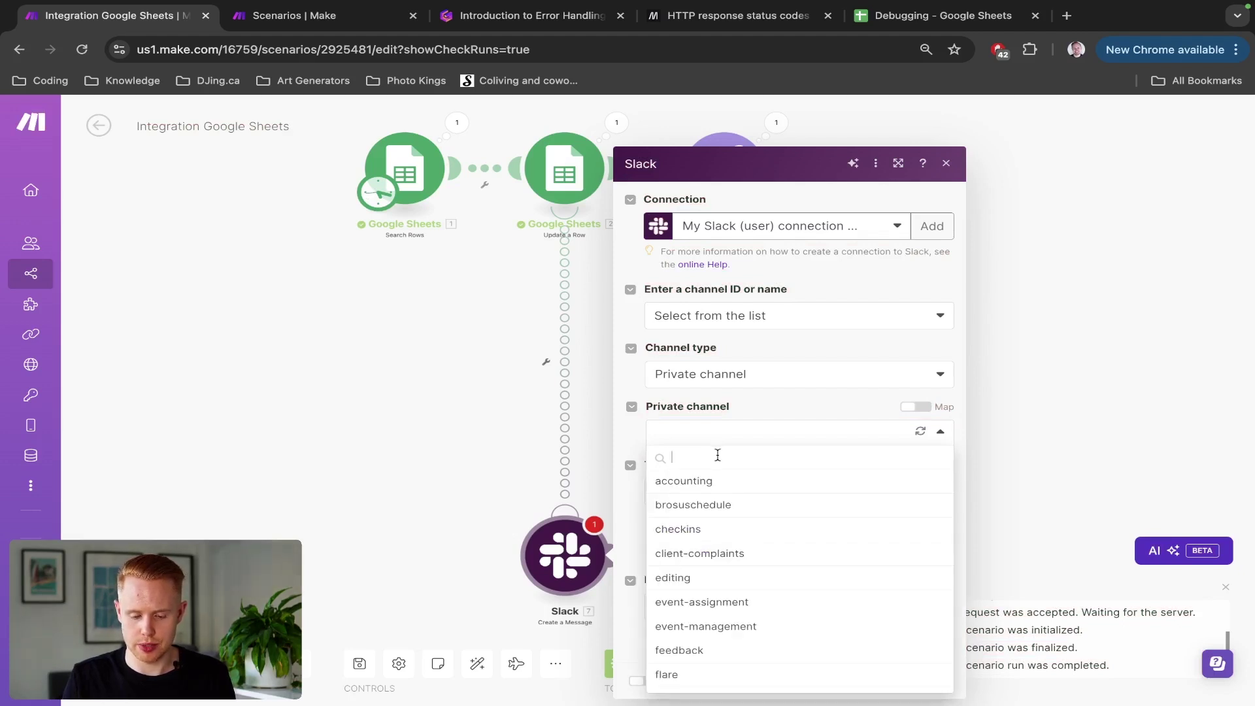
{"action": "left_click", "coordinate": [810, 406]}
Step: Switch the channel type to Direct message and choose the recipient user
{"action": "left_click", "coordinate": [758, 359]}
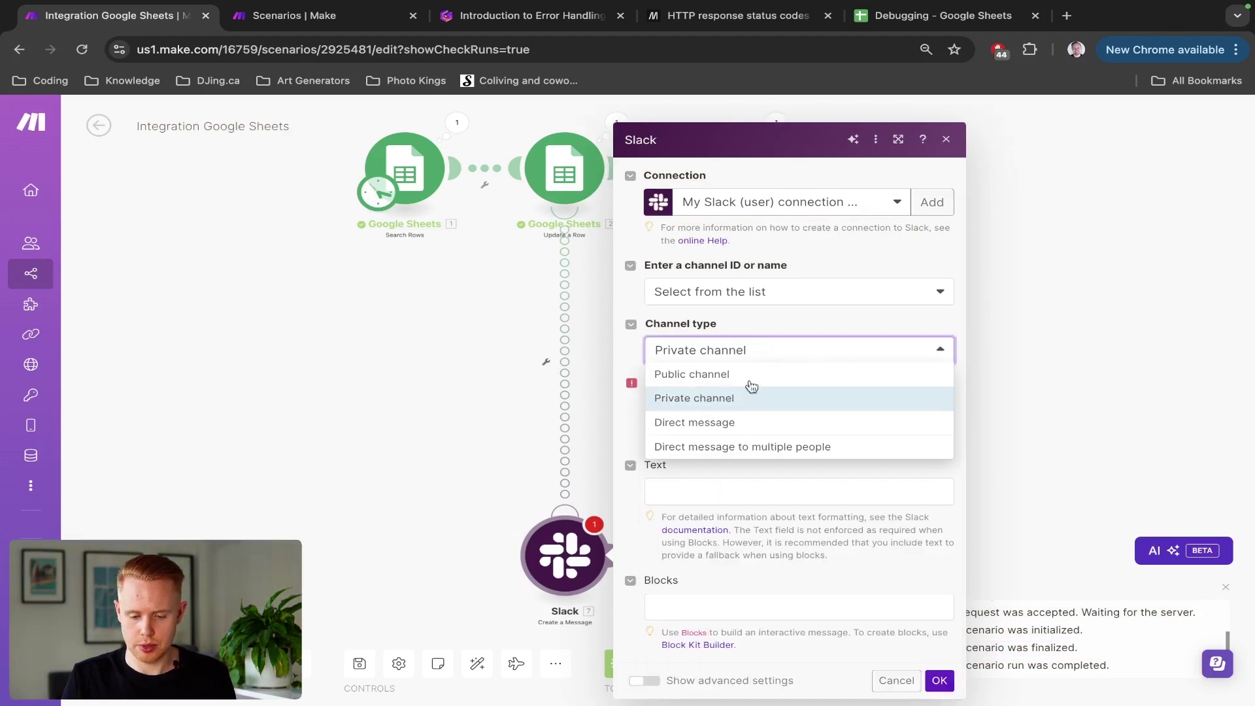
{"action": "left_click", "coordinate": [736, 423]}
{"action": "left_click", "coordinate": [733, 440]}
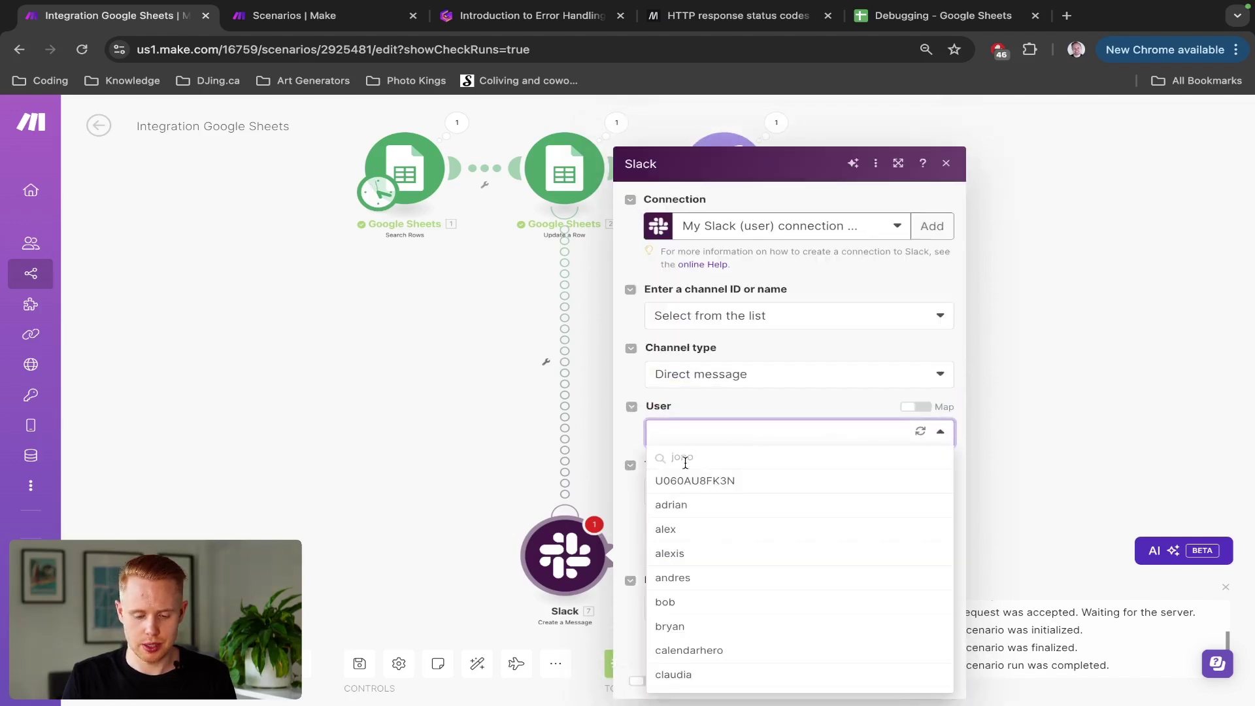
{"action": "key", "text": "ctrl+a"}
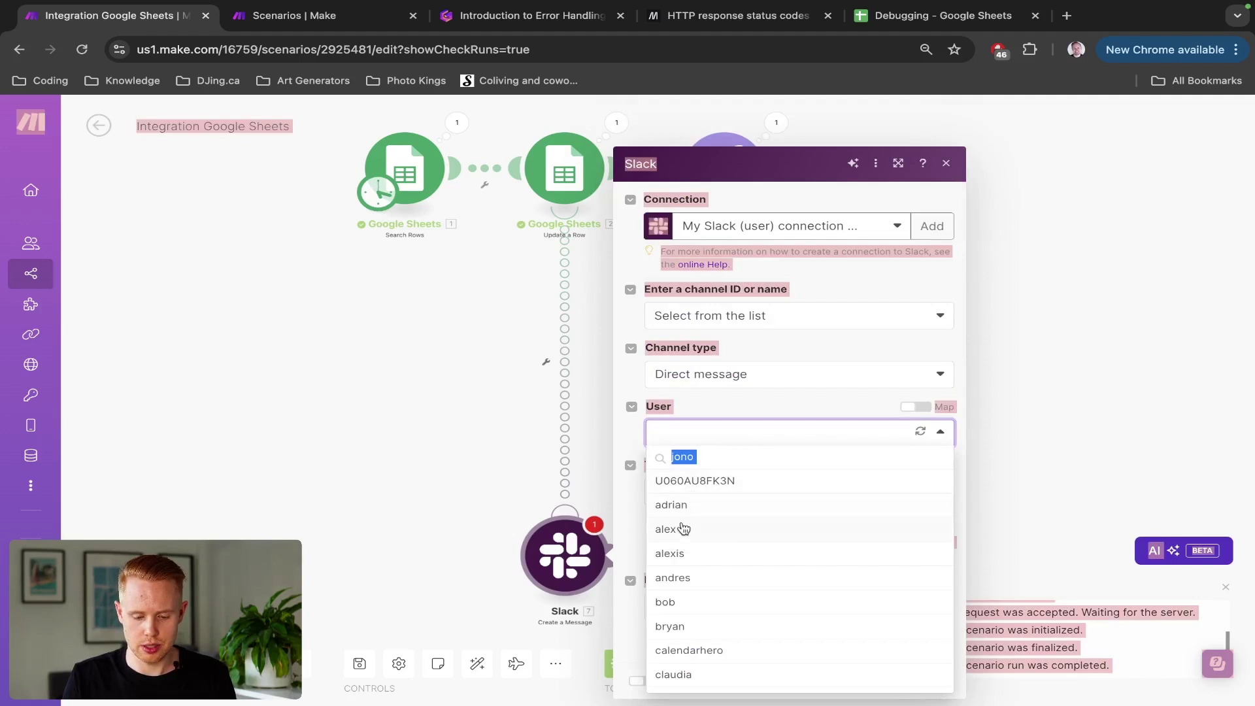
{"action": "scroll", "coordinate": [683, 529], "scroll_direction": "down", "scroll_amount": 5}
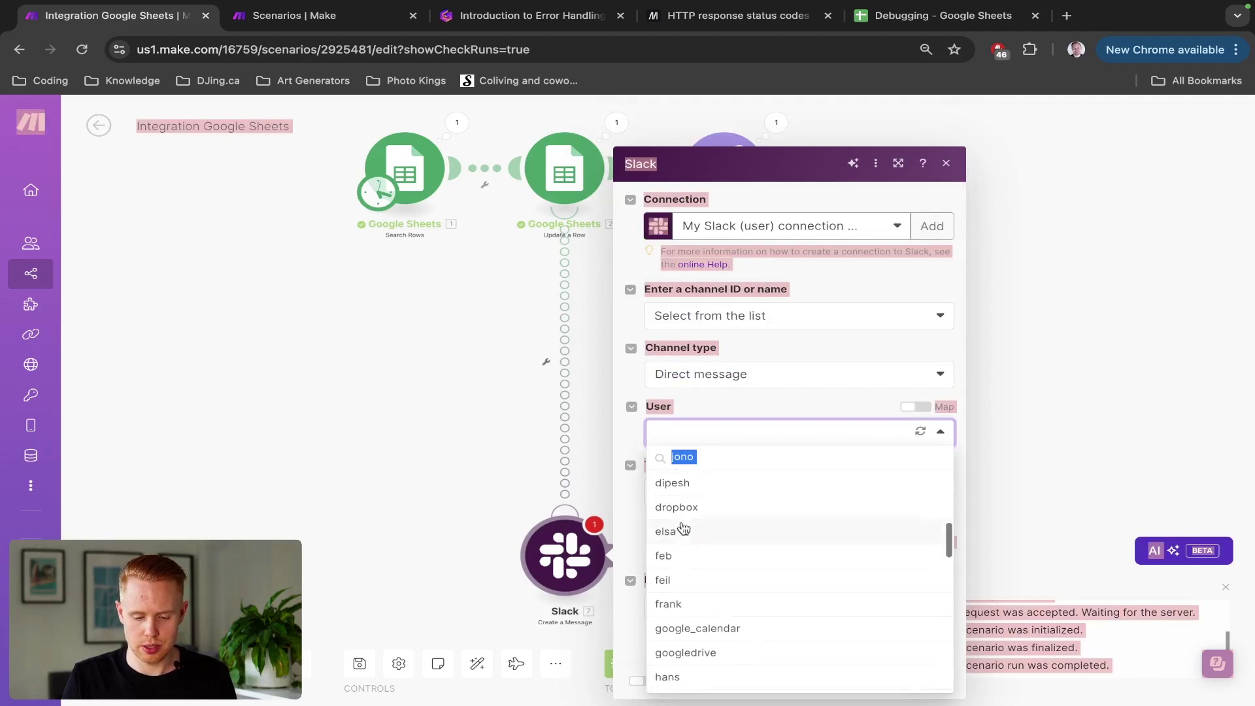
{"action": "scroll", "coordinate": [681, 526], "scroll_direction": "down", "scroll_amount": 5}
{"action": "left_click", "coordinate": [703, 604]}
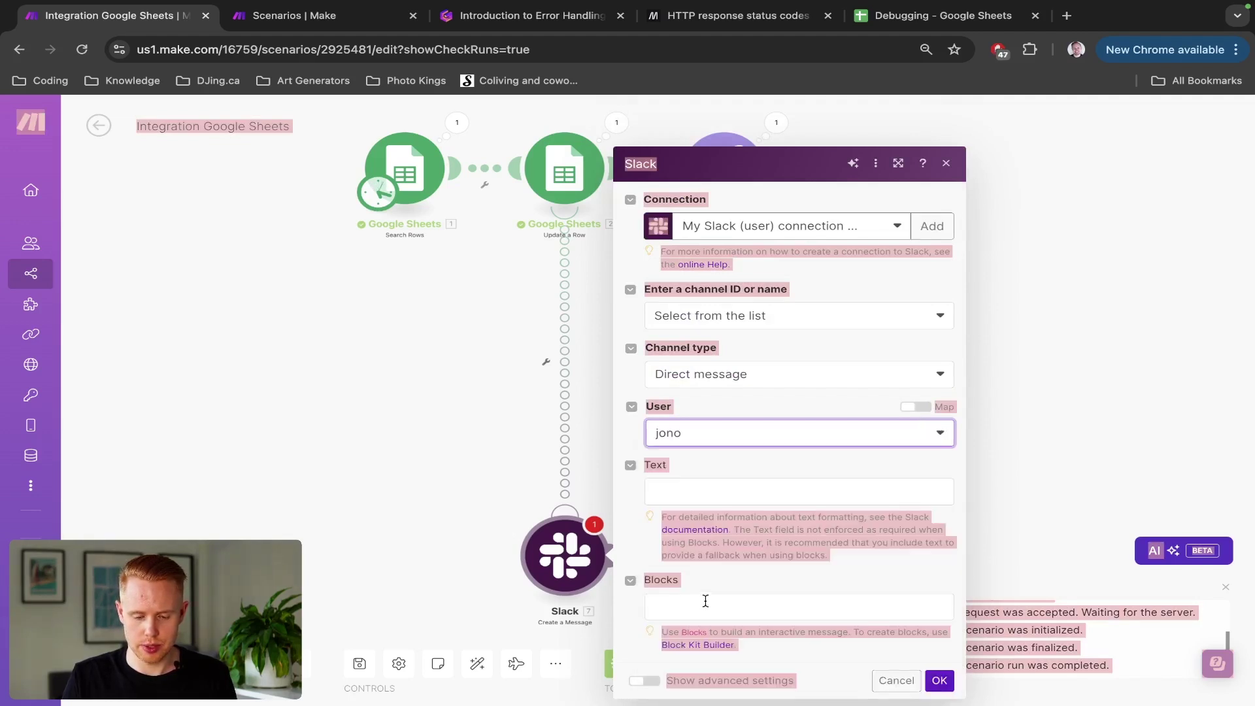
Step: Enter the message 'There's an error with this workflow…', confirm the module, and save the scenario
{"action": "left_click", "coordinate": [772, 482]}
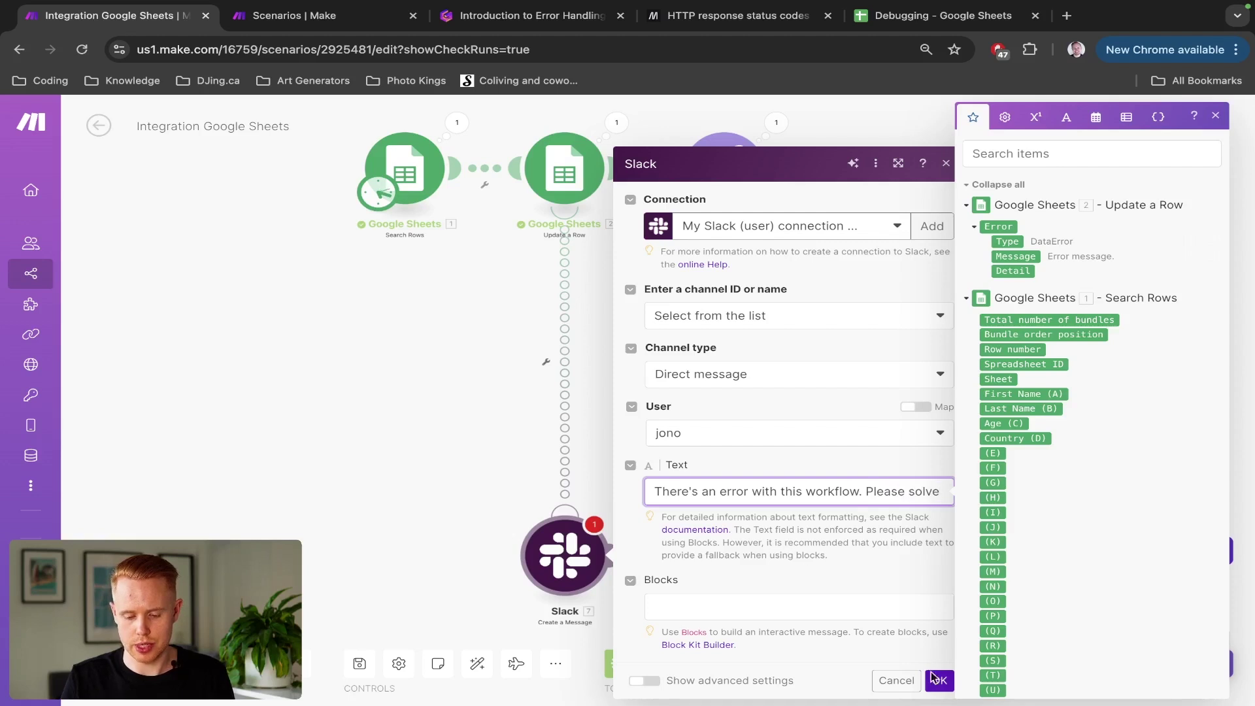
{"action": "left_click", "coordinate": [938, 680]}
{"action": "left_click", "coordinate": [359, 664]}
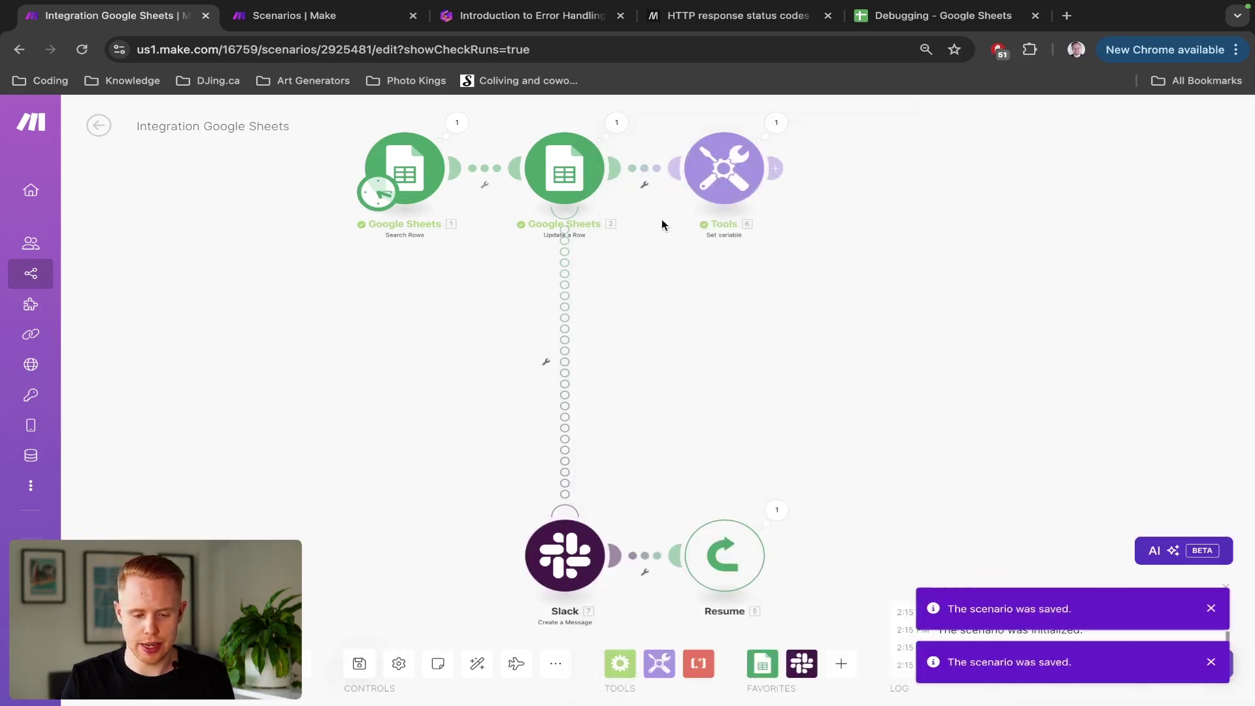